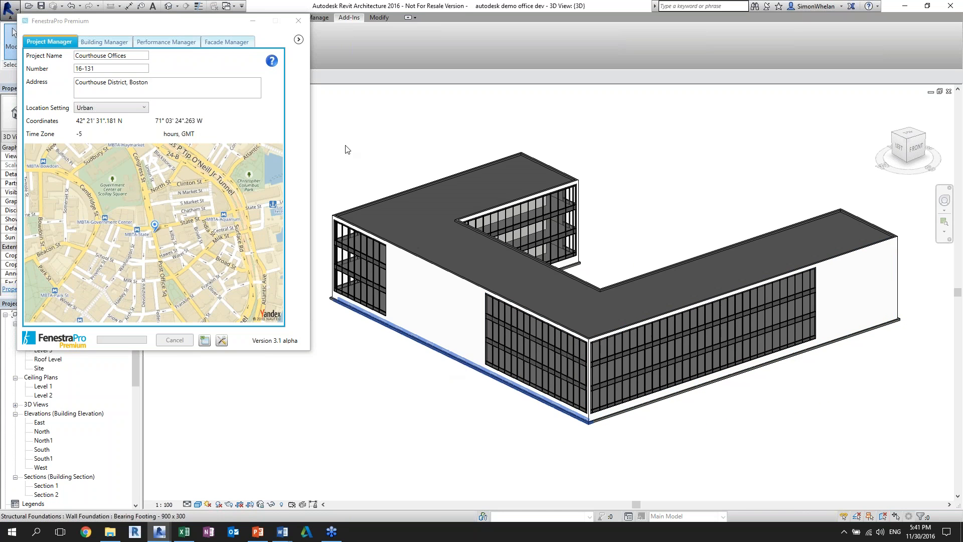
Step: Set the building use to School or University in the Building Manager
{"action": "mouse_move", "coordinate": [167, 27]}
{"action": "left_mouse_down"}
{"action": "mouse_move", "coordinate": [197, 131]}
{"action": "mouse_move", "coordinate": [160, 27]}
{"action": "left_mouse_up"}
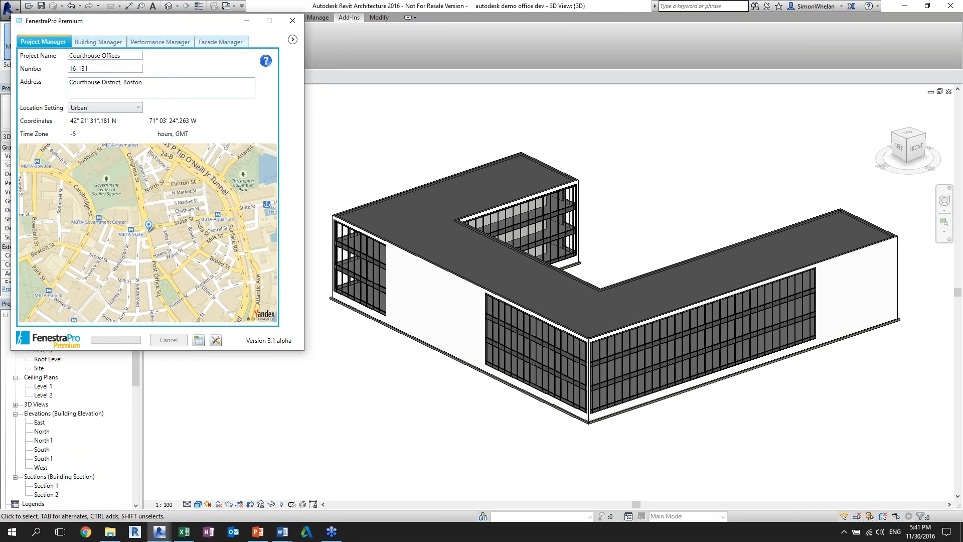
{"action": "left_click", "coordinate": [112, 45]}
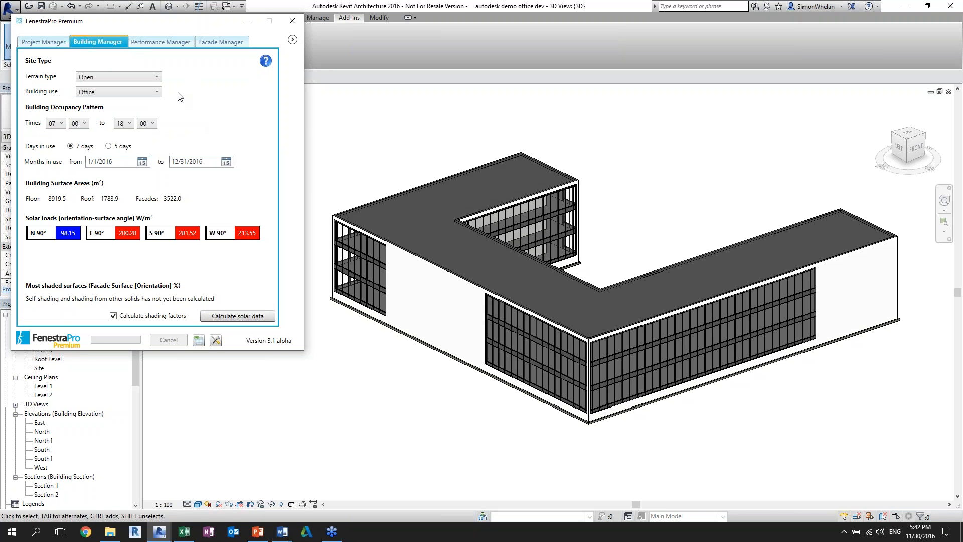
{"action": "left_click", "coordinate": [160, 92]}
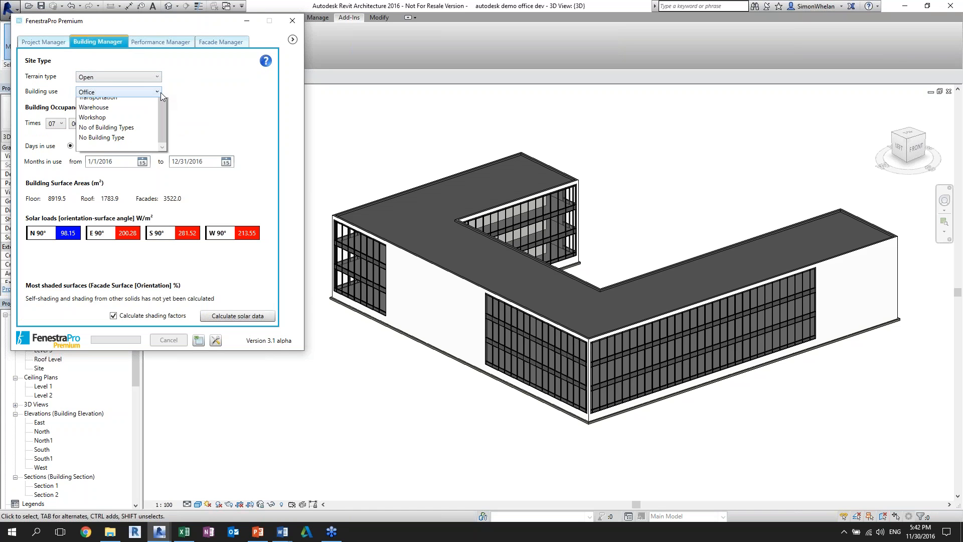
{"action": "left_click", "coordinate": [160, 92]}
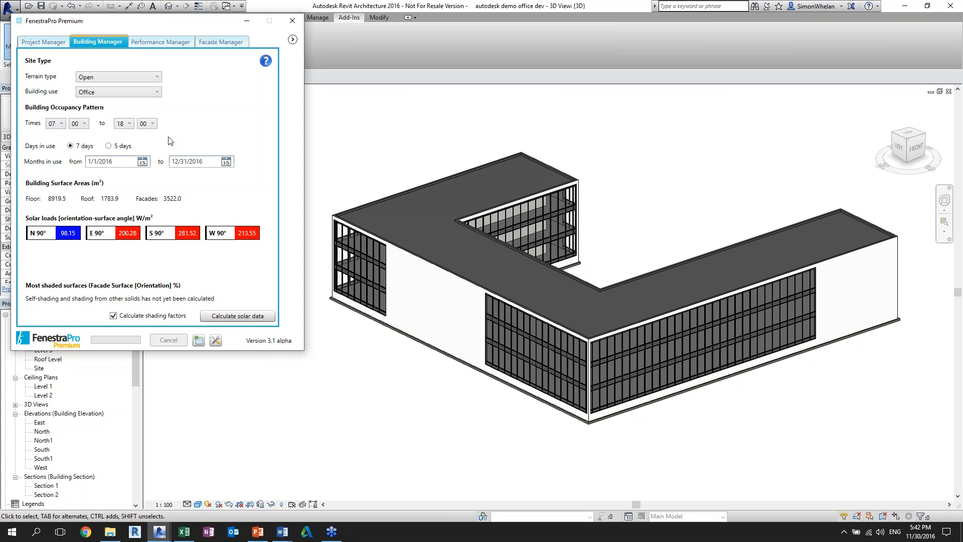
{"action": "left_click", "coordinate": [157, 92]}
{"action": "left_click", "coordinate": [113, 183]}
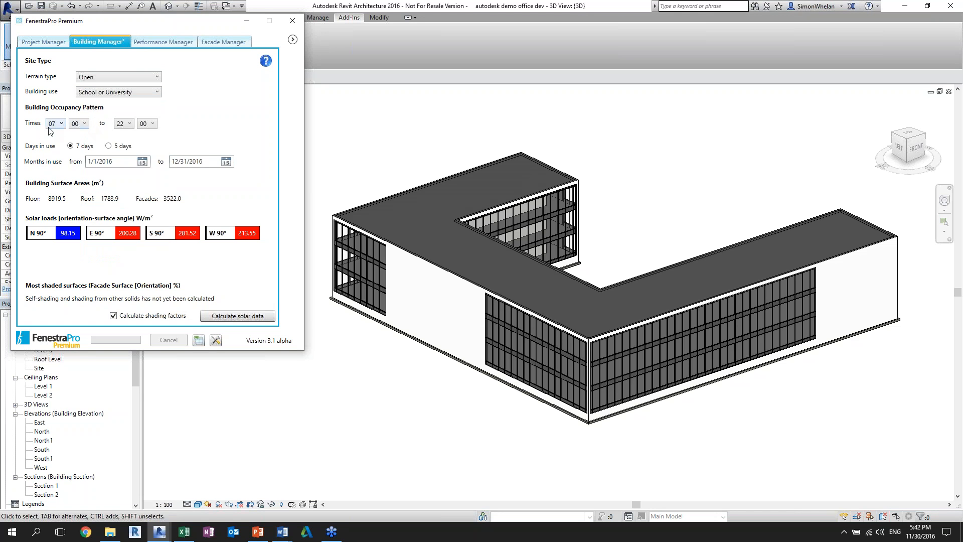
Step: Review the available closing hours, terrain types and building uses in the Building Manager
{"action": "left_click", "coordinate": [134, 125]}
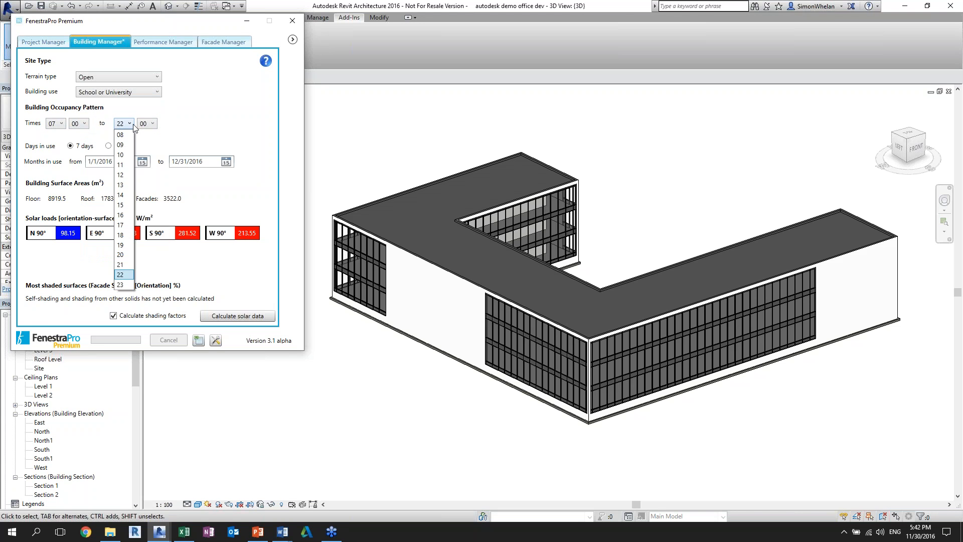
{"action": "left_click", "coordinate": [165, 109]}
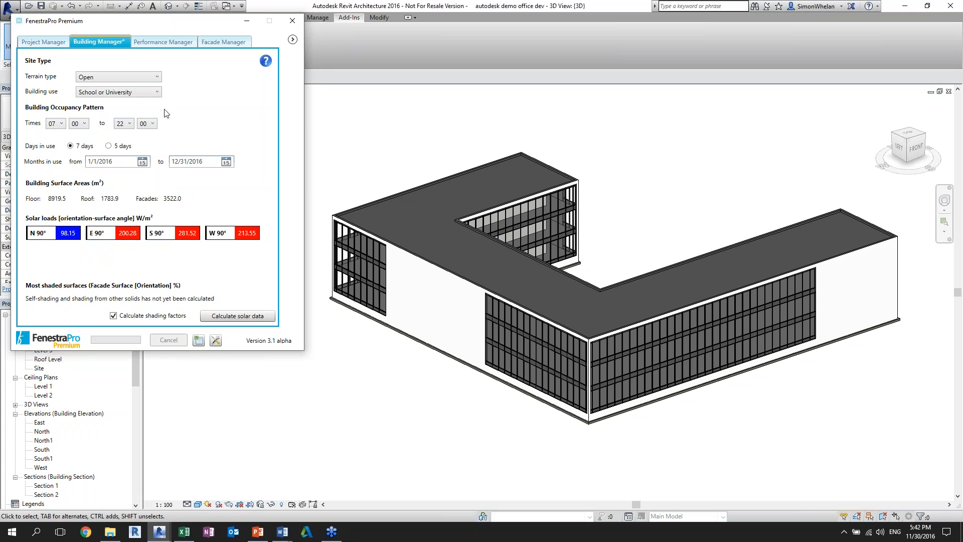
{"action": "left_click", "coordinate": [157, 76]}
{"action": "left_click", "coordinate": [183, 84]}
{"action": "left_click", "coordinate": [158, 92]}
{"action": "left_click", "coordinate": [151, 102]}
Step: Review the energy standards that can be selected in the Performance Manager
{"action": "left_click", "coordinate": [179, 41]}
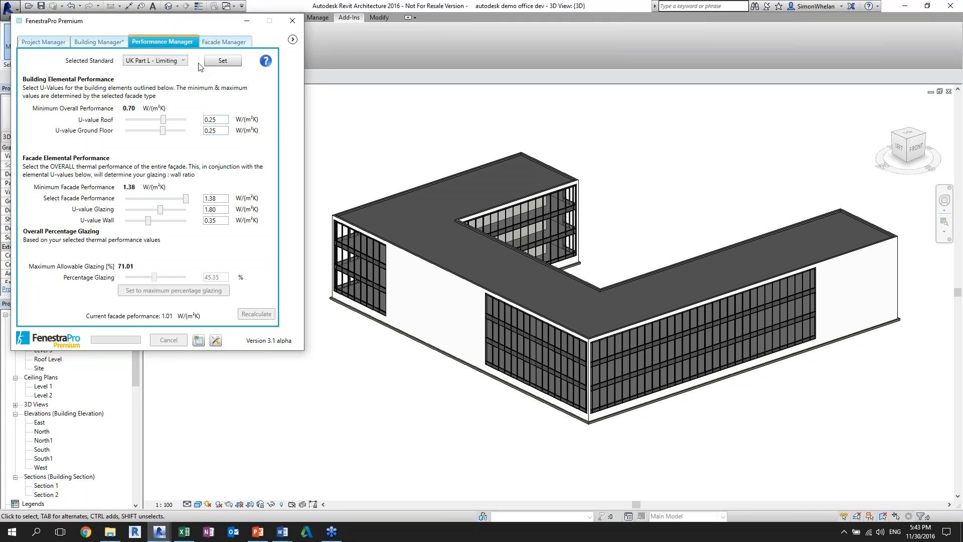
{"action": "left_click", "coordinate": [185, 61]}
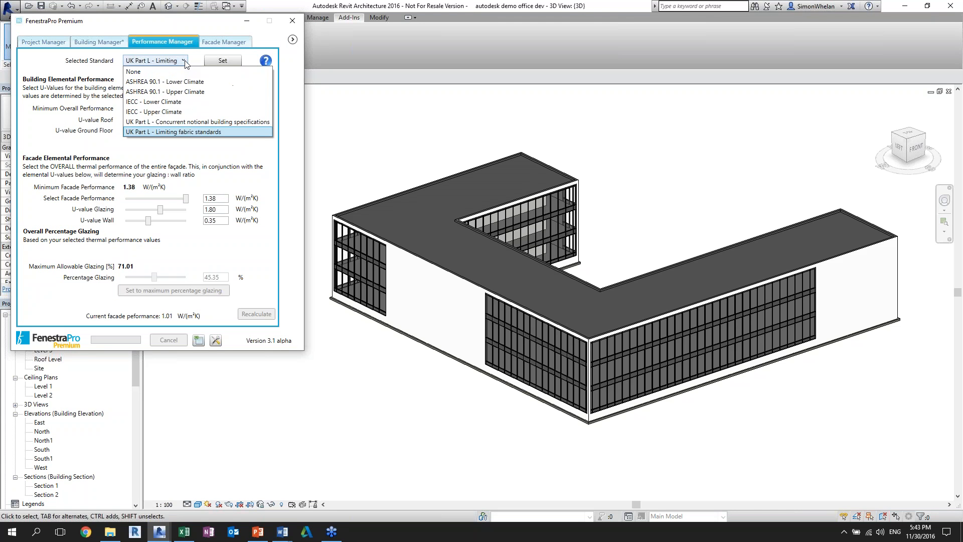
{"action": "left_click", "coordinate": [185, 61]}
{"action": "left_click", "coordinate": [185, 61]}
{"action": "left_click", "coordinate": [185, 61]}
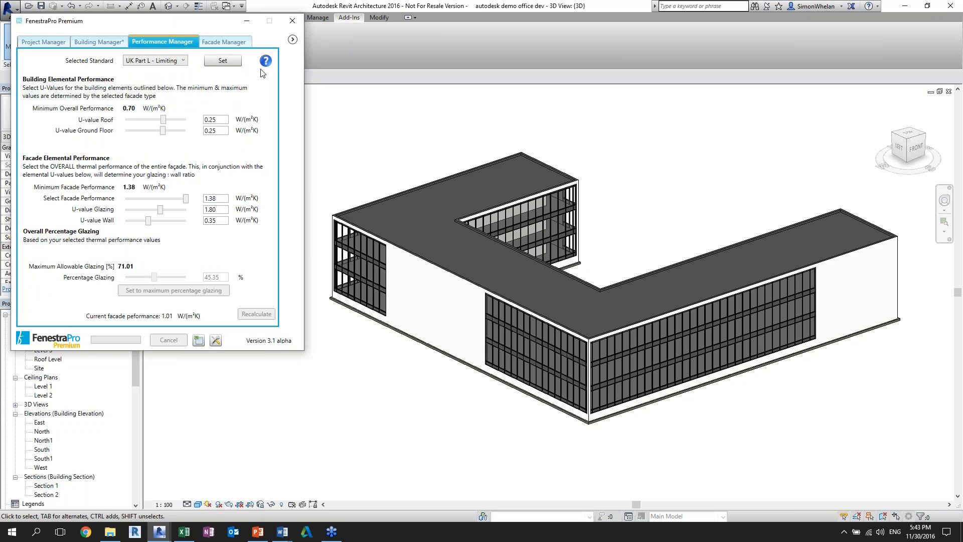
Step: Examine the Facade Manager's average values and the building's glazing and solar load charts
{"action": "left_click", "coordinate": [230, 42]}
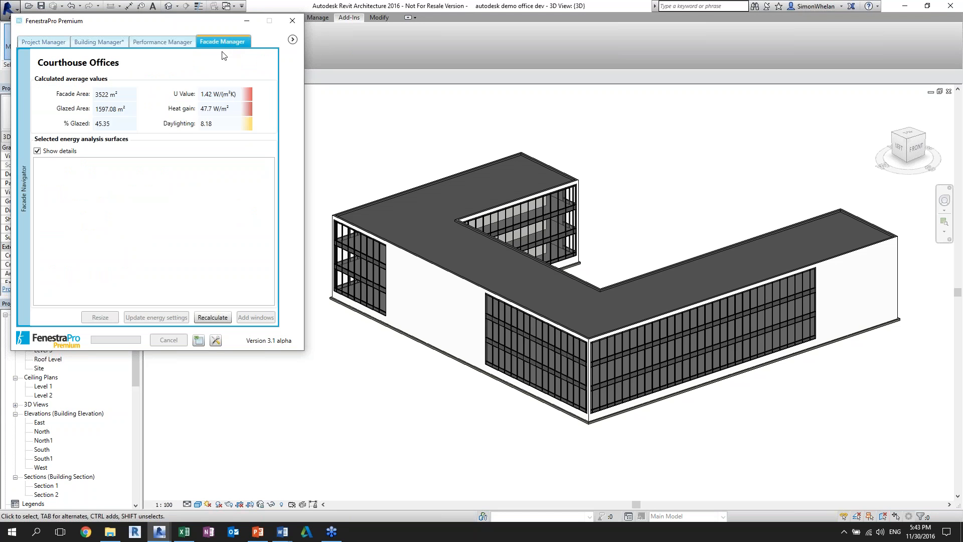
{"action": "mouse_move", "coordinate": [23, 186]}
{"action": "left_click", "coordinate": [293, 40]}
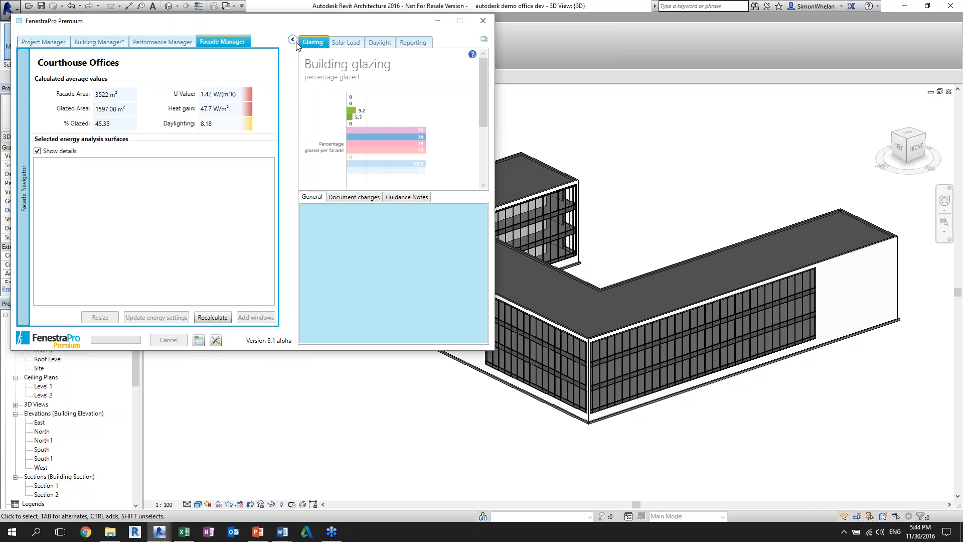
{"action": "mouse_move", "coordinate": [481, 88]}
{"action": "left_mouse_down"}
{"action": "mouse_move", "coordinate": [483, 116]}
{"action": "mouse_move", "coordinate": [483, 90]}
{"action": "mouse_move", "coordinate": [488, 106]}
{"action": "left_mouse_up"}
{"action": "left_click", "coordinate": [345, 42]}
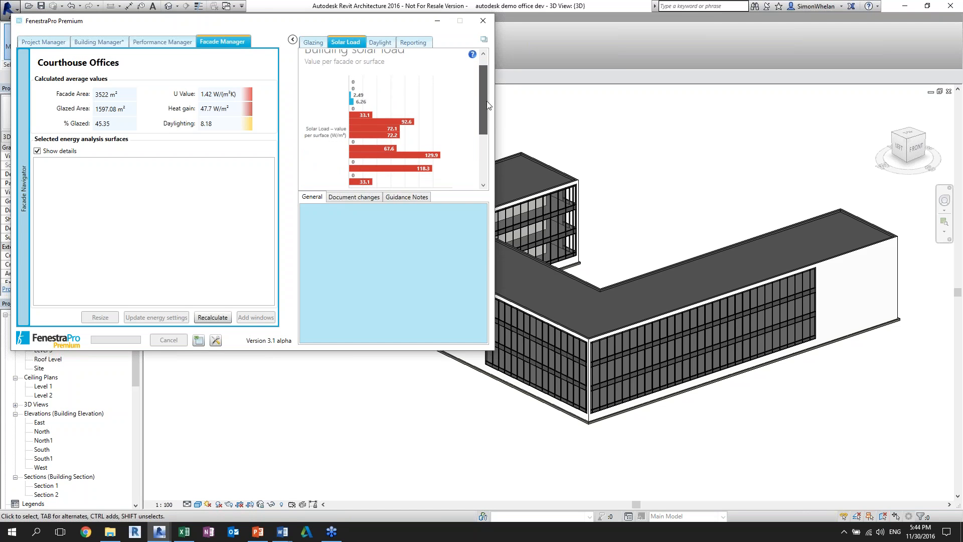
{"action": "left_click_drag", "start_coordinate": [484, 125], "coordinate": [485, 130]}
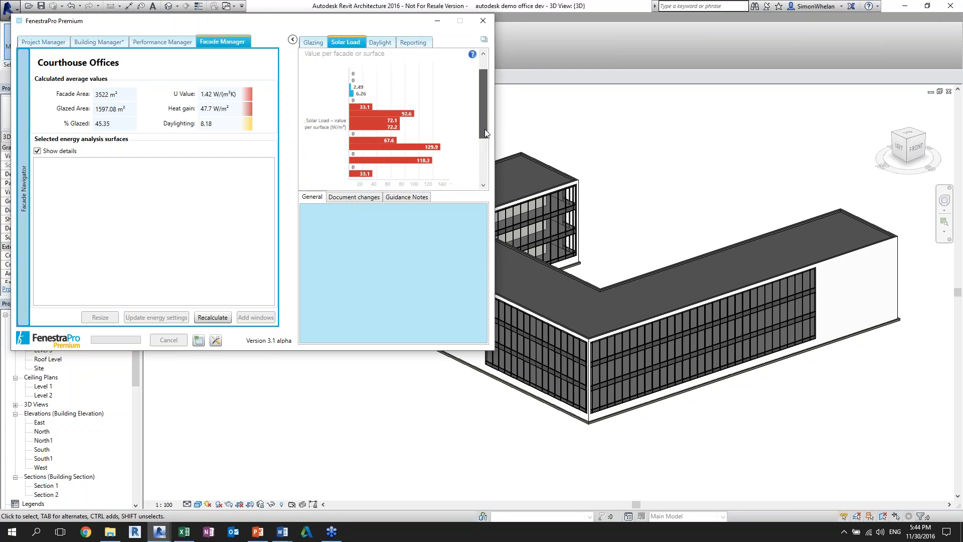
{"action": "scroll", "coordinate": [485, 133], "scroll_direction": "up", "scroll_amount": 2}
Step: Examine the building daylighting chart and the reporting form, return to the glazing chart and collapse the results
{"action": "left_click", "coordinate": [381, 44]}
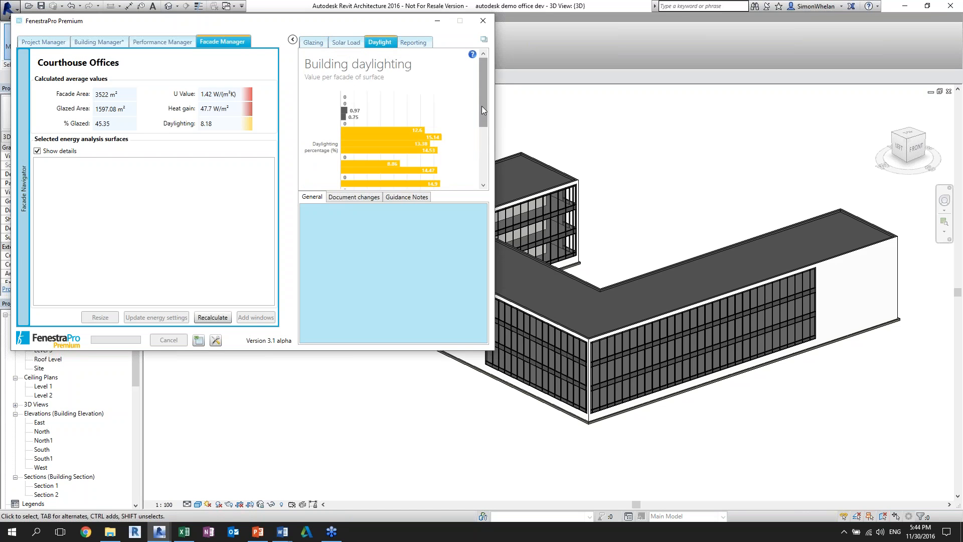
{"action": "mouse_move", "coordinate": [483, 104]}
{"action": "left_mouse_down"}
{"action": "mouse_move", "coordinate": [484, 121]}
{"action": "mouse_move", "coordinate": [483, 102]}
{"action": "left_mouse_up"}
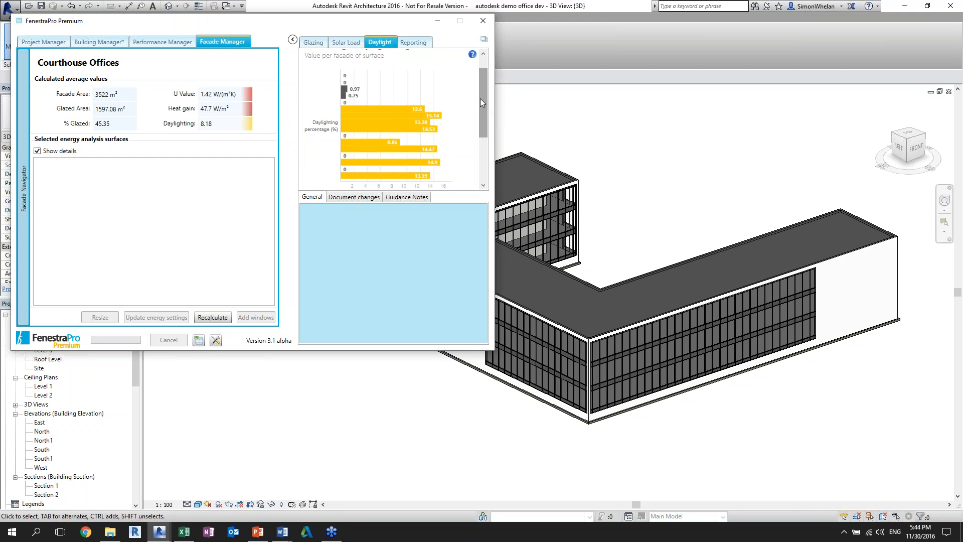
{"action": "scroll", "coordinate": [483, 99], "scroll_direction": "up", "scroll_amount": 2}
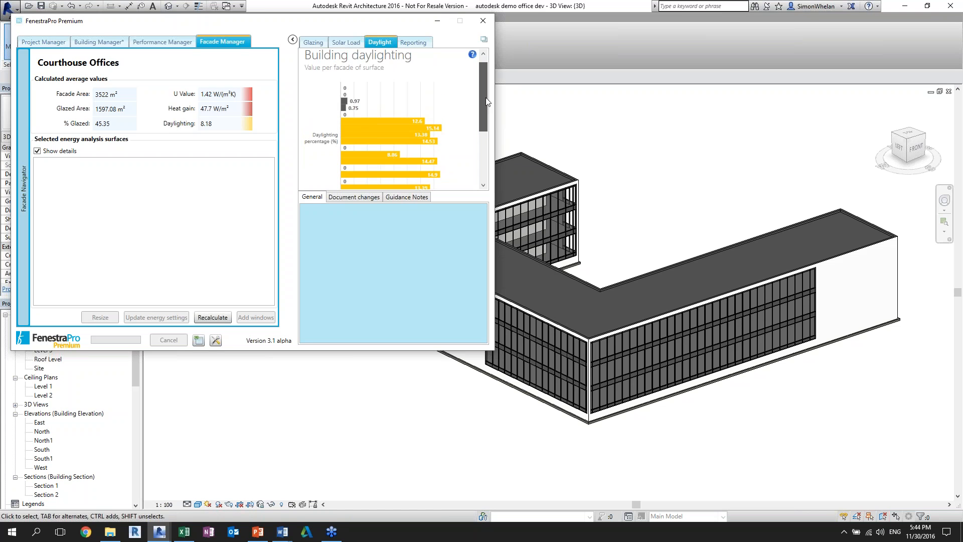
{"action": "scroll", "coordinate": [487, 101], "scroll_direction": "up", "scroll_amount": 1}
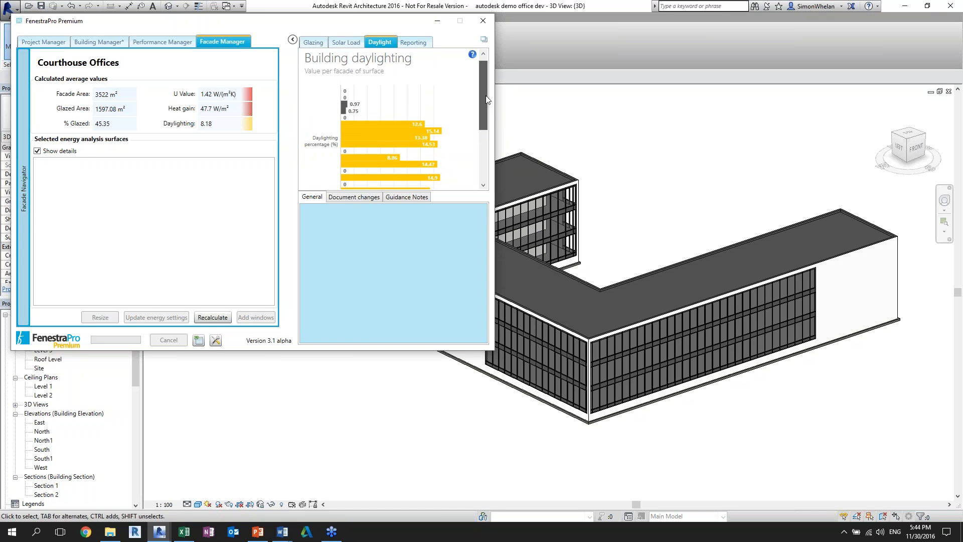
{"action": "scroll", "coordinate": [487, 100], "scroll_direction": "up", "scroll_amount": 1}
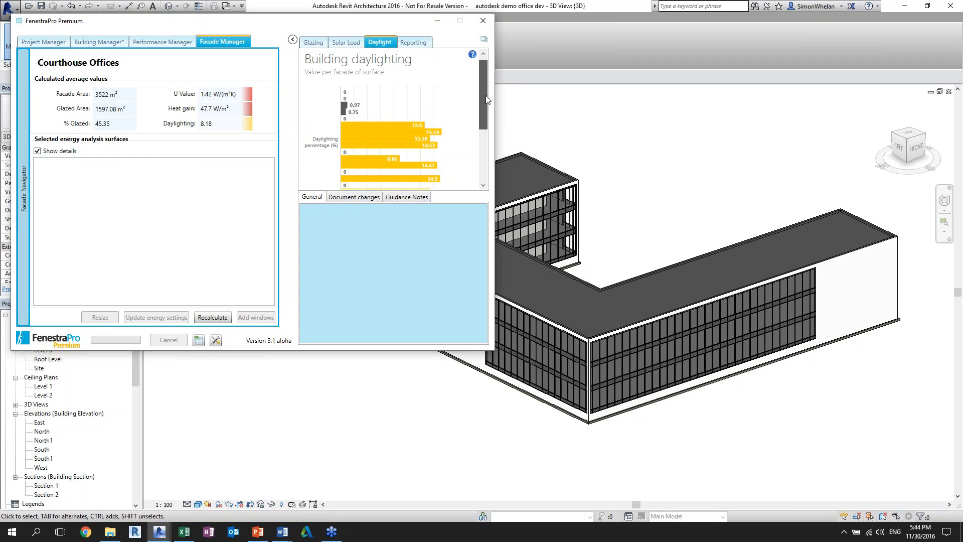
{"action": "left_click", "coordinate": [414, 42]}
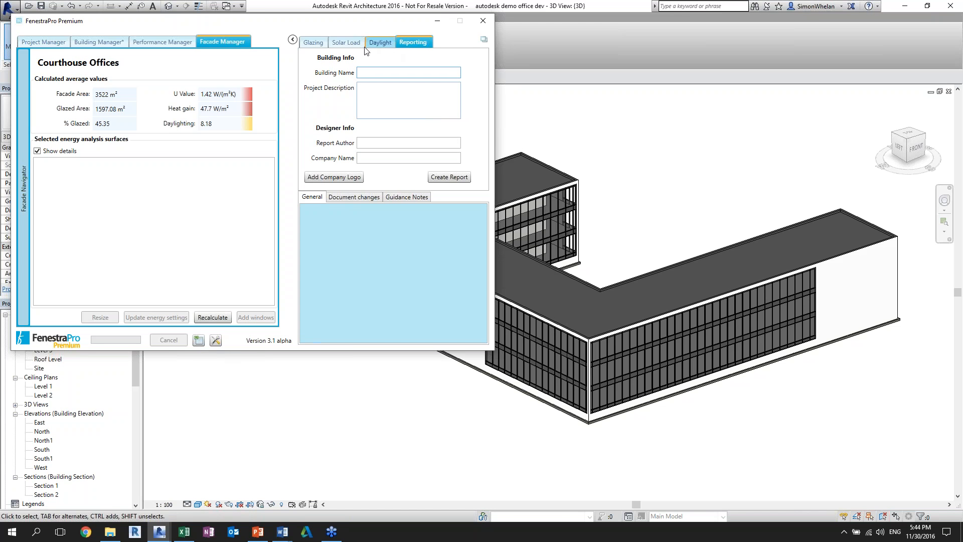
{"action": "left_click", "coordinate": [322, 46]}
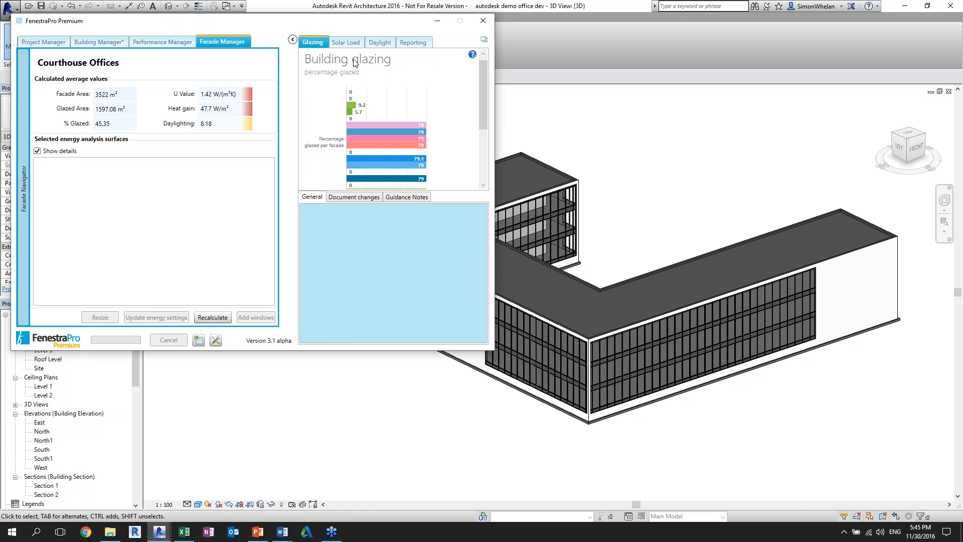
{"action": "left_click", "coordinate": [293, 40]}
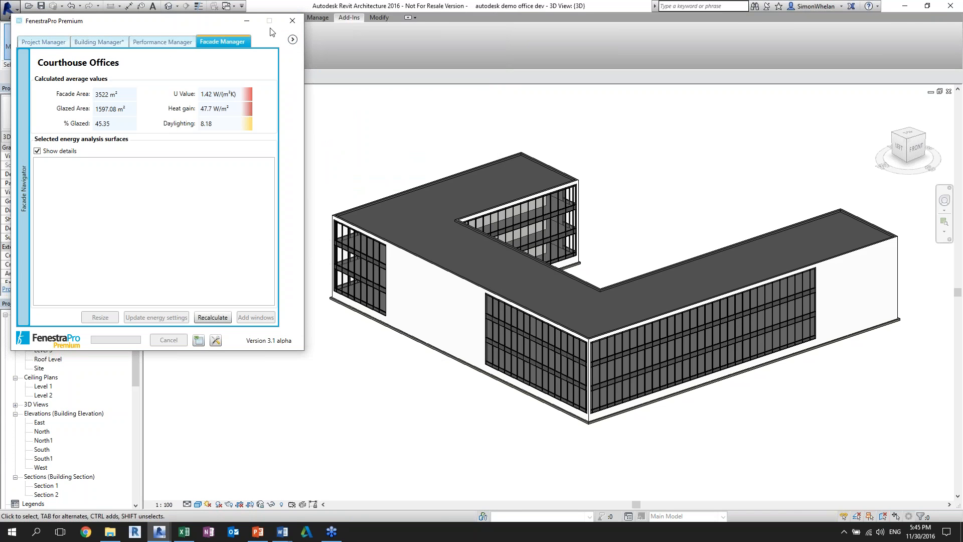
Step: Switch to the blank demo office dev conceptual model and launch FenestraPro Premium 3 on its conceptual mass
{"action": "left_click", "coordinate": [931, 92]}
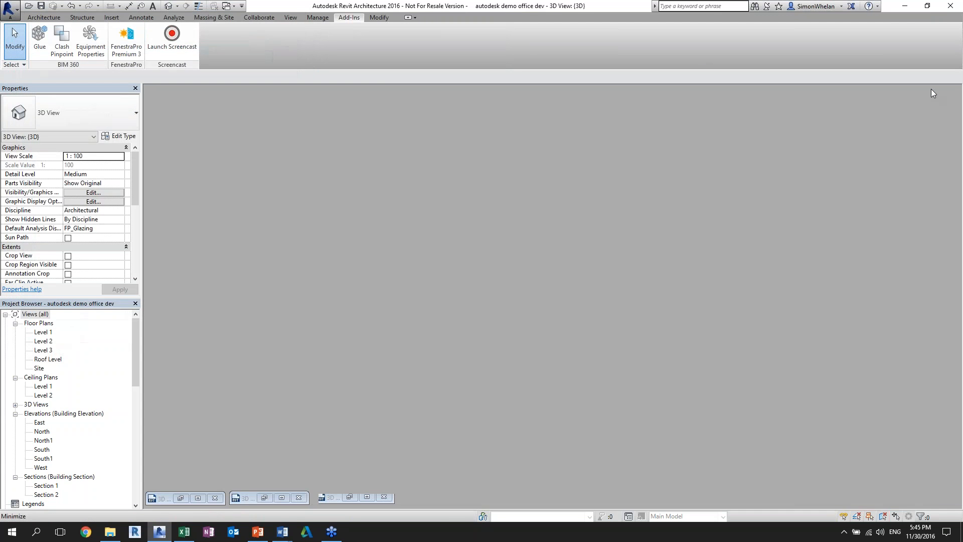
{"action": "left_click", "coordinate": [198, 499]}
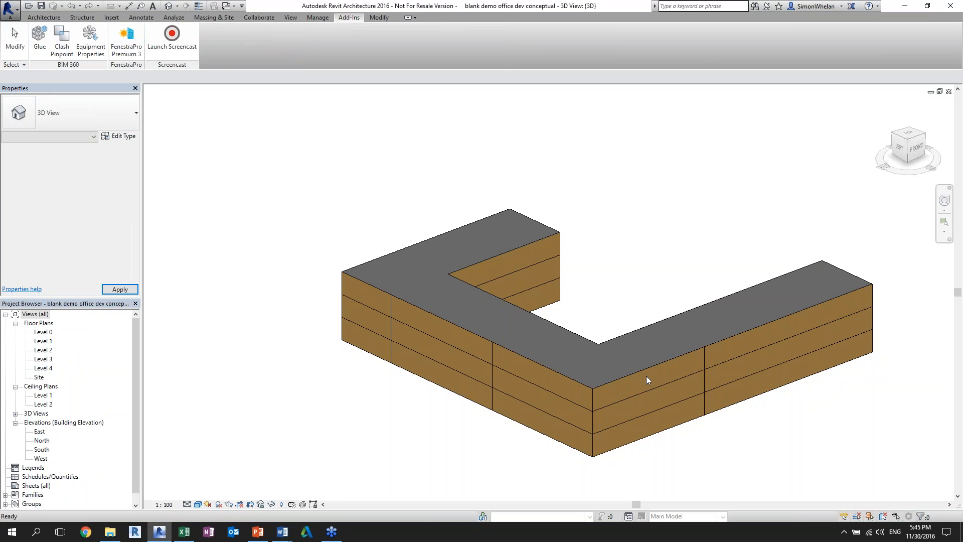
{"action": "middle_click_drag", "start_coordinate": [570, 254], "coordinate": [537, 229]}
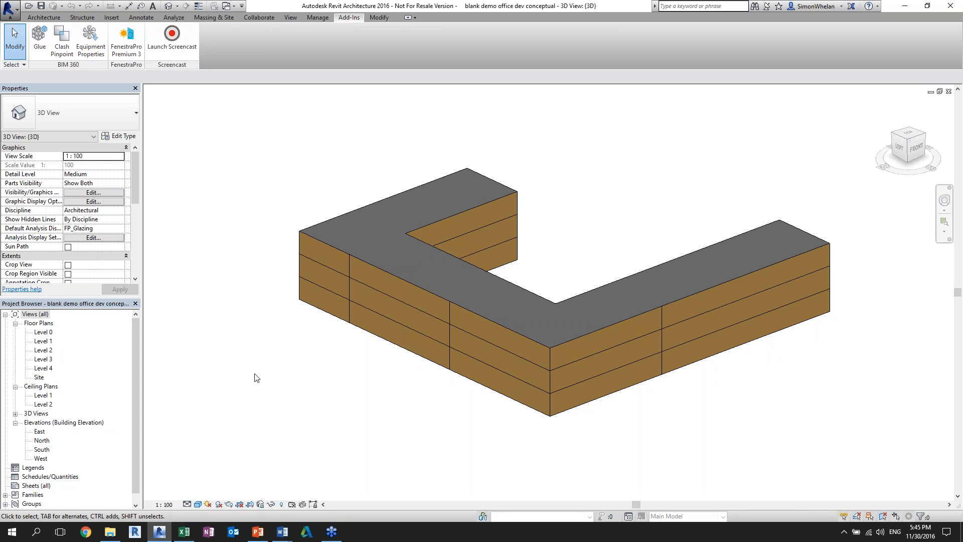
{"action": "left_click", "coordinate": [124, 47]}
{"action": "left_click", "coordinate": [345, 221]}
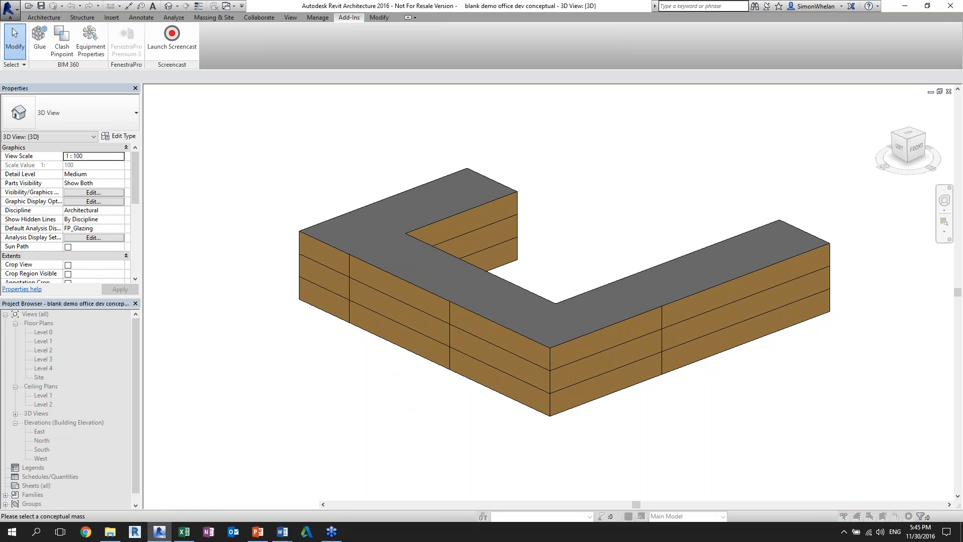
{"action": "left_click", "coordinate": [411, 353]}
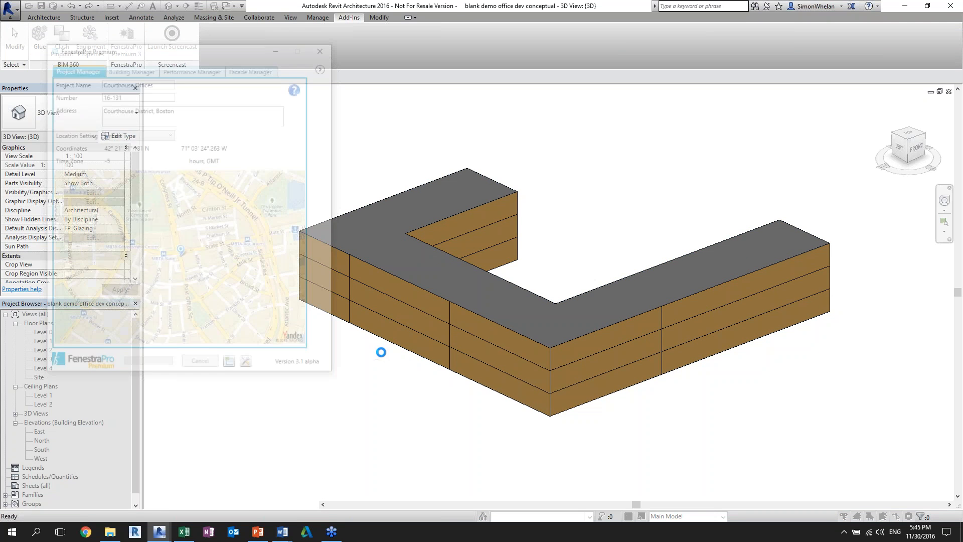
Step: Adjust the roof U-value to 0.31 and the ground floor U-value to 0.30 in the Performance Manager
{"action": "left_click", "coordinate": [203, 68]}
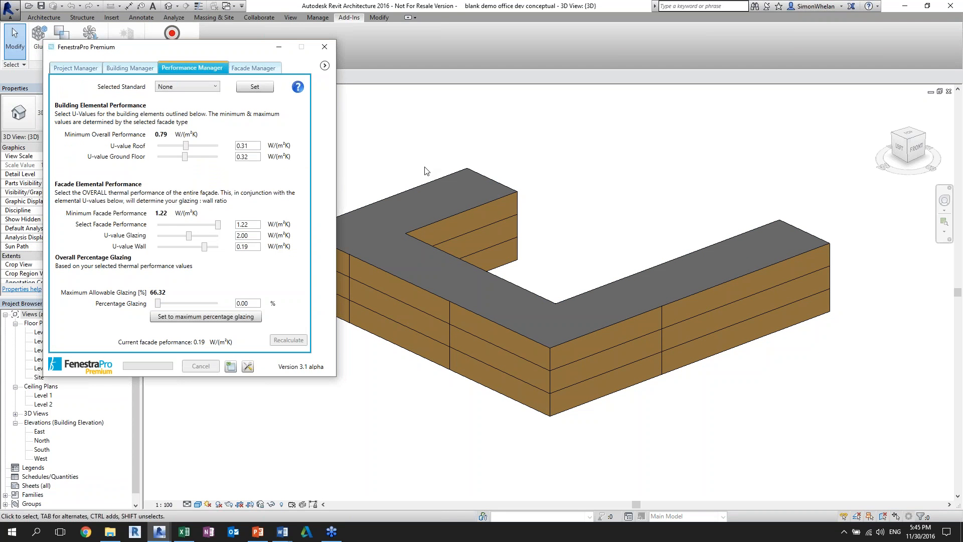
{"action": "middle_click_drag", "start_coordinate": [561, 281], "coordinate": [630, 273]}
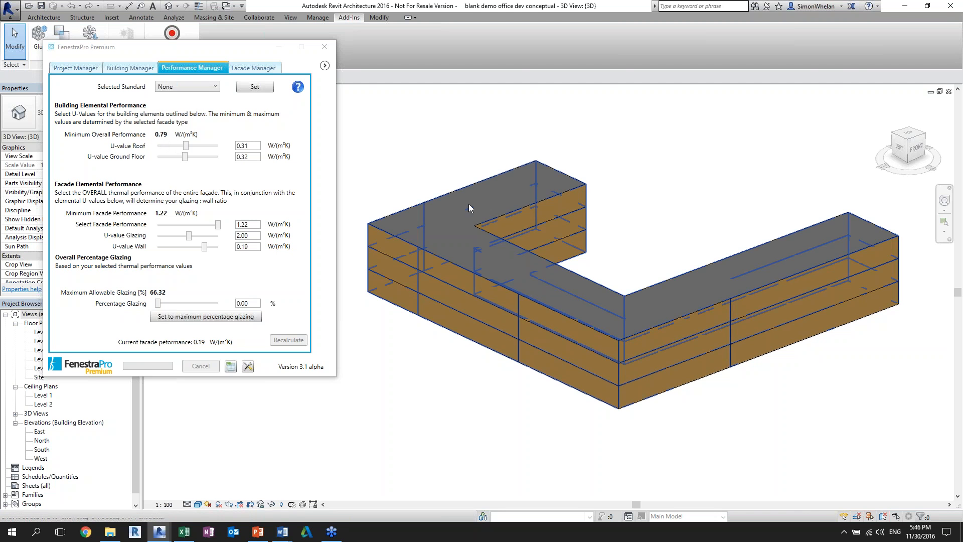
{"action": "left_click_drag", "start_coordinate": [186, 146], "coordinate": [170, 160]}
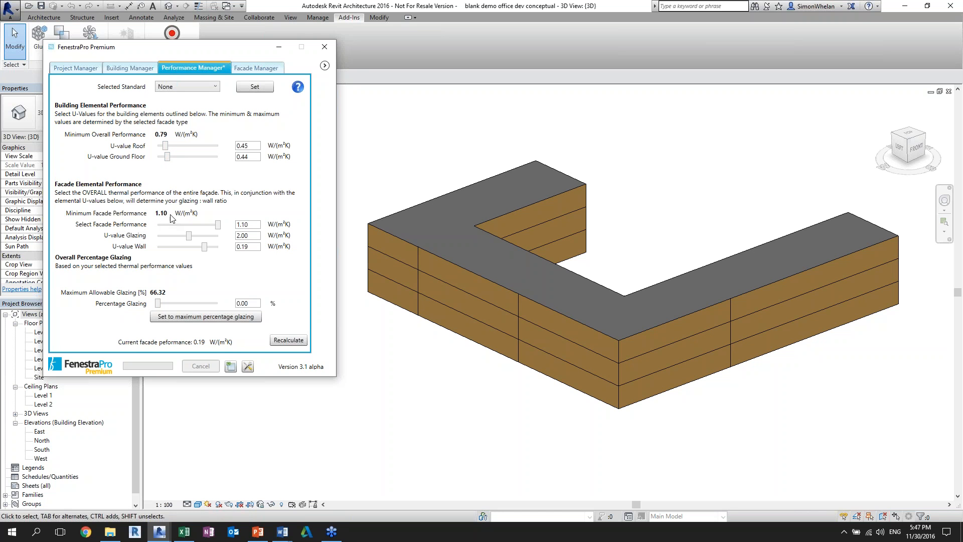
{"action": "left_click_drag", "start_coordinate": [168, 159], "coordinate": [164, 159]}
{"action": "left_click_drag", "start_coordinate": [165, 146], "coordinate": [209, 156]}
{"action": "left_click_drag", "start_coordinate": [210, 158], "coordinate": [188, 163]}
Step: Adjust the glazing U-value to 2.03 and the wall U-value to 0.28, and apply the maximum percentage glazing to the facades
{"action": "left_click_drag", "start_coordinate": [189, 236], "coordinate": [181, 237]}
{"action": "mouse_move", "coordinate": [181, 236]}
{"action": "left_mouse_down"}
{"action": "mouse_move", "coordinate": [199, 249]}
{"action": "mouse_move", "coordinate": [189, 250]}
{"action": "left_mouse_up"}
{"action": "left_click_drag", "start_coordinate": [196, 239], "coordinate": [191, 238]}
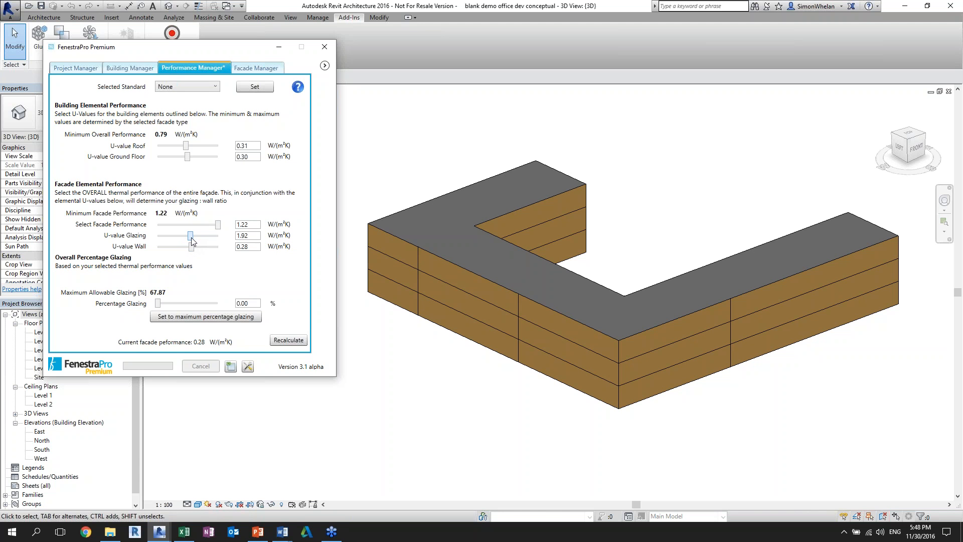
{"action": "left_click_drag", "start_coordinate": [193, 241], "coordinate": [191, 241]}
{"action": "left_click", "coordinate": [195, 318]}
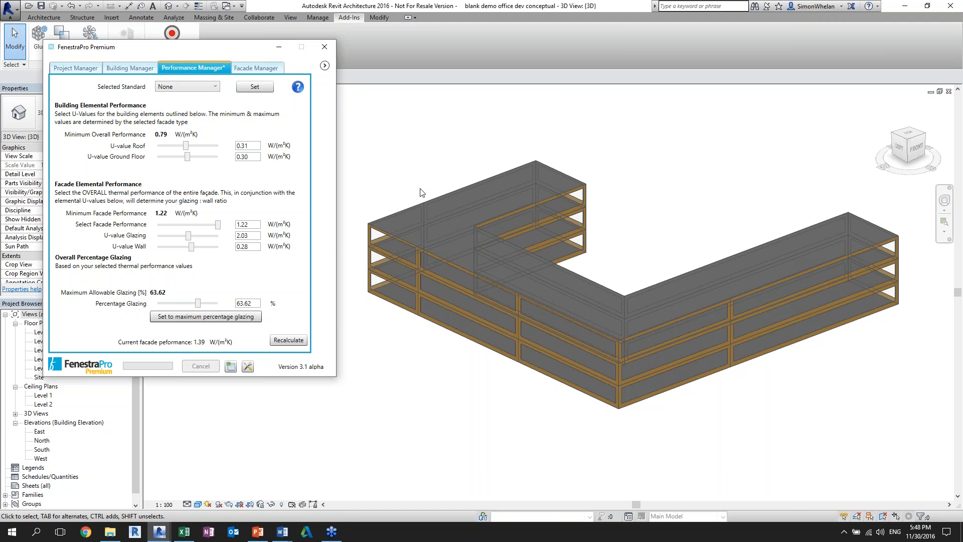
Step: Check the U-values against the UK Part L - Concurrent notional building specifications standard
{"action": "left_click", "coordinate": [217, 87]}
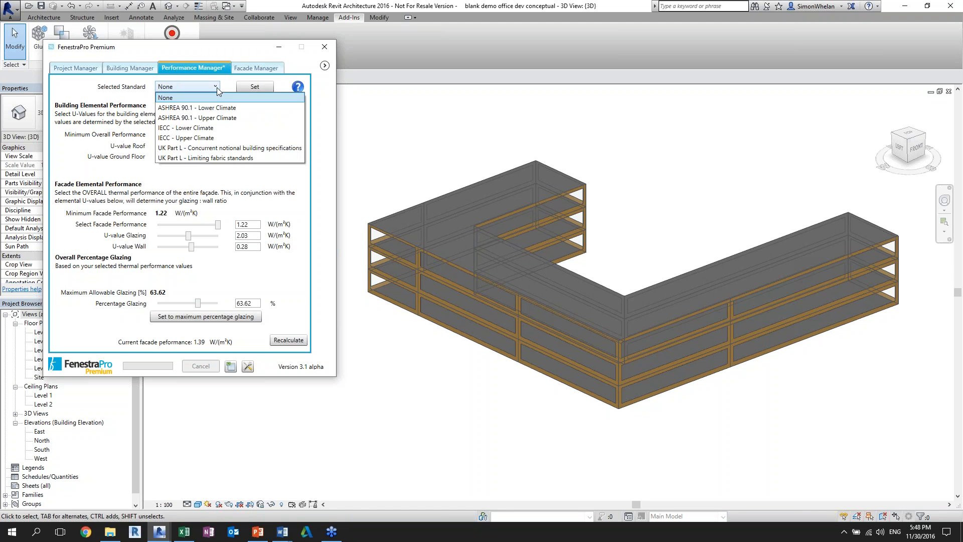
{"action": "left_click", "coordinate": [220, 148]}
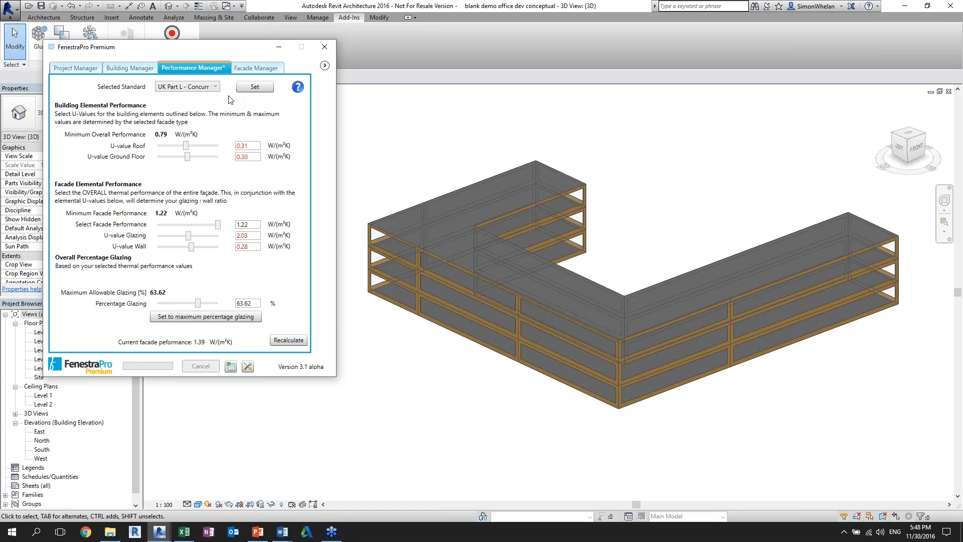
{"action": "mouse_move", "coordinate": [238, 153]}
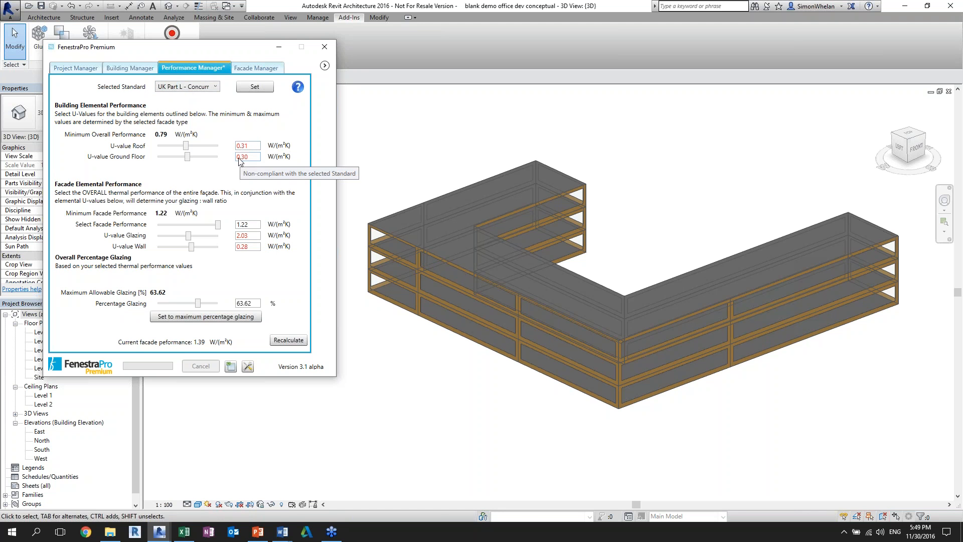
Step: Apply the selected UK Part L standard's U-values: roof 0.18, ground floor 0.22, glazing 1.60 and wall 0.26
{"action": "left_click_drag", "start_coordinate": [185, 150], "coordinate": [203, 158]}
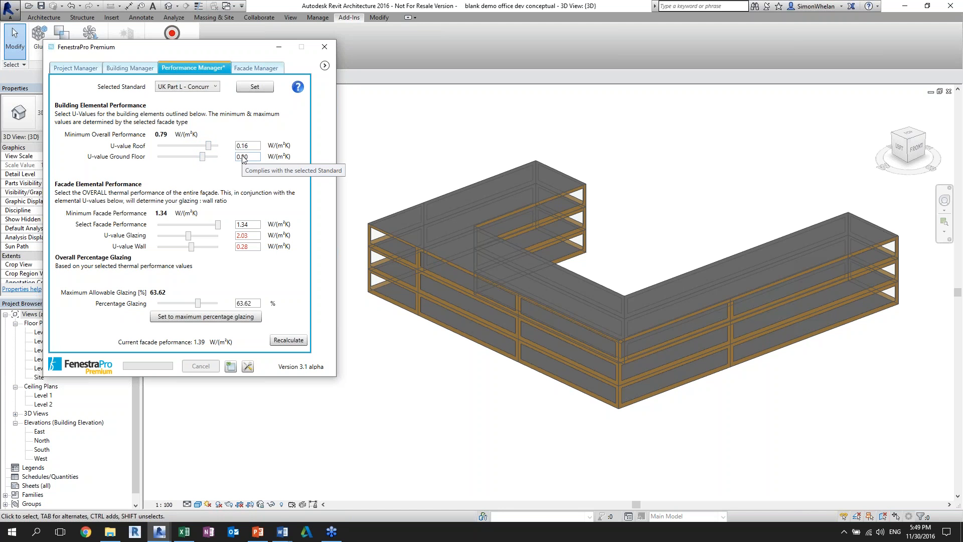
{"action": "left_click", "coordinate": [254, 96]}
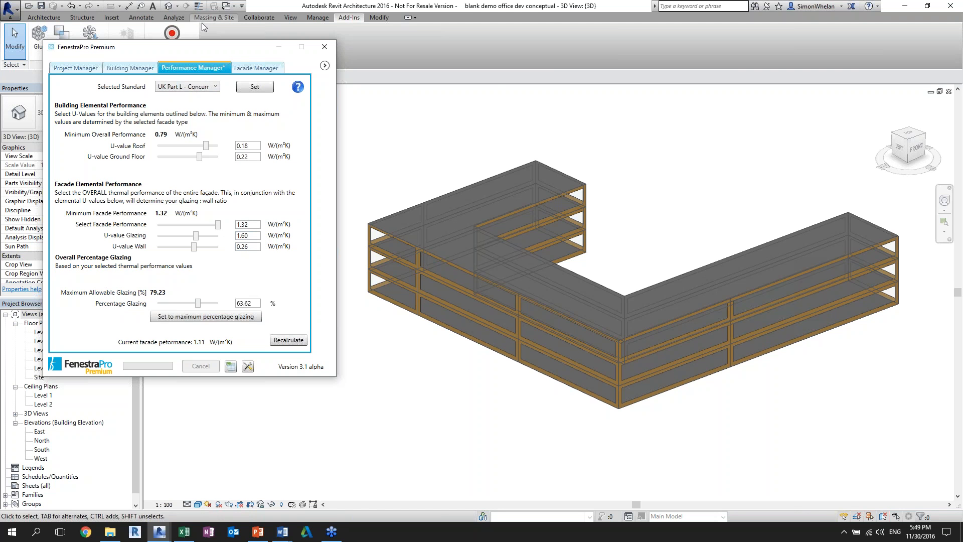
Step: Detach the analysis charts into their own window beside the Performance Manager and recalculate the building
{"action": "left_click", "coordinate": [325, 65]}
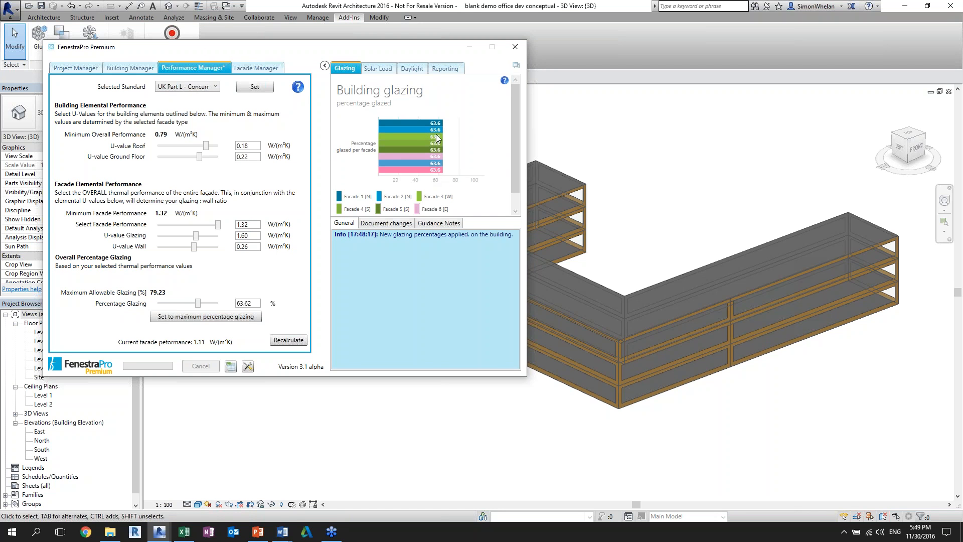
{"action": "left_click", "coordinate": [516, 66]}
{"action": "left_click_drag", "start_coordinate": [219, 51], "coordinate": [714, 18]}
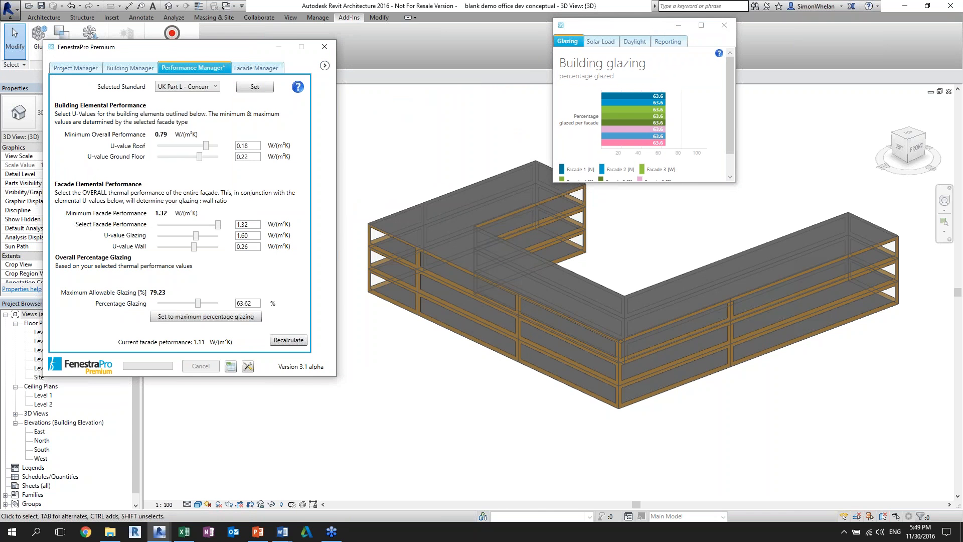
{"action": "left_click", "coordinate": [732, 134]}
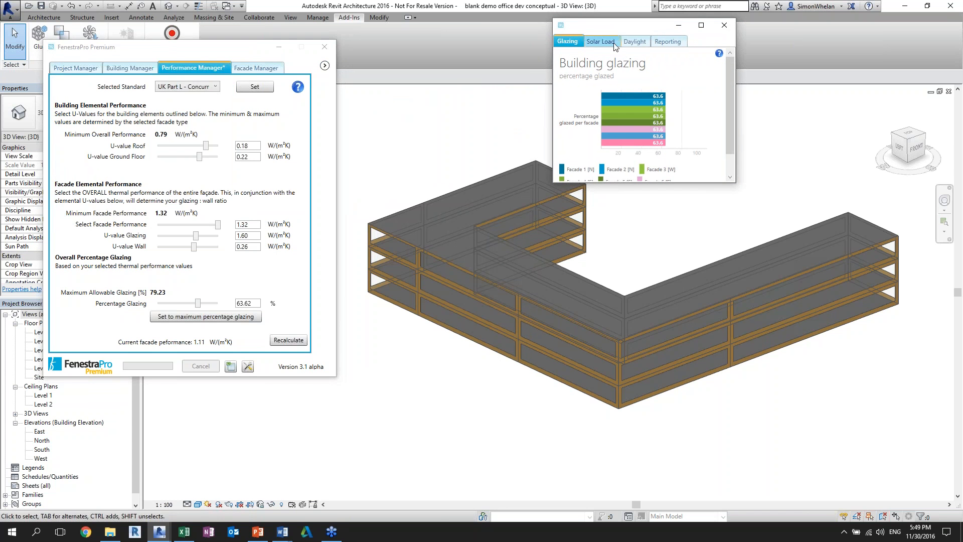
{"action": "left_click", "coordinate": [304, 339]}
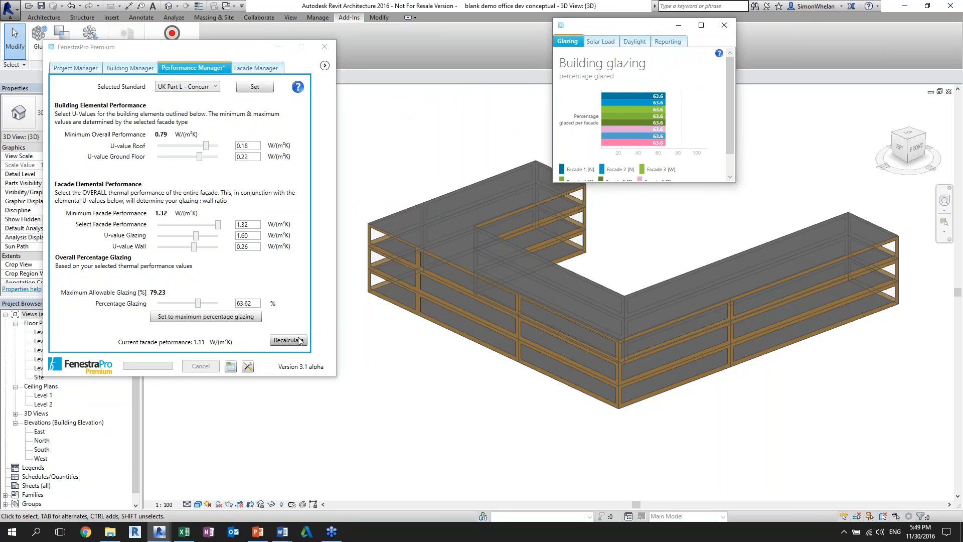
Step: Examine the building's solar load for the individual facades and the daylighting percentage per facade
{"action": "left_click", "coordinate": [608, 39]}
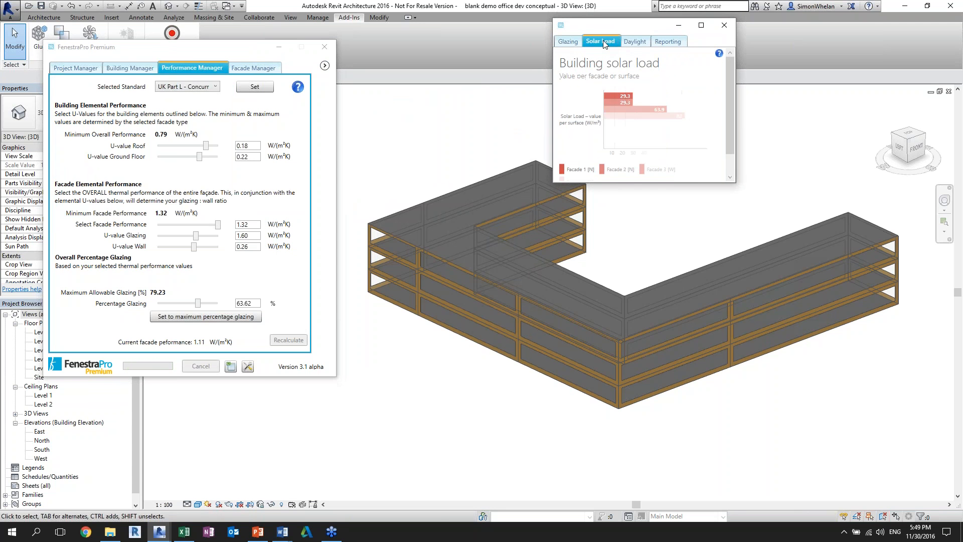
{"action": "mouse_move", "coordinate": [687, 121]}
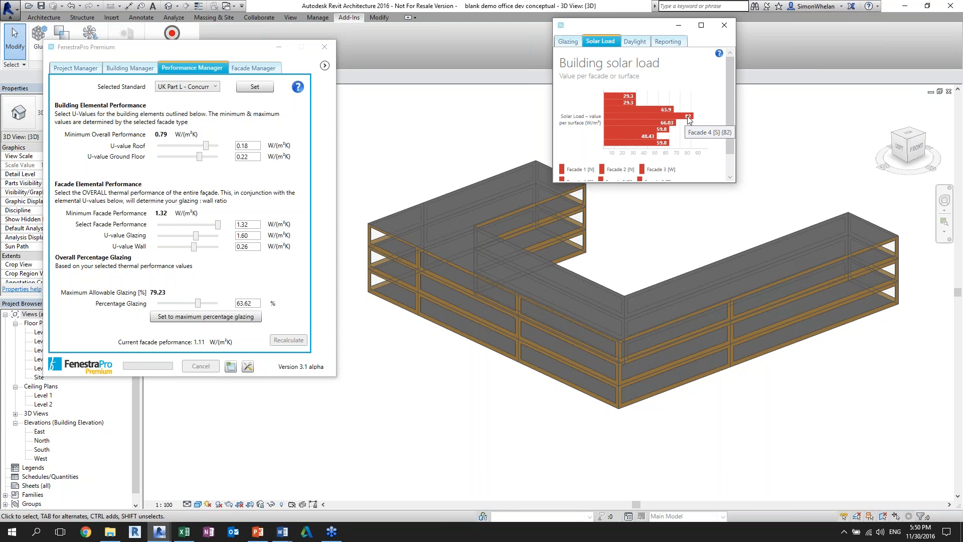
{"action": "mouse_move", "coordinate": [628, 99]}
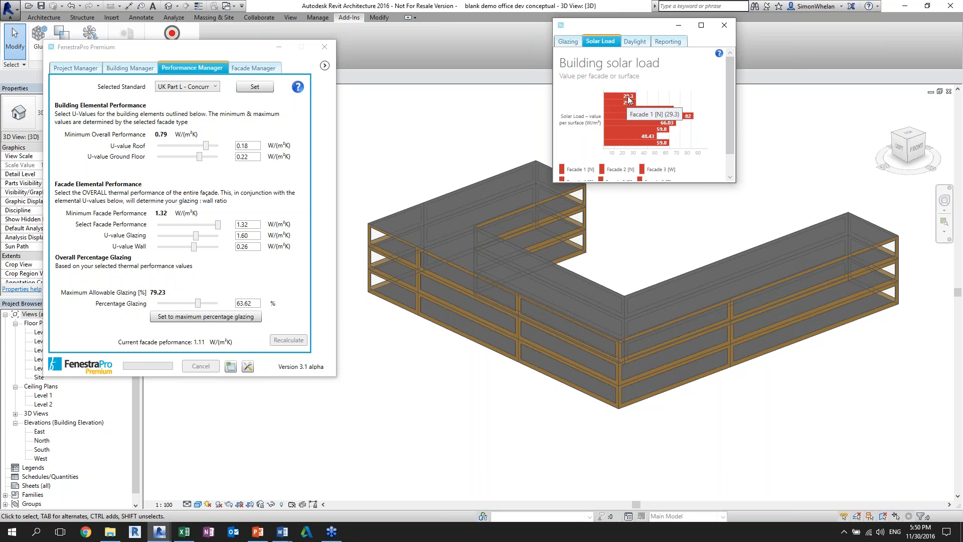
{"action": "mouse_move", "coordinate": [651, 139]}
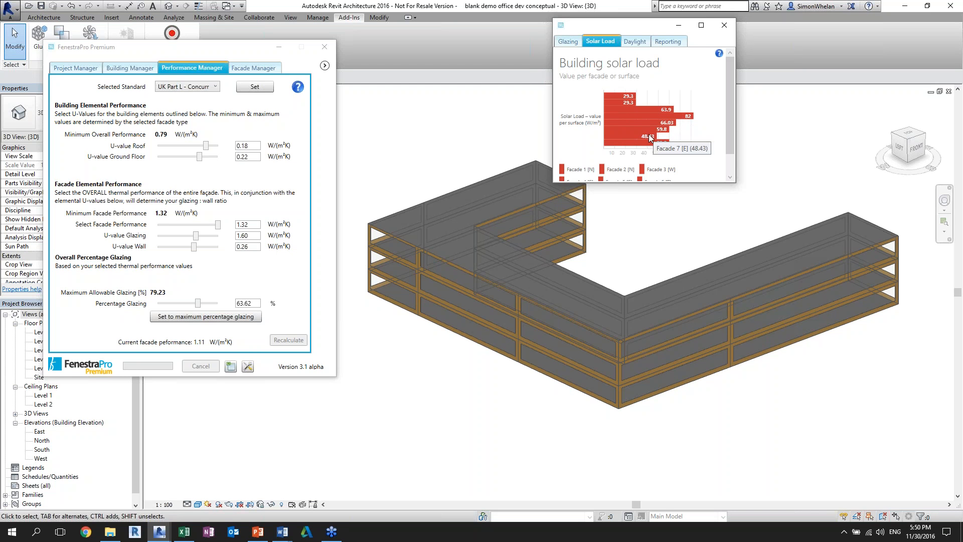
{"action": "left_click", "coordinate": [636, 43]}
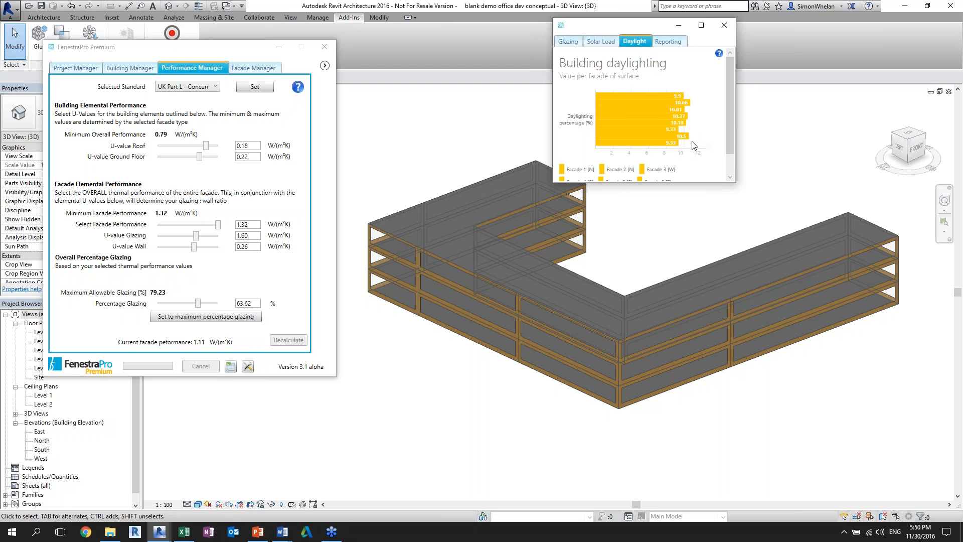
Step: Auto-distribute the glazing across the whole building in the Facade Manager with the solar load chart on display
{"action": "left_click", "coordinate": [606, 44]}
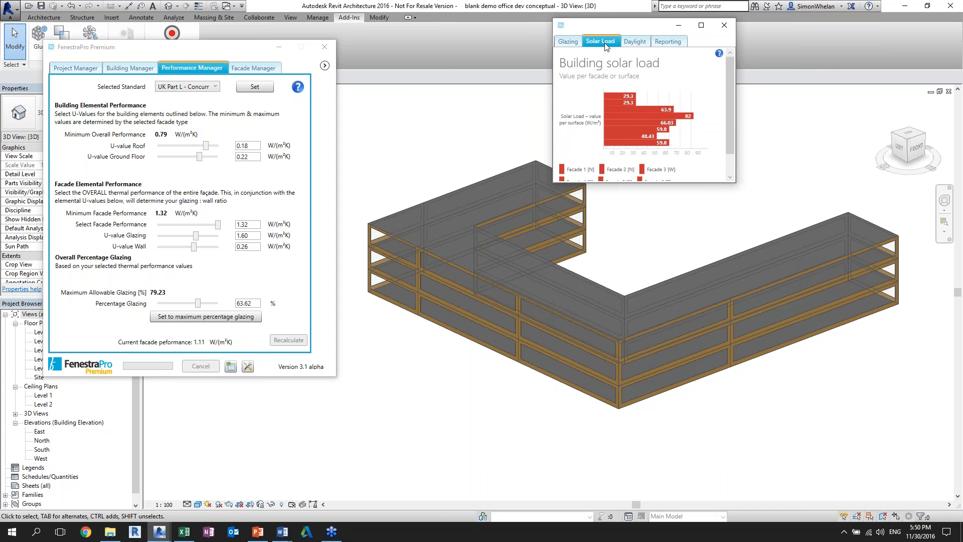
{"action": "left_click", "coordinate": [273, 75]}
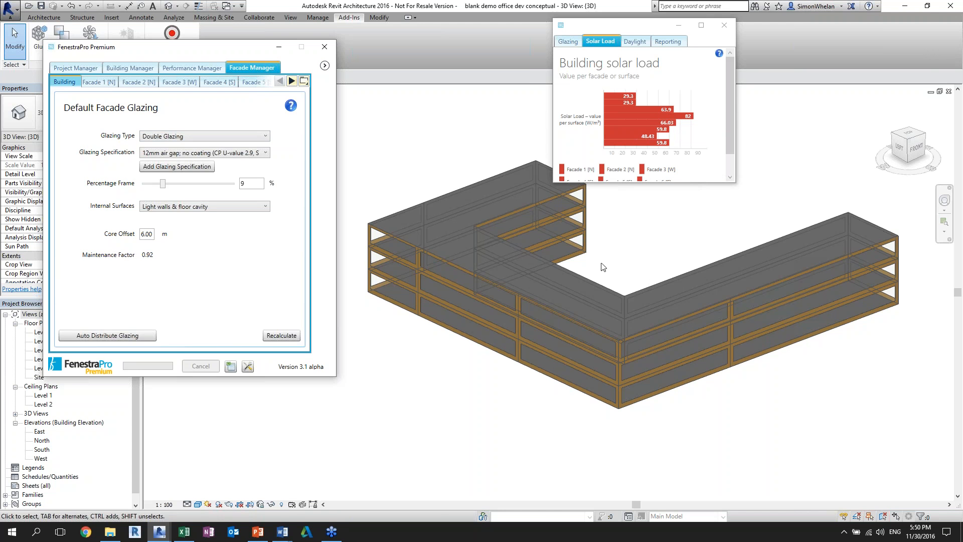
{"action": "left_click", "coordinate": [106, 336]}
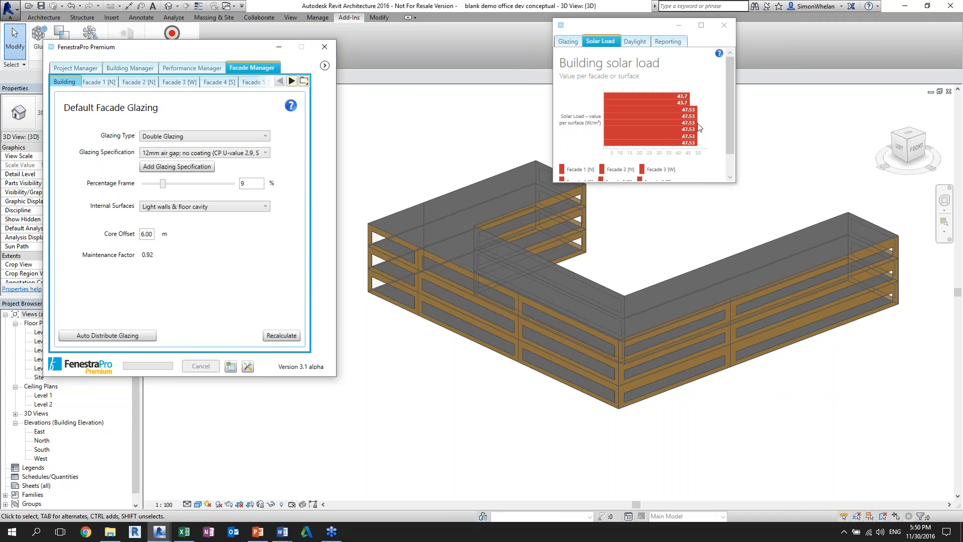
Step: Review the building's glazing, daylight and solar load charts after the redistribution, and open the Facade 3 [W] configuration
{"action": "left_click", "coordinate": [578, 42]}
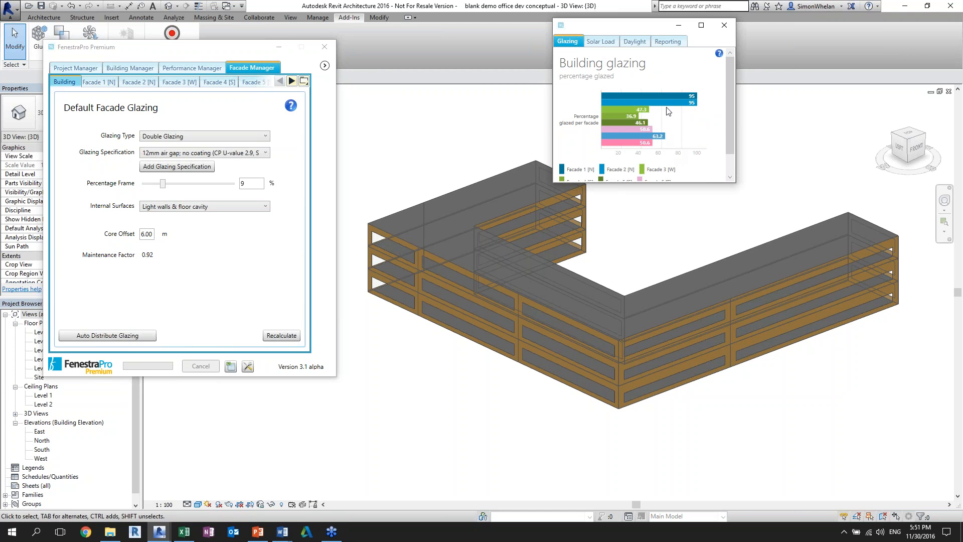
{"action": "mouse_move", "coordinate": [661, 100]}
{"action": "left_click", "coordinate": [634, 42]}
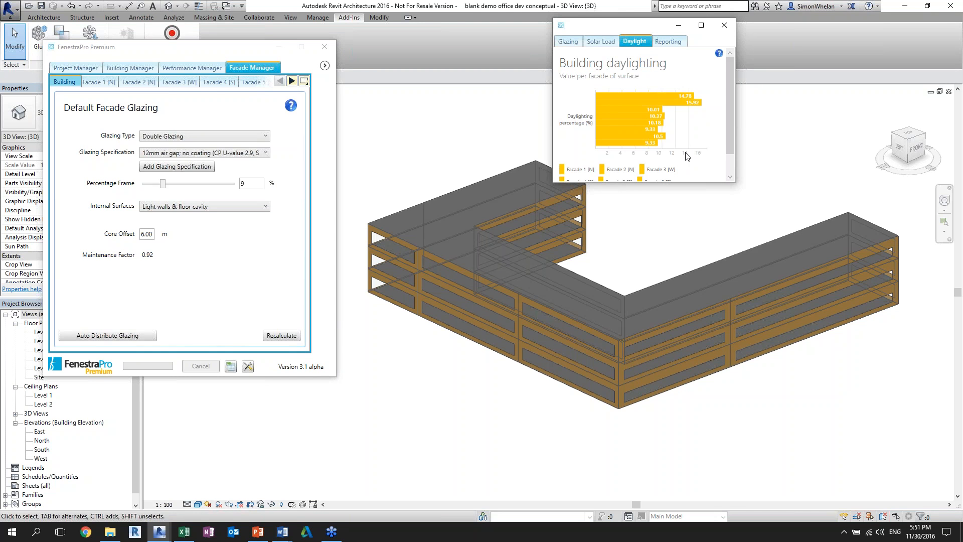
{"action": "left_click", "coordinate": [609, 43]}
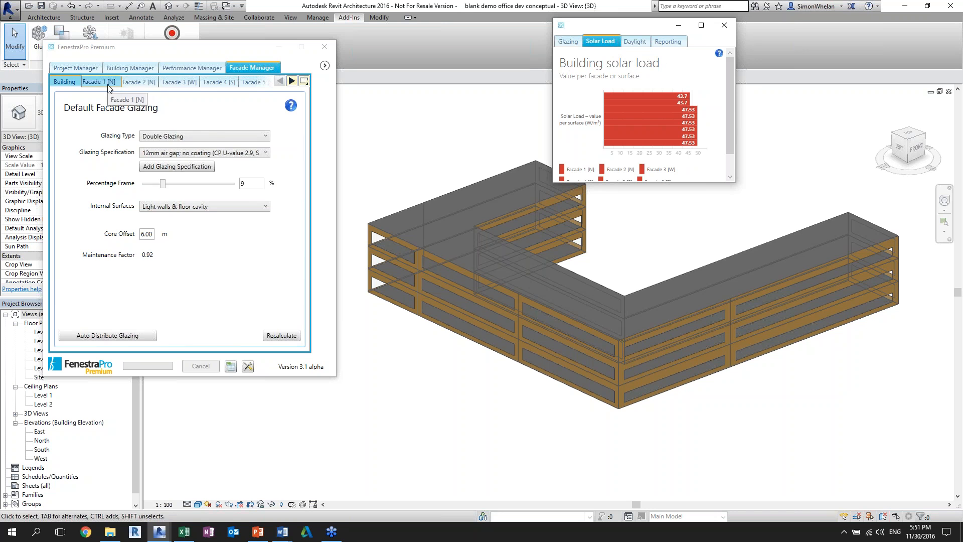
{"action": "left_click", "coordinate": [170, 82]}
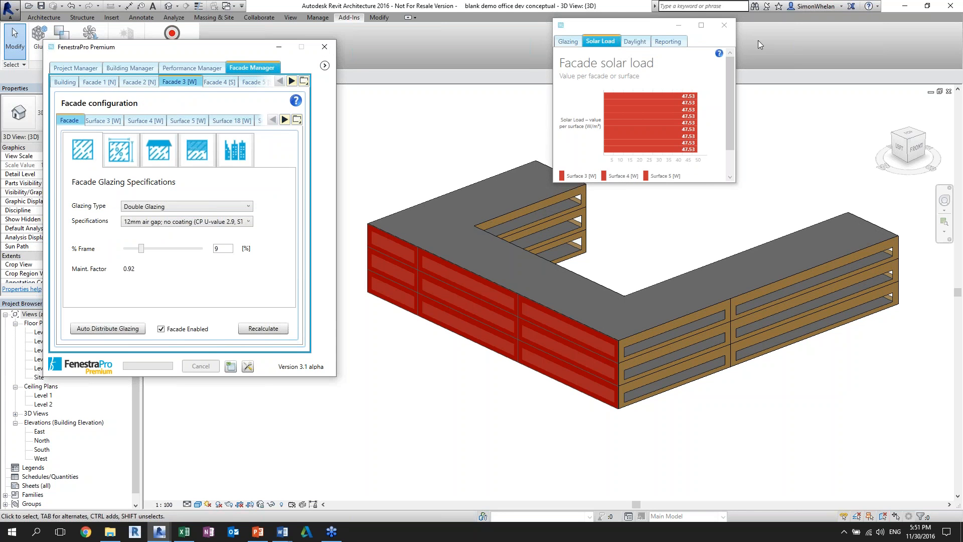
Step: Switch to the autodesk demo office dev conceptual model and load it in FenestraPro Premium 3 as a conceptual model
{"action": "left_click", "coordinate": [728, 30]}
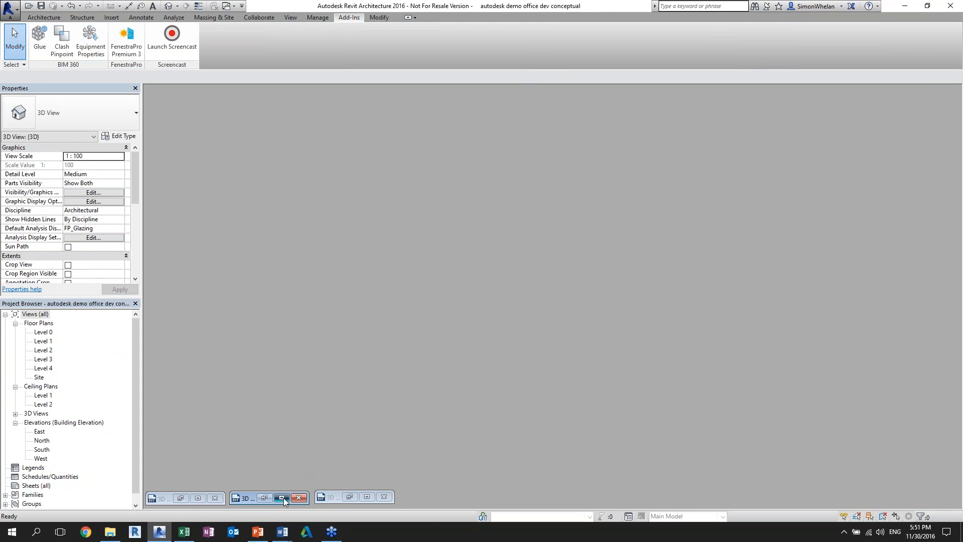
{"action": "left_click", "coordinate": [281, 497]}
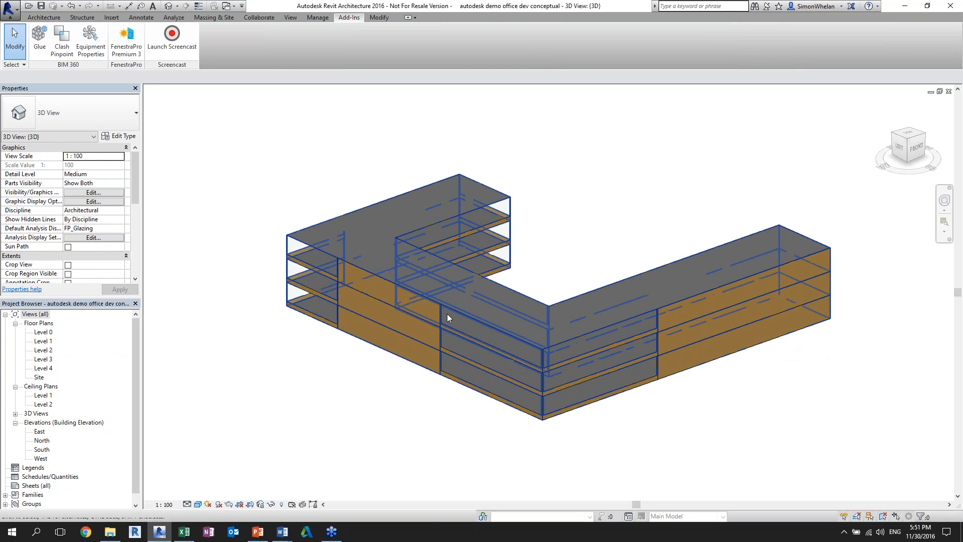
{"action": "left_click", "coordinate": [126, 40]}
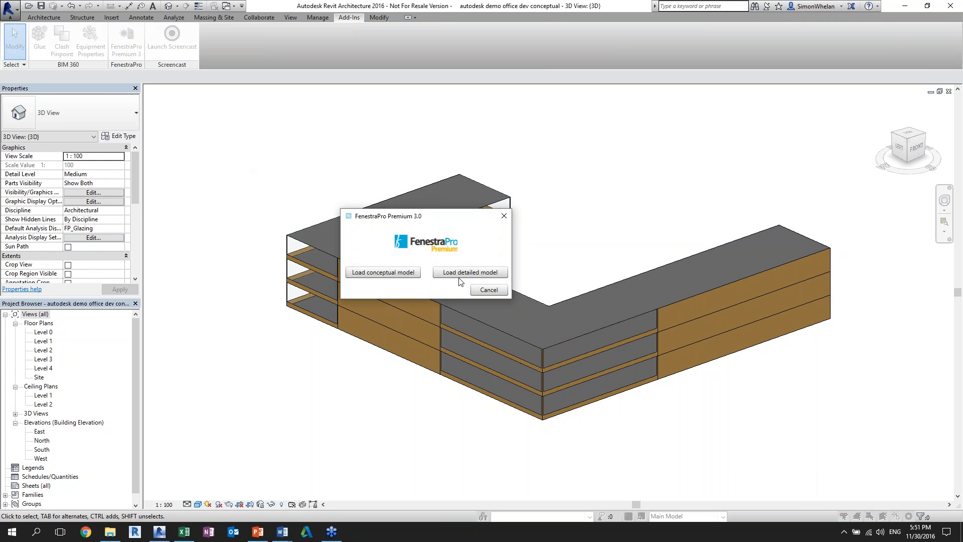
{"action": "left_click", "coordinate": [407, 276]}
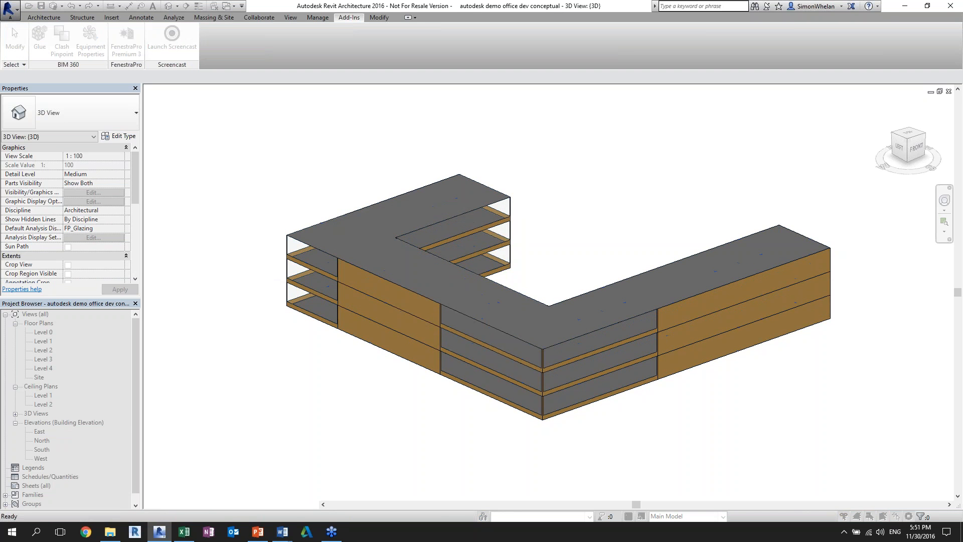
Step: Check the U-values in the Performance Manager against the ASHREA 90.1 - Lower Climate standard
{"action": "left_click", "coordinate": [253, 122]}
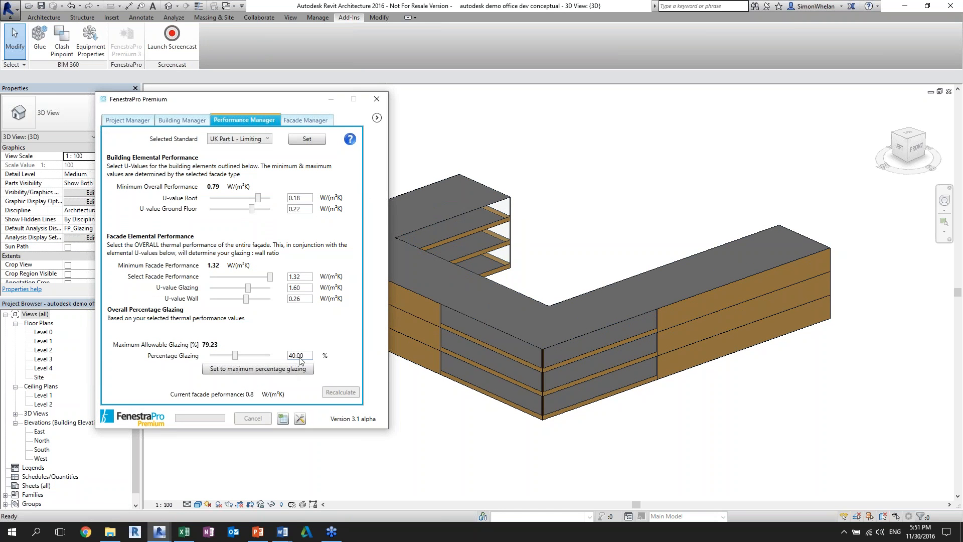
{"action": "left_click", "coordinate": [255, 137]}
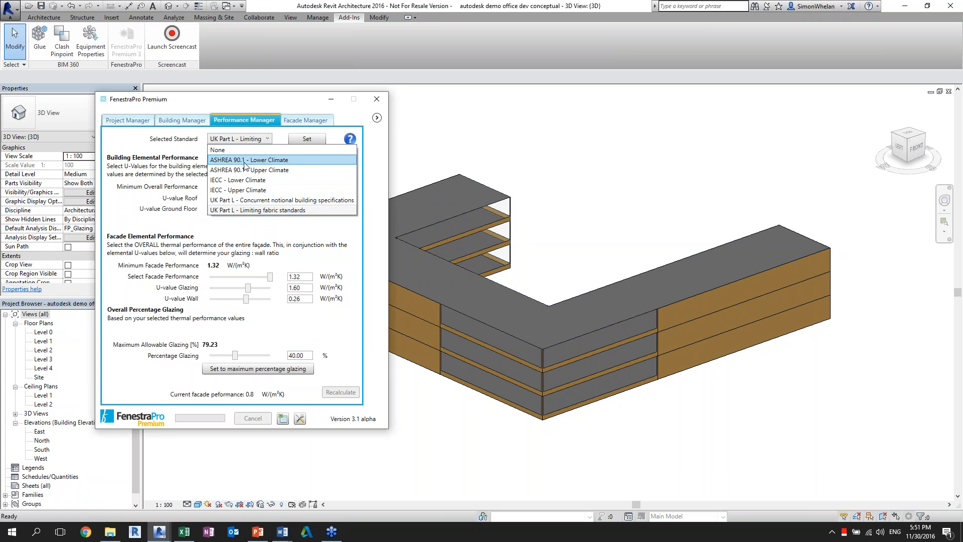
{"action": "left_click", "coordinate": [249, 159]}
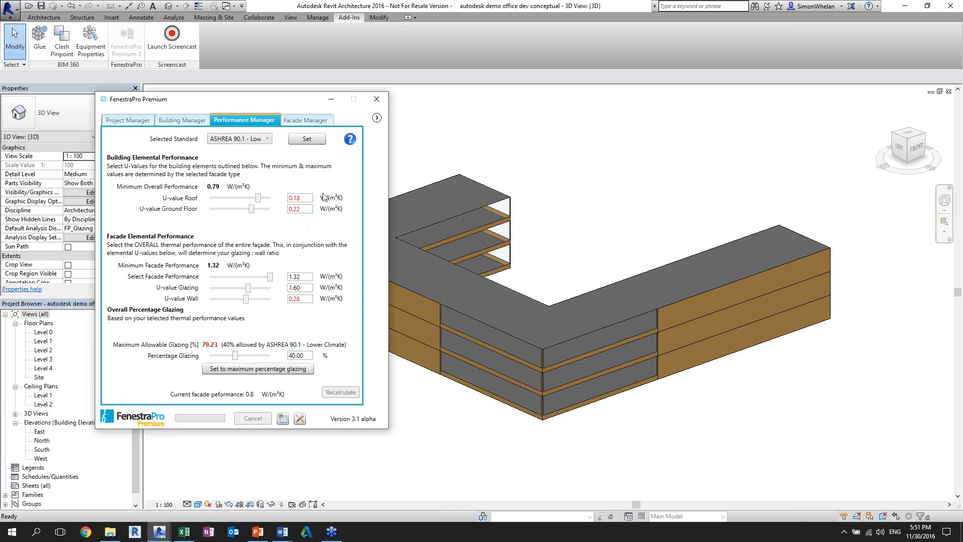
Step: Open the default facade glazing settings, detach the charts into their own window, and examine the building's glazing and solar load
{"action": "left_click", "coordinate": [307, 121]}
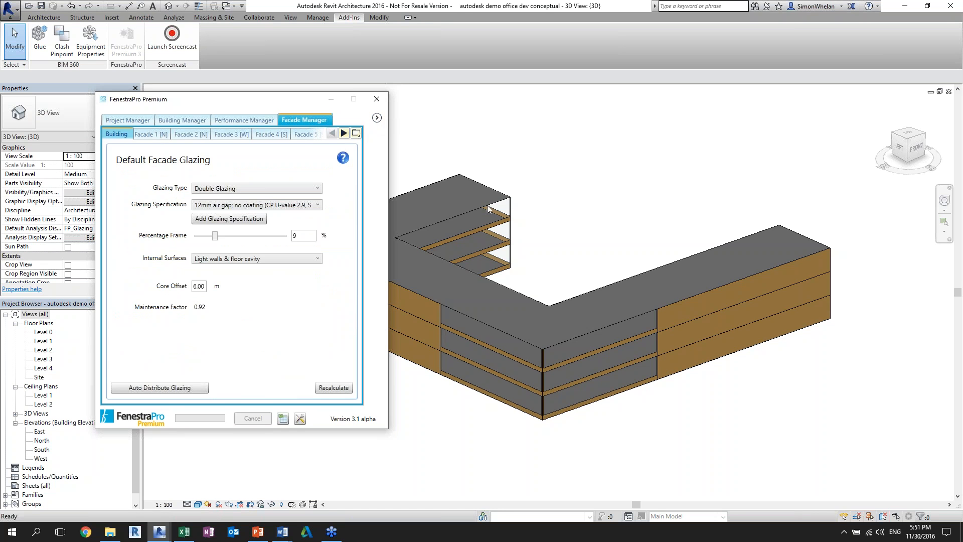
{"action": "middle_click_drag", "start_coordinate": [489, 206], "coordinate": [597, 209]}
{"action": "left_click", "coordinate": [377, 118]}
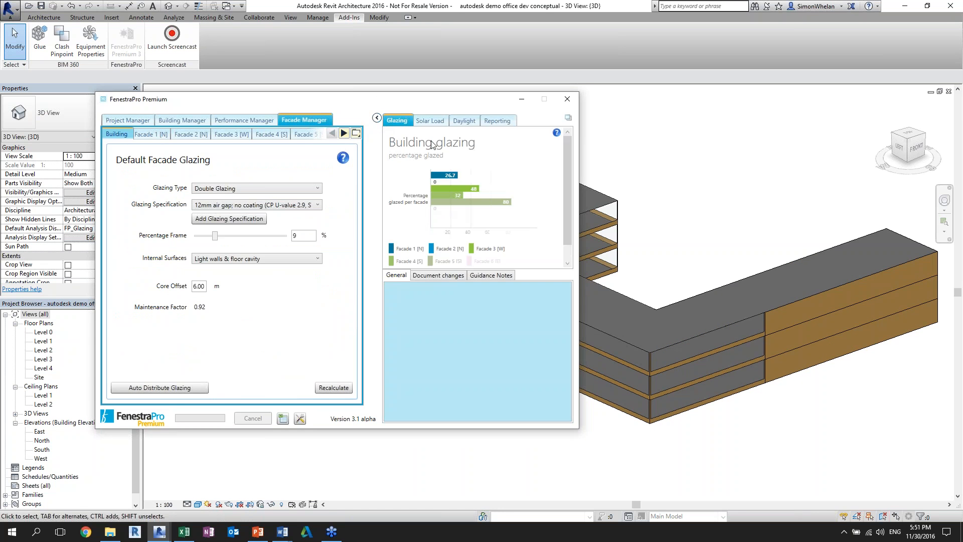
{"action": "left_click", "coordinate": [568, 118]}
{"action": "left_click_drag", "start_coordinate": [215, 115], "coordinate": [654, 84]}
{"action": "left_click", "coordinate": [377, 118]}
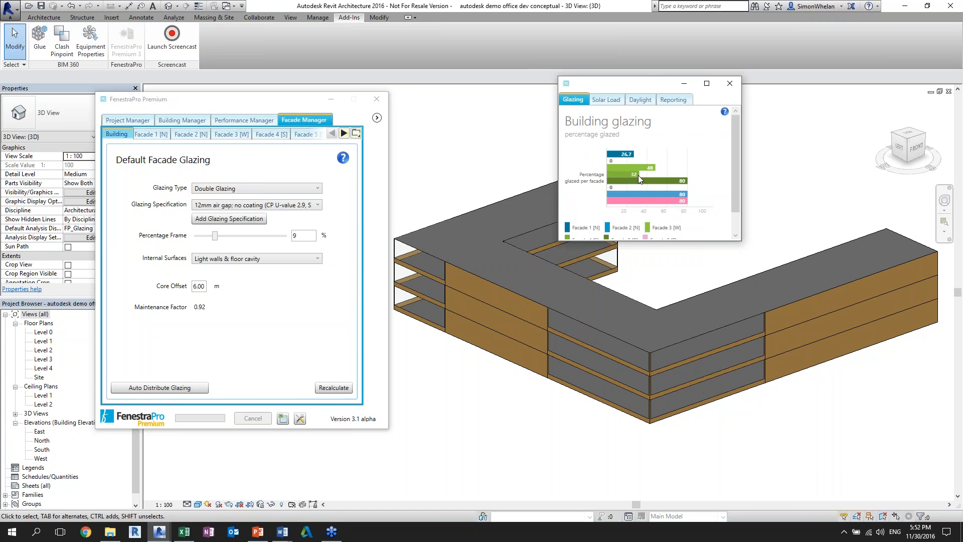
{"action": "left_click", "coordinate": [612, 102]}
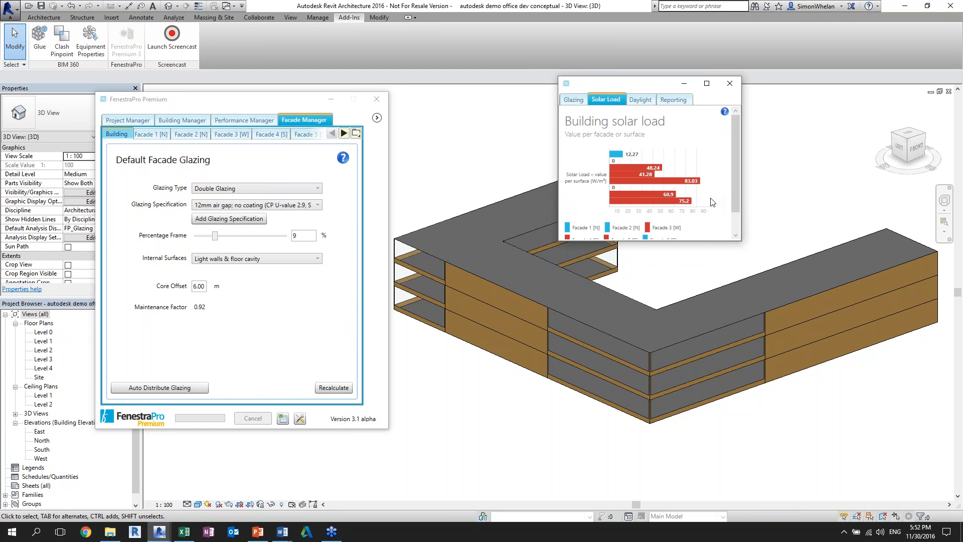
{"action": "mouse_move", "coordinate": [686, 185]}
Step: Set the default double glazing specification to 16mm argon gap; low e soft coating on glass (CP U-value 1.1, ST Value 0.62) and recalculate
{"action": "left_click", "coordinate": [272, 191]}
{"action": "left_click", "coordinate": [272, 191]}
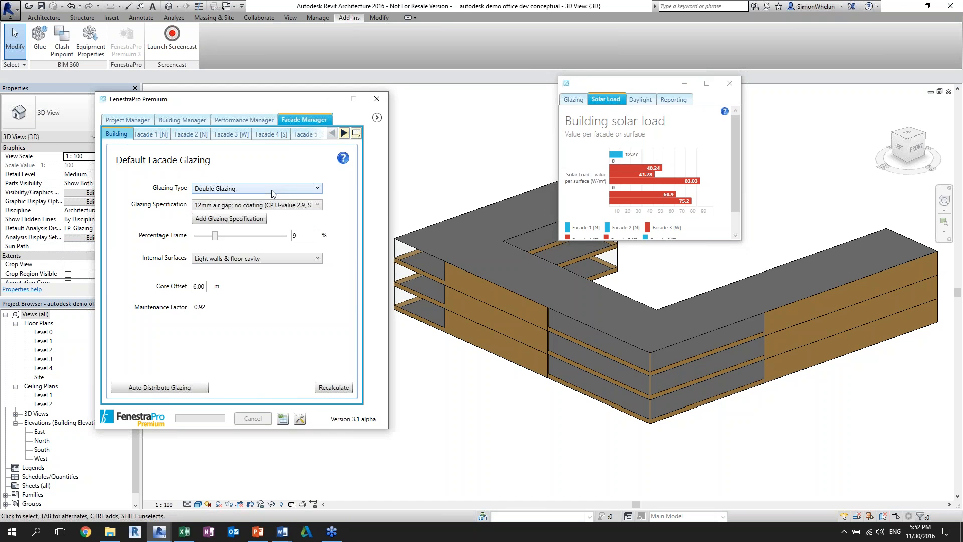
{"action": "left_click", "coordinate": [272, 205]}
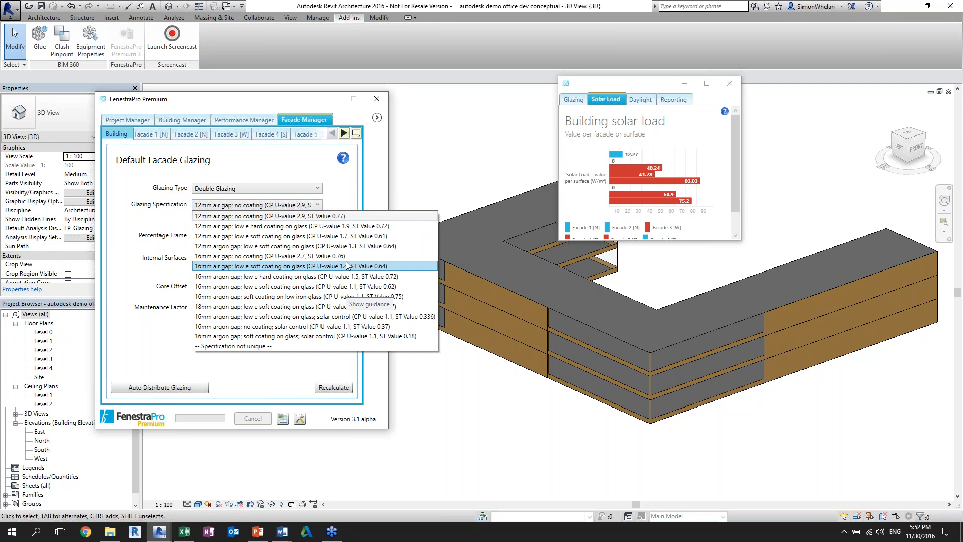
{"action": "left_click", "coordinate": [345, 287]}
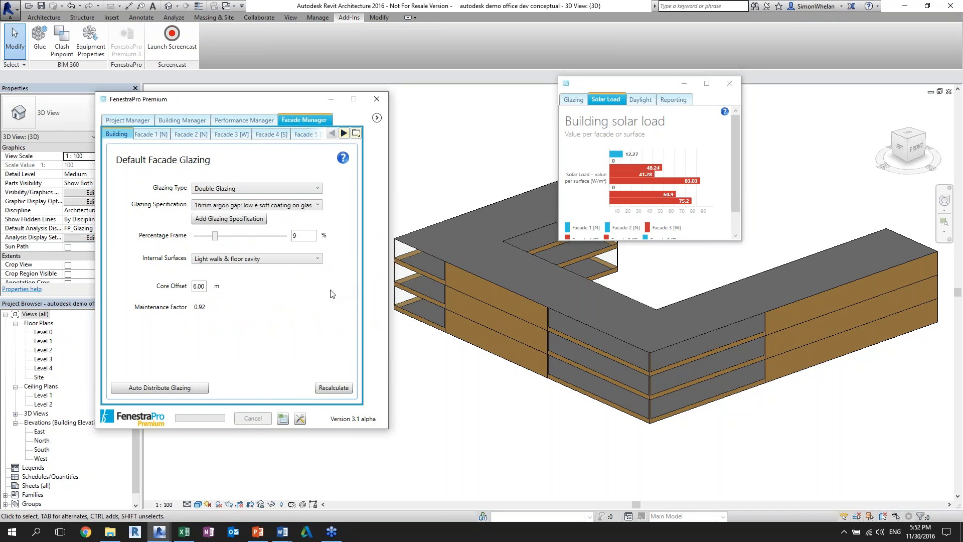
{"action": "left_click", "coordinate": [334, 387]}
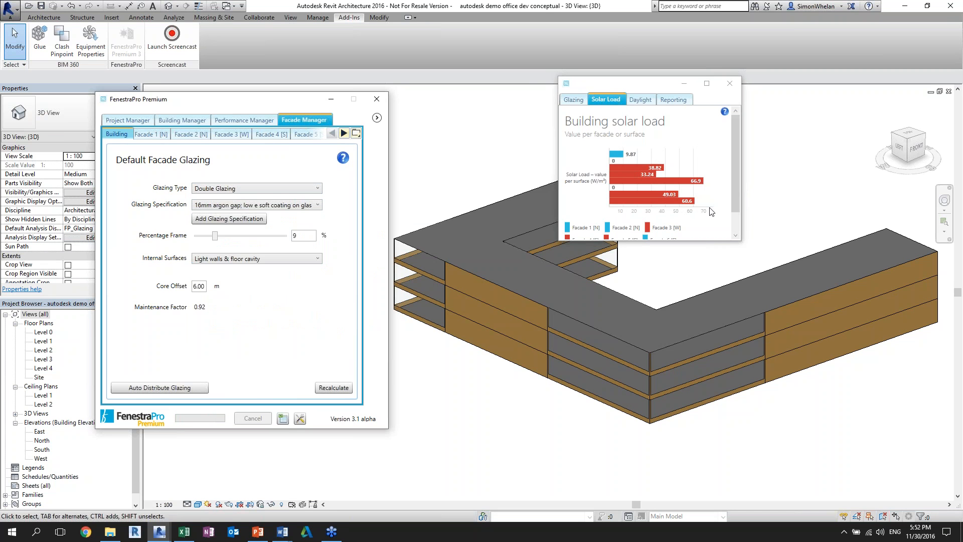
Step: Examine the building's daylighting and solar load per facade with the new glazing specification
{"action": "left_click", "coordinate": [641, 100]}
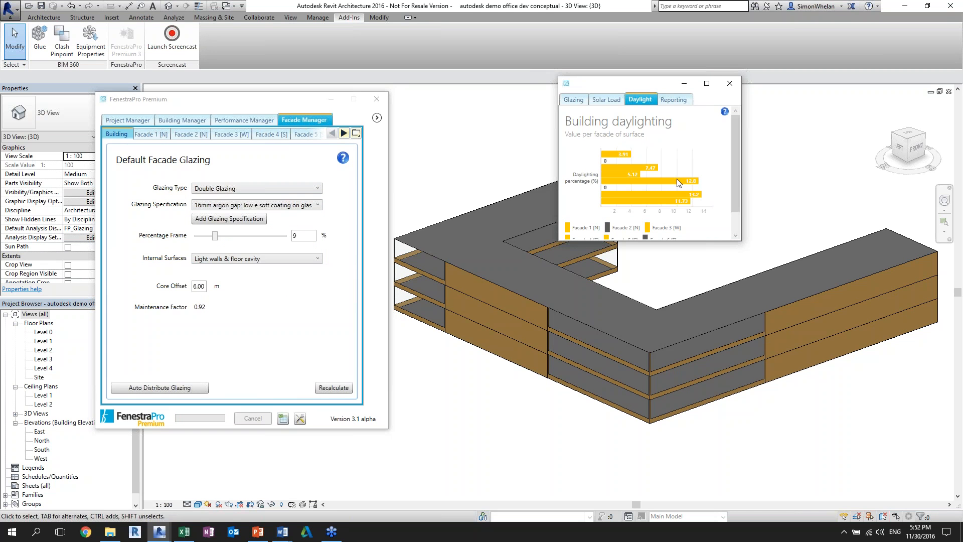
{"action": "left_click", "coordinate": [613, 100]}
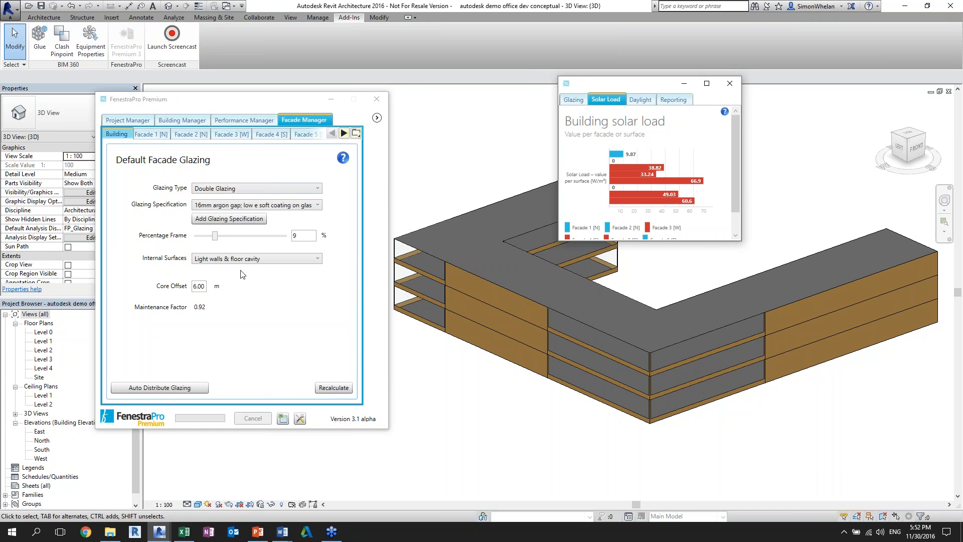
Step: Examine the west-facing Facade 3, the solar load of its Surfaces 3, 4 and 5, and its shading and fritting options
{"action": "left_click", "coordinate": [236, 134]}
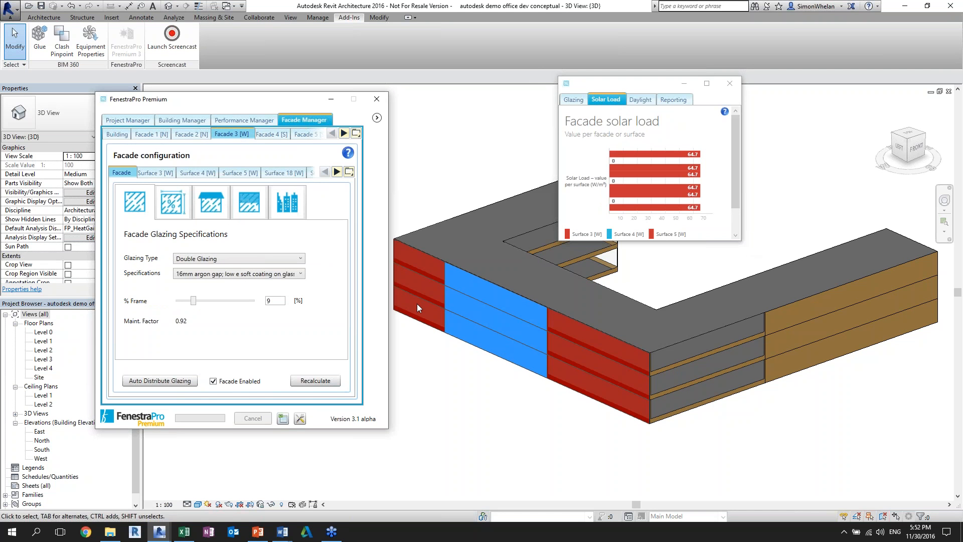
{"action": "middle_click_drag", "start_coordinate": [547, 412], "coordinate": [575, 419]}
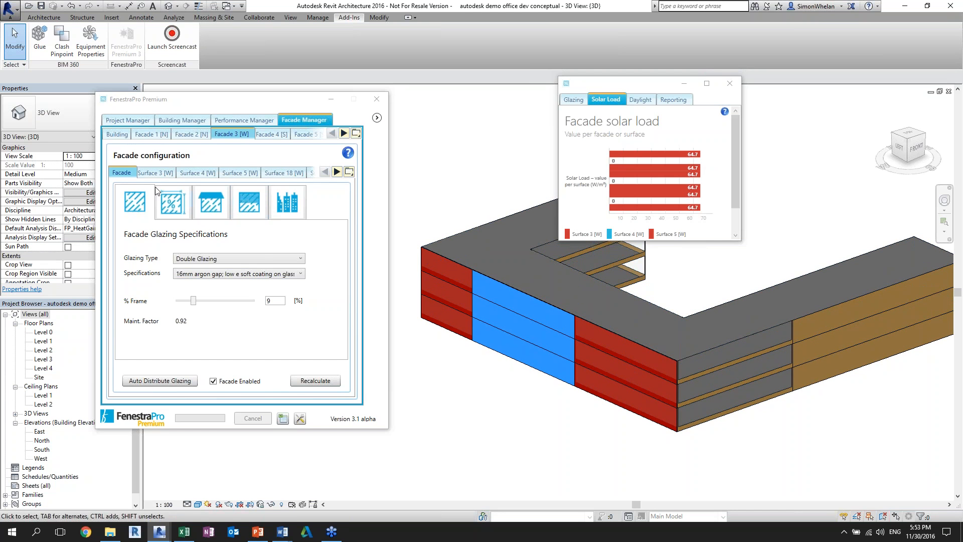
{"action": "left_click", "coordinate": [158, 174]}
{"action": "left_click", "coordinate": [190, 175]}
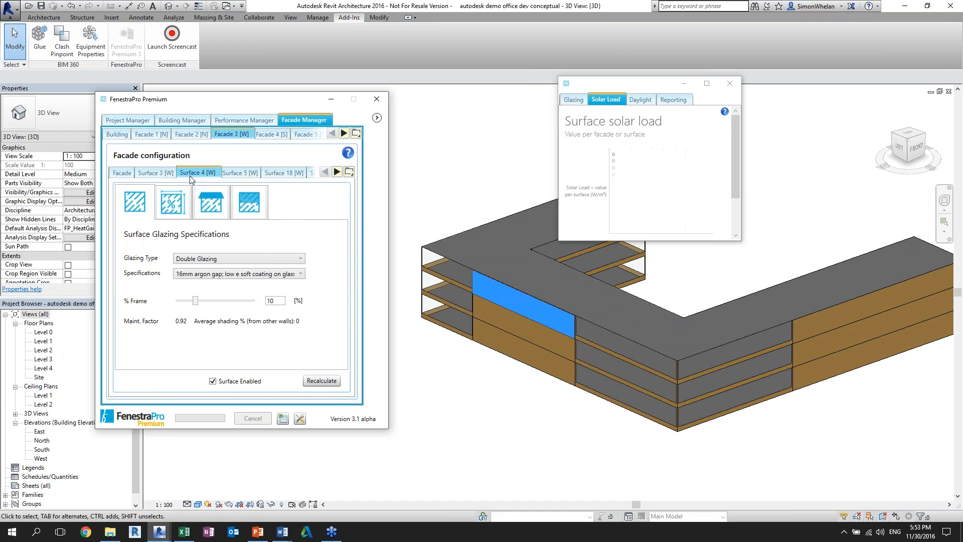
{"action": "left_click", "coordinate": [246, 172]}
{"action": "left_click", "coordinate": [123, 173]}
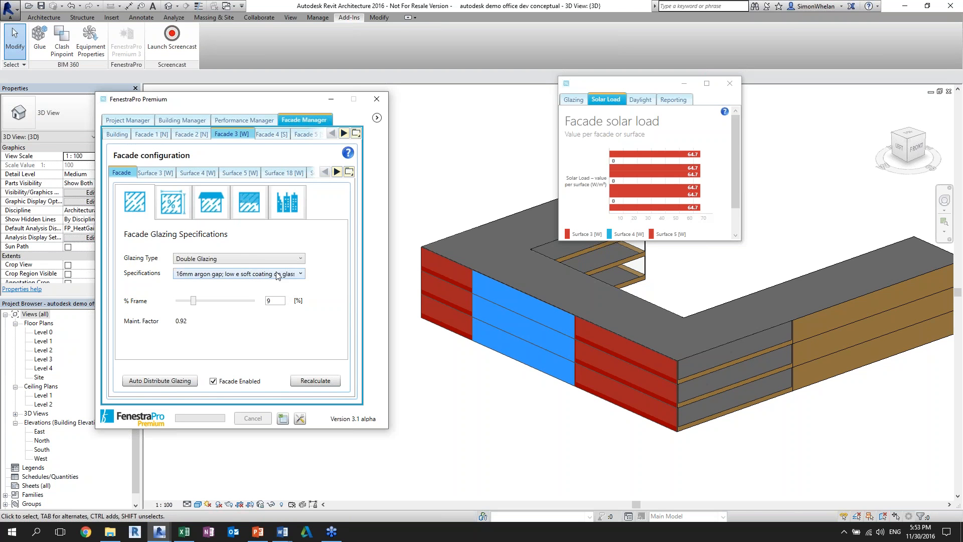
{"action": "left_click", "coordinate": [218, 215]}
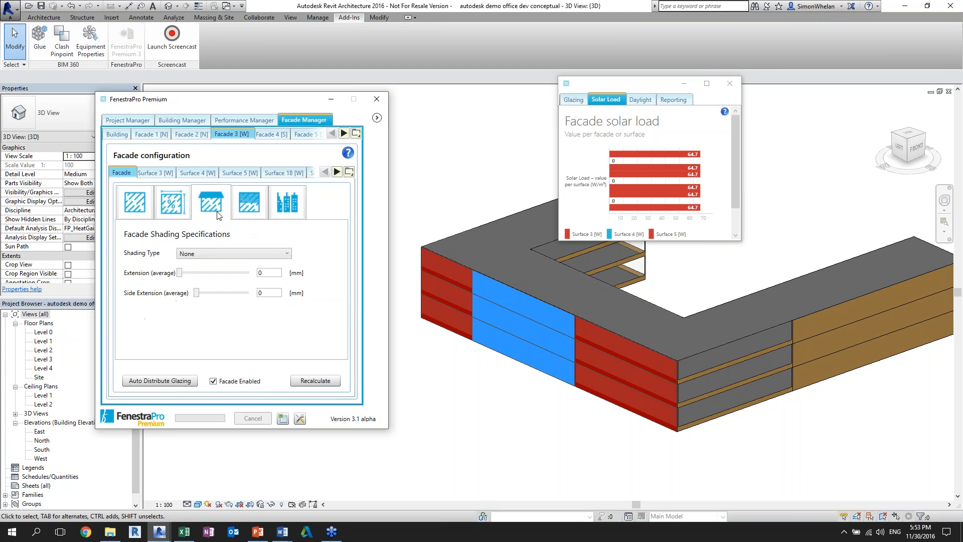
{"action": "left_click", "coordinate": [251, 217]}
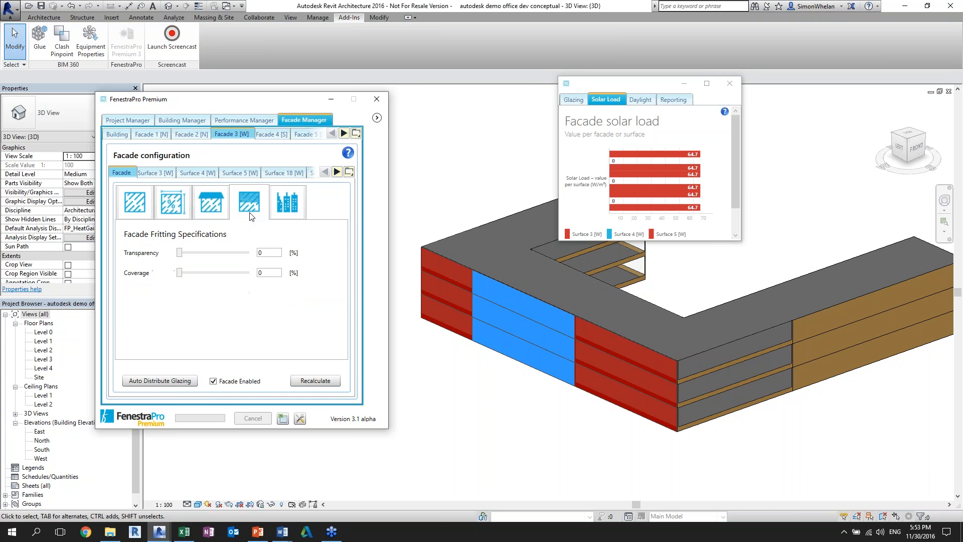
Step: Set Facade 3 [W] to Triple Glazing, 16mm argon gap; low e soft coating on 2 Panes (CP U-value 0.6), recalculate, and check daylighting
{"action": "left_click", "coordinate": [134, 211]}
{"action": "left_click", "coordinate": [279, 274]}
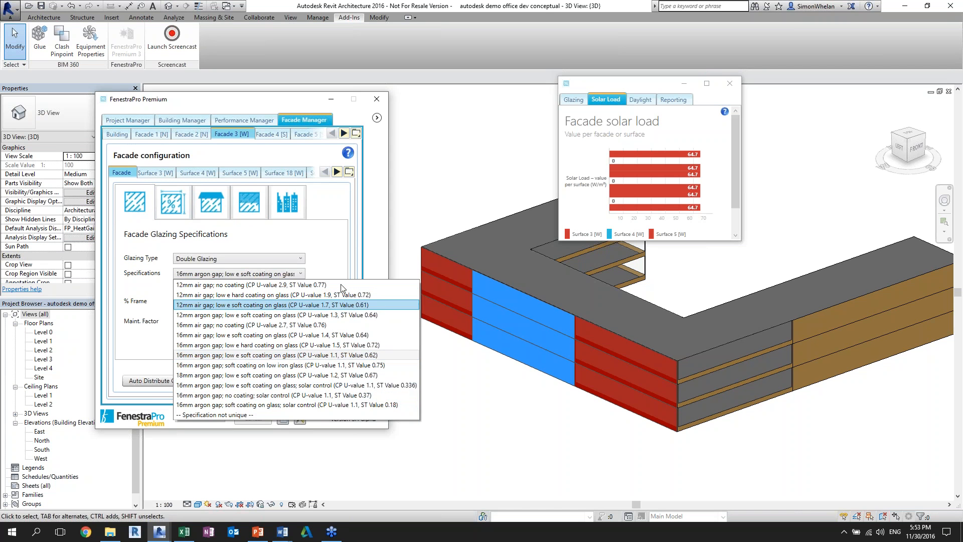
{"action": "left_click", "coordinate": [256, 259]}
{"action": "left_click", "coordinate": [224, 290]}
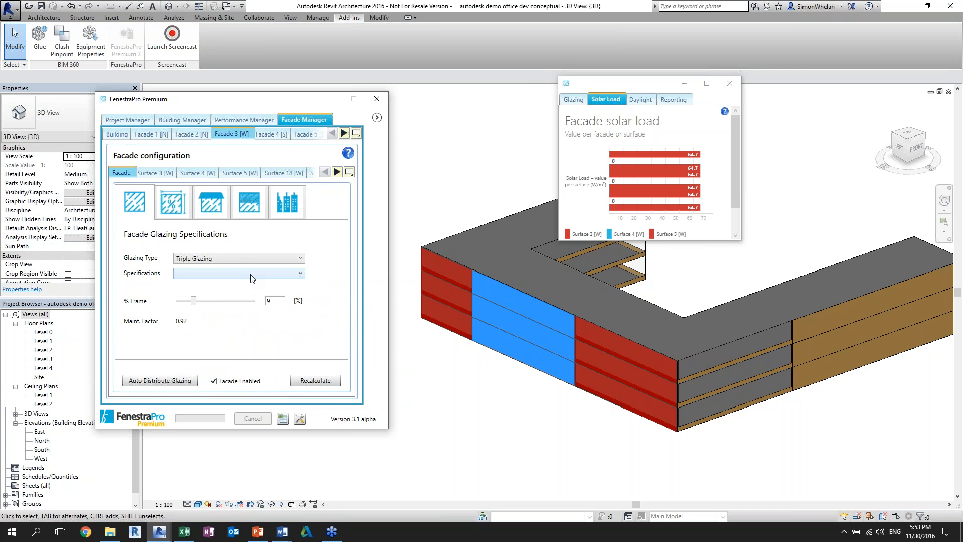
{"action": "left_click", "coordinate": [252, 274]}
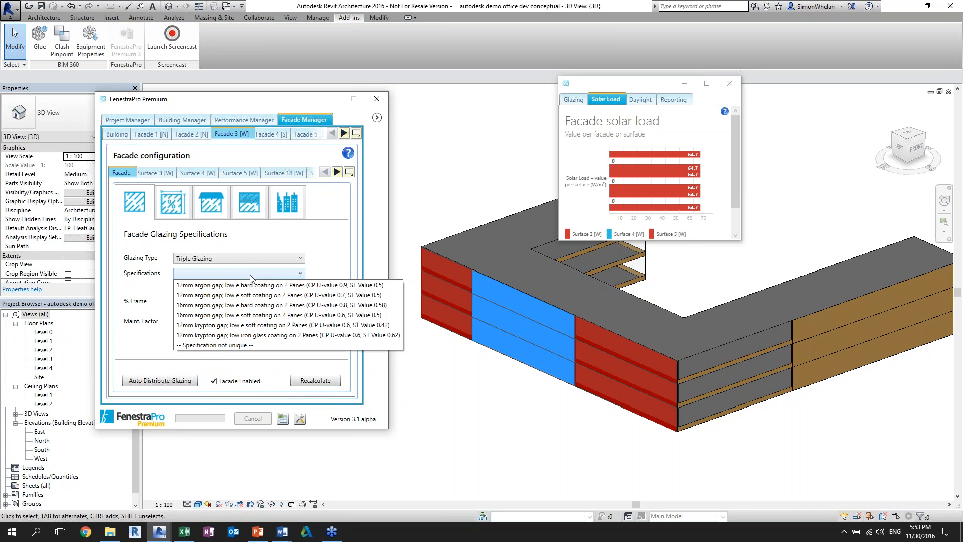
{"action": "left_click", "coordinate": [303, 315]}
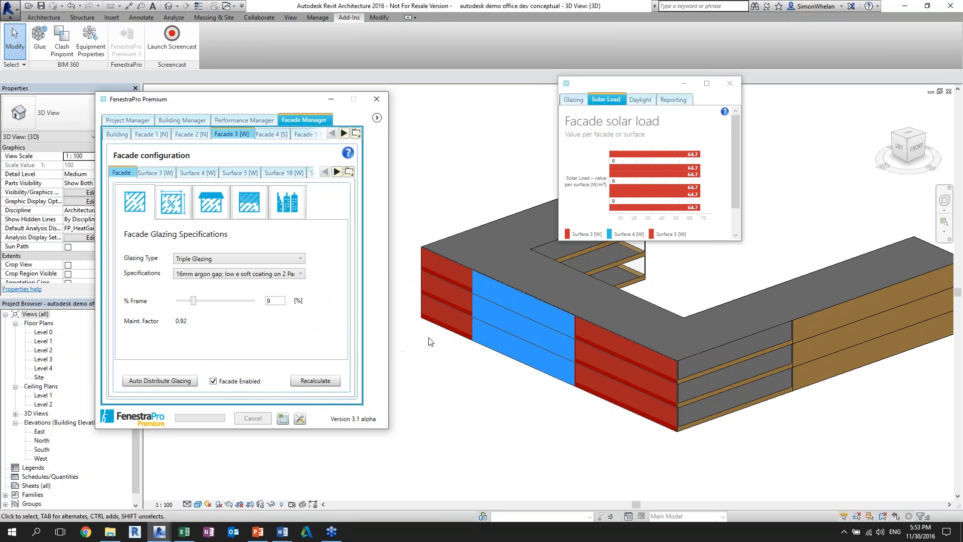
{"action": "left_click", "coordinate": [329, 381]}
{"action": "left_click", "coordinate": [636, 100]}
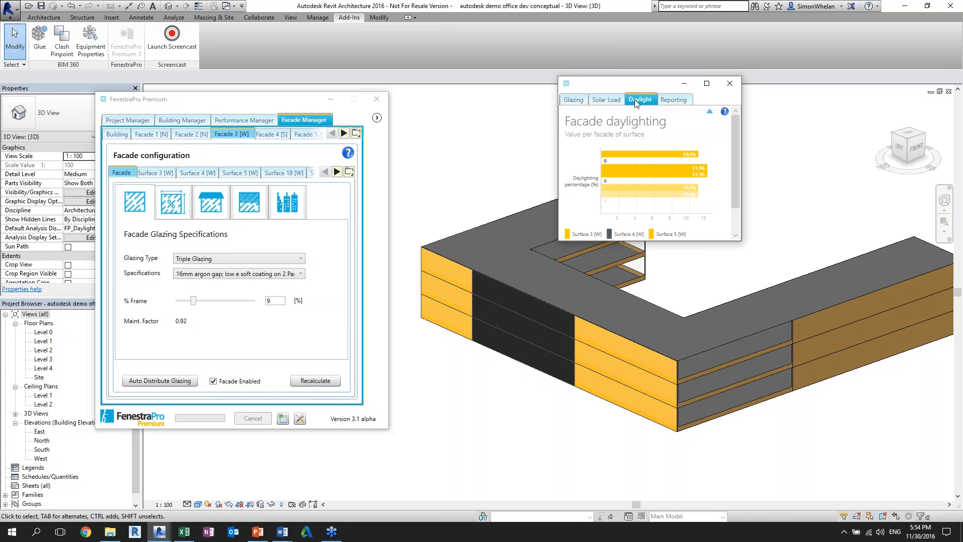
{"action": "left_click", "coordinate": [607, 100]}
Step: Add Horizontal Canopy shading to Facade 3 [W] with an average extension of 1535 mm and update its solar load
{"action": "left_click", "coordinate": [218, 208]}
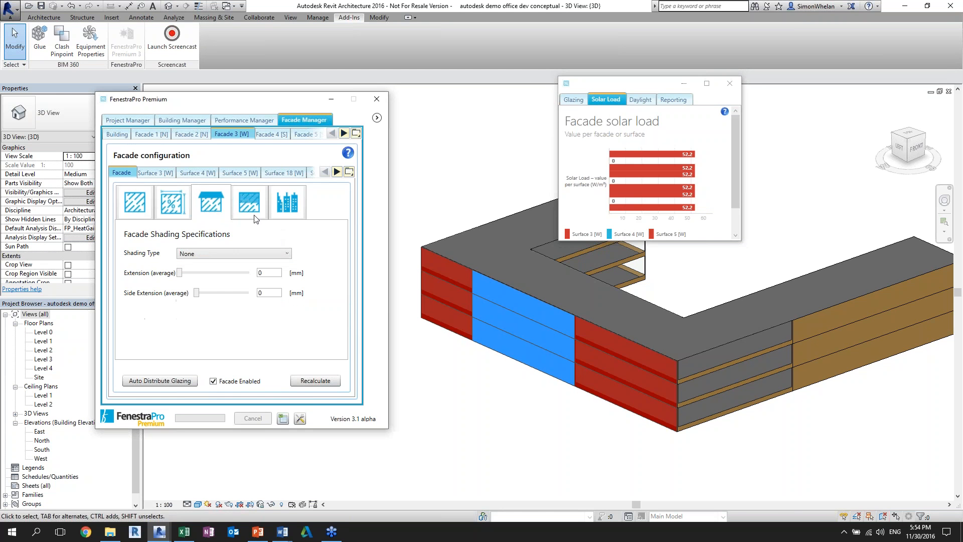
{"action": "scroll", "coordinate": [569, 370], "scroll_direction": "up", "scroll_amount": 4}
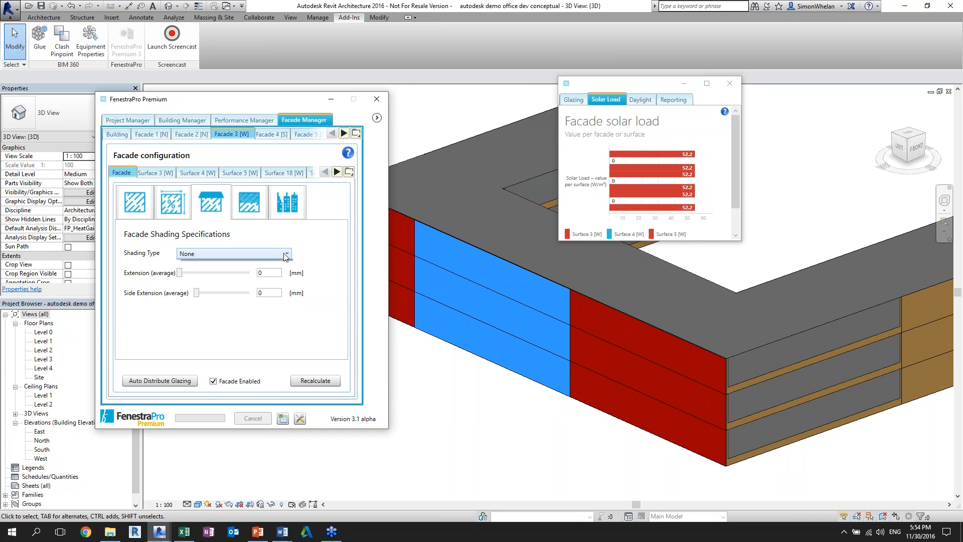
{"action": "left_click", "coordinate": [234, 253]}
{"action": "left_click", "coordinate": [237, 271]}
{"action": "scroll", "coordinate": [675, 408], "scroll_direction": "up", "scroll_amount": 1}
{"action": "scroll", "coordinate": [675, 403], "scroll_direction": "up", "scroll_amount": 1}
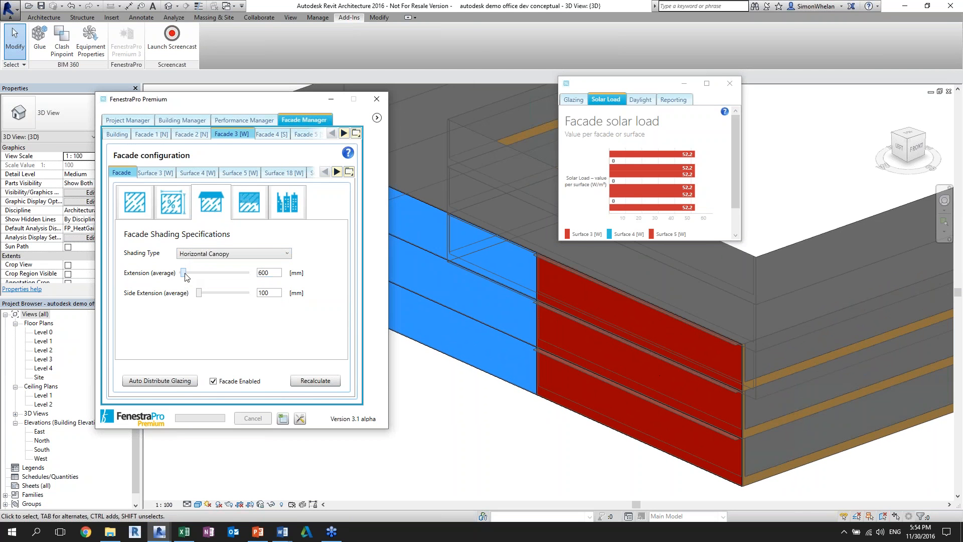
{"action": "left_click_drag", "start_coordinate": [185, 274], "coordinate": [191, 274]}
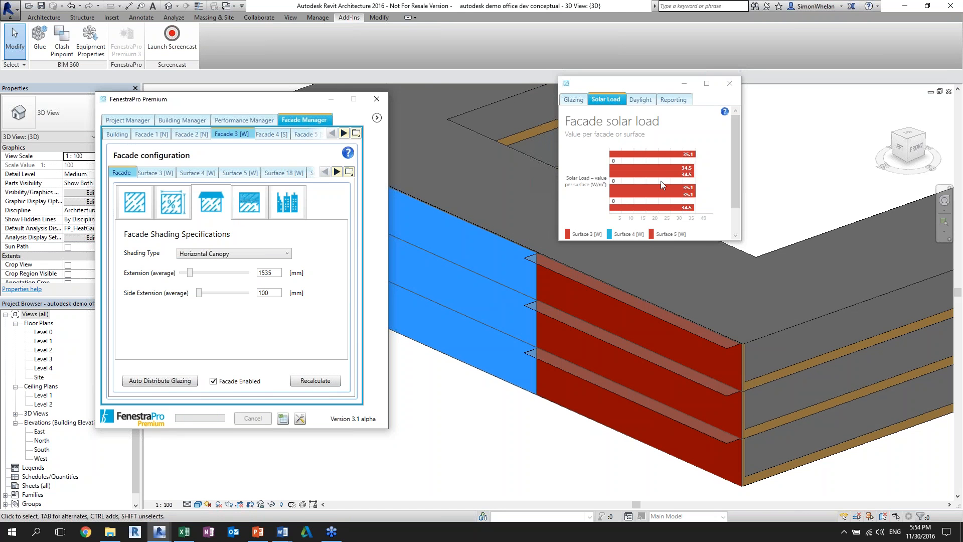
Step: Set the fritting of Facade 3 [W] to 25% transparency and 50% coverage, and recalculate
{"action": "left_click", "coordinate": [258, 201]}
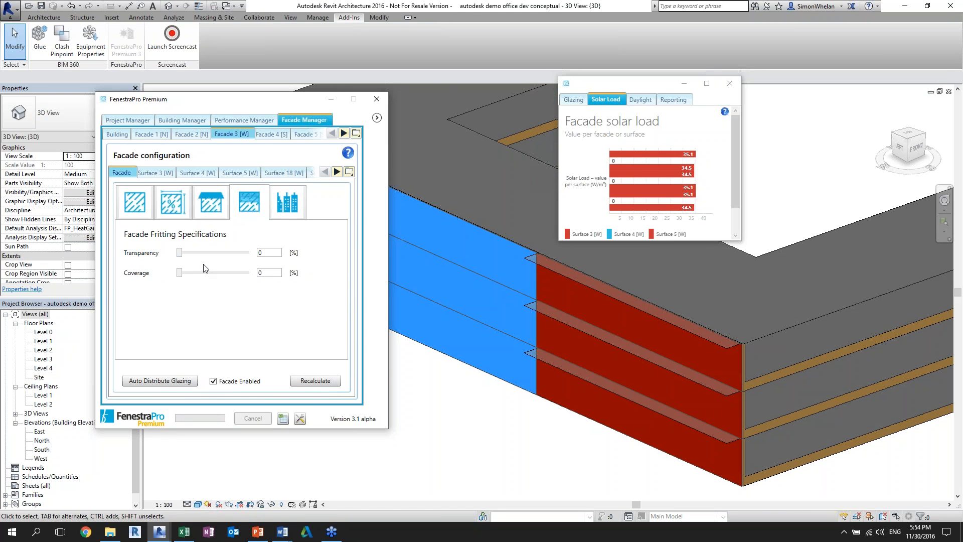
{"action": "left_click_drag", "start_coordinate": [181, 253], "coordinate": [214, 277]}
{"action": "left_click", "coordinate": [335, 380]}
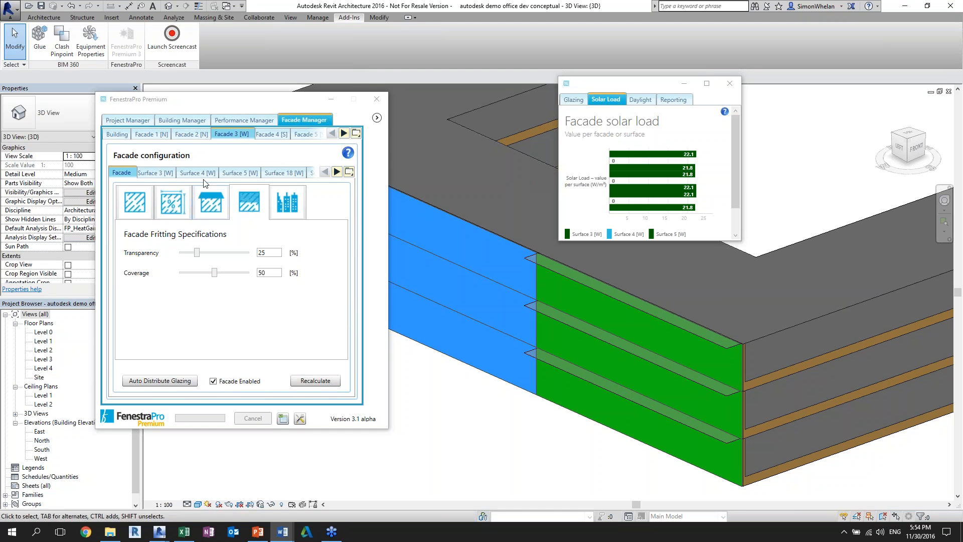
Step: Examine the solar load of individual surfaces on Facade 3 [W], going from Surface 18 through to Surface 31
{"action": "left_click", "coordinate": [282, 173]}
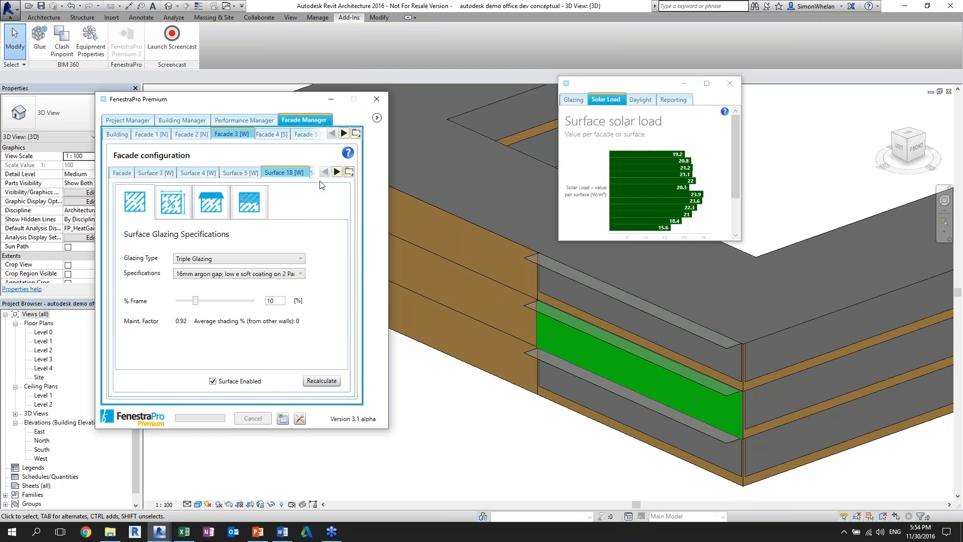
{"action": "left_click", "coordinate": [336, 174]}
{"action": "left_click", "coordinate": [337, 174]}
{"action": "left_click", "coordinate": [337, 174]}
{"action": "left_click", "coordinate": [260, 174]}
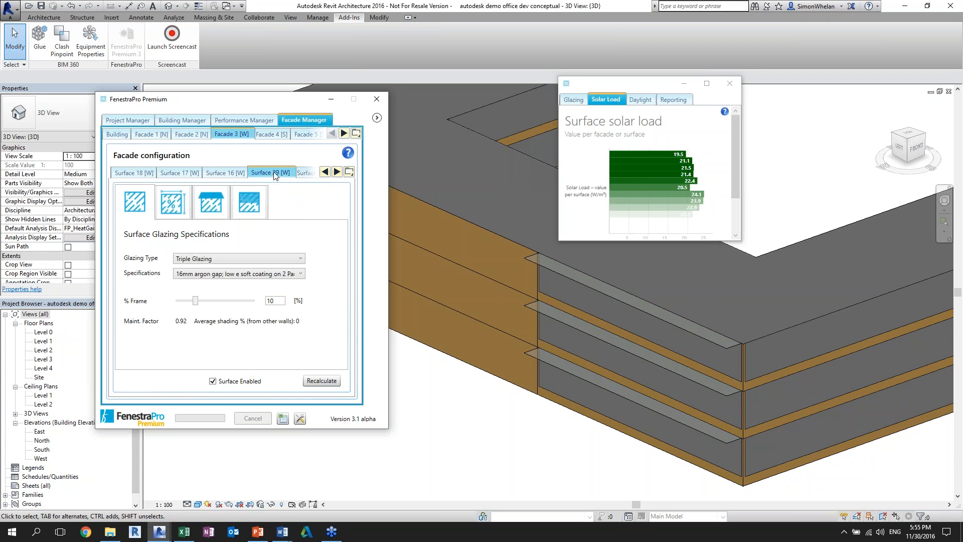
{"action": "left_click", "coordinate": [312, 176]}
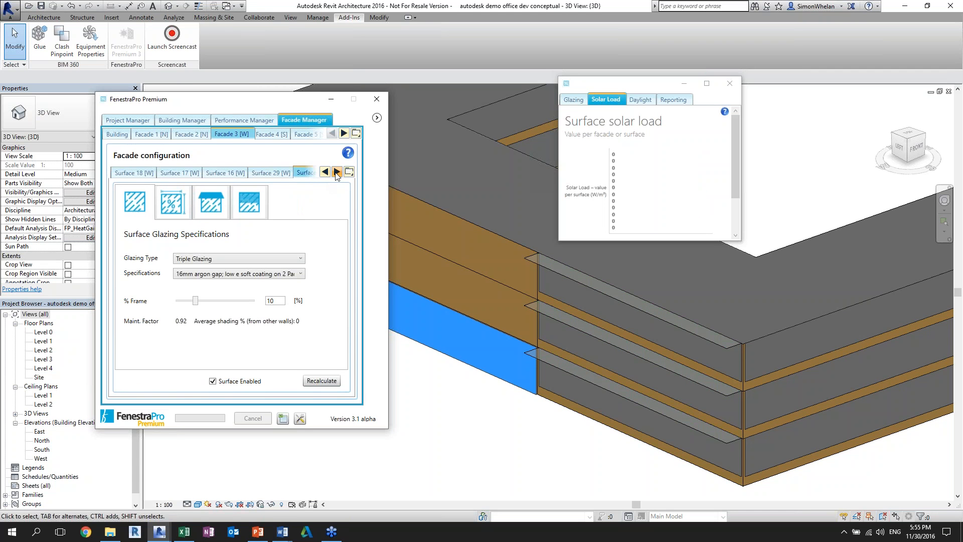
{"action": "left_click", "coordinate": [337, 172]}
{"action": "left_click", "coordinate": [295, 173]}
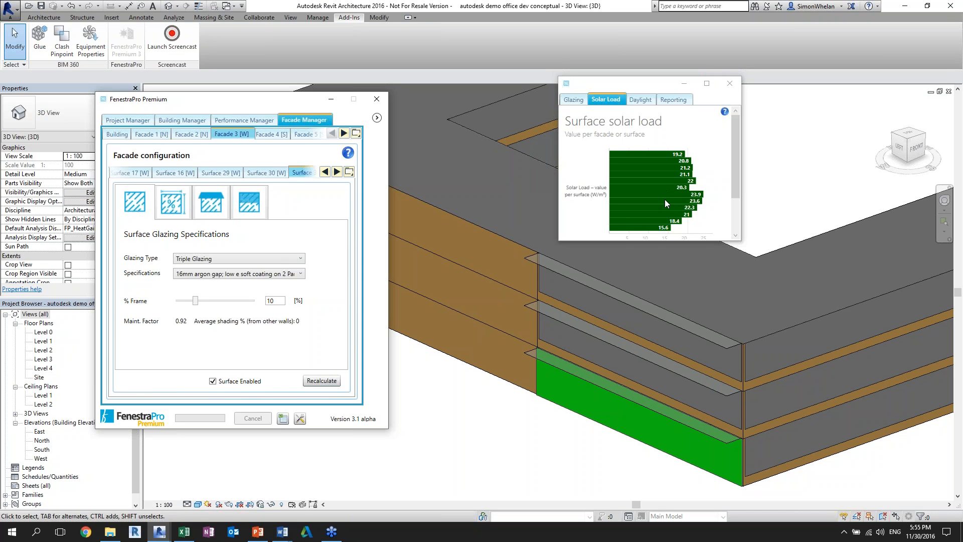
{"action": "mouse_move", "coordinate": [661, 224]}
Step: Return to the overall configuration of Facade 3 [W] and disable the facade
{"action": "left_click", "coordinate": [349, 172]}
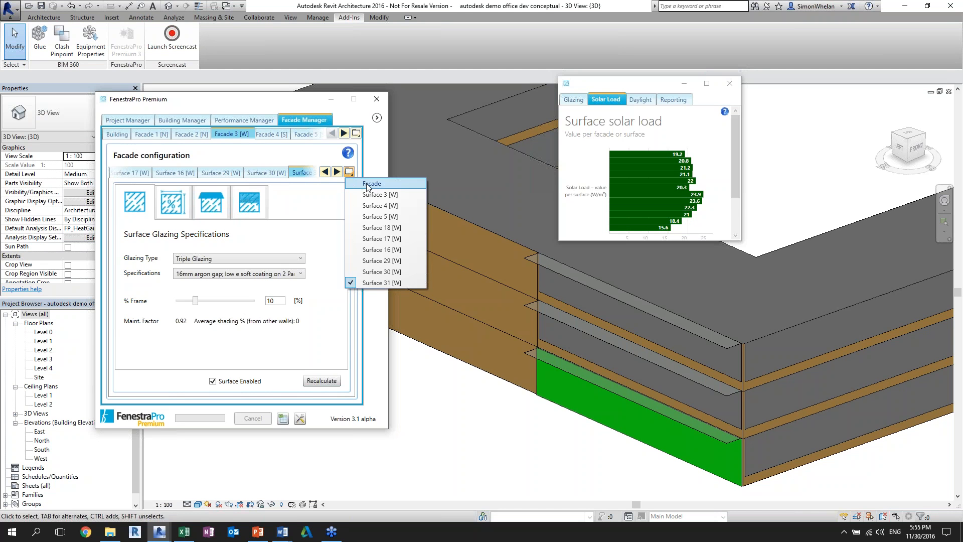
{"action": "left_click", "coordinate": [370, 184]}
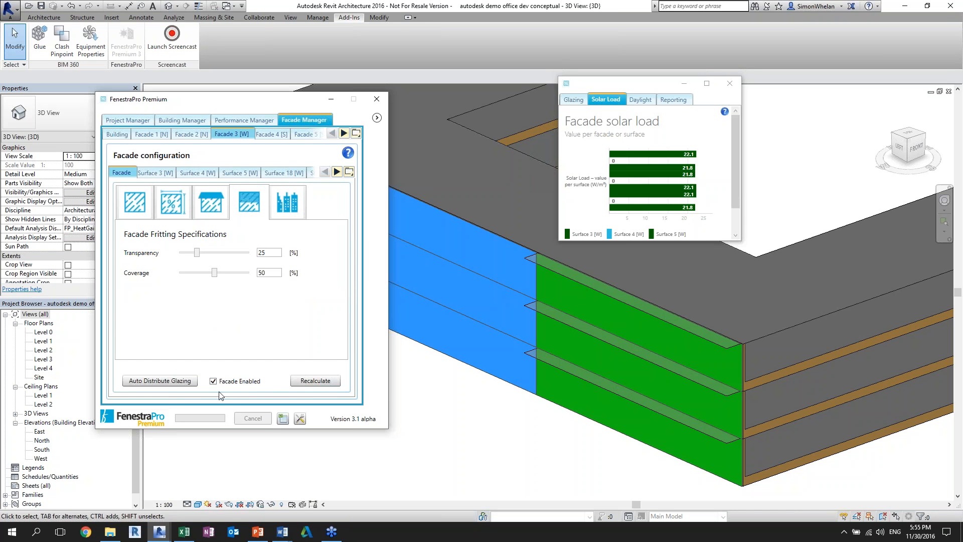
{"action": "left_click", "coordinate": [213, 381]}
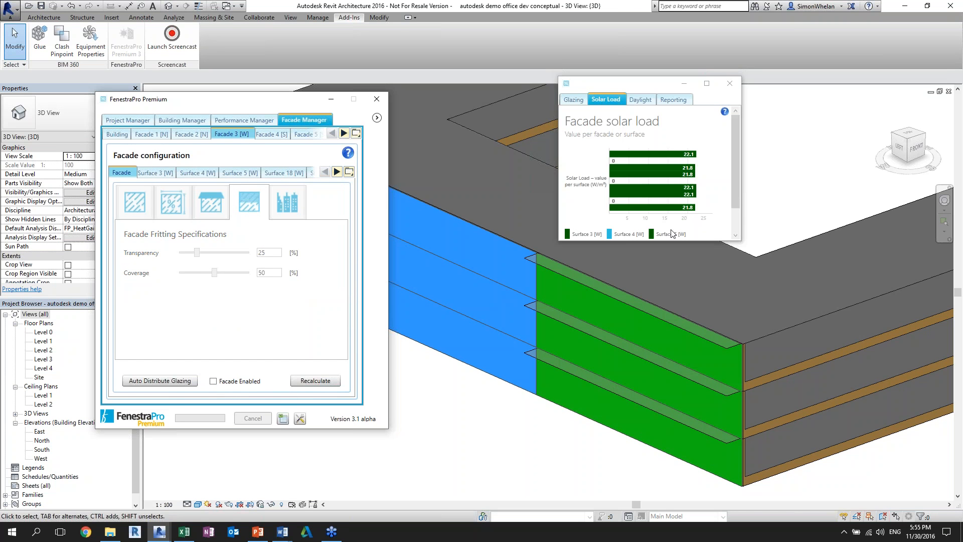
{"action": "scroll", "coordinate": [457, 455], "scroll_direction": "down", "scroll_amount": 3}
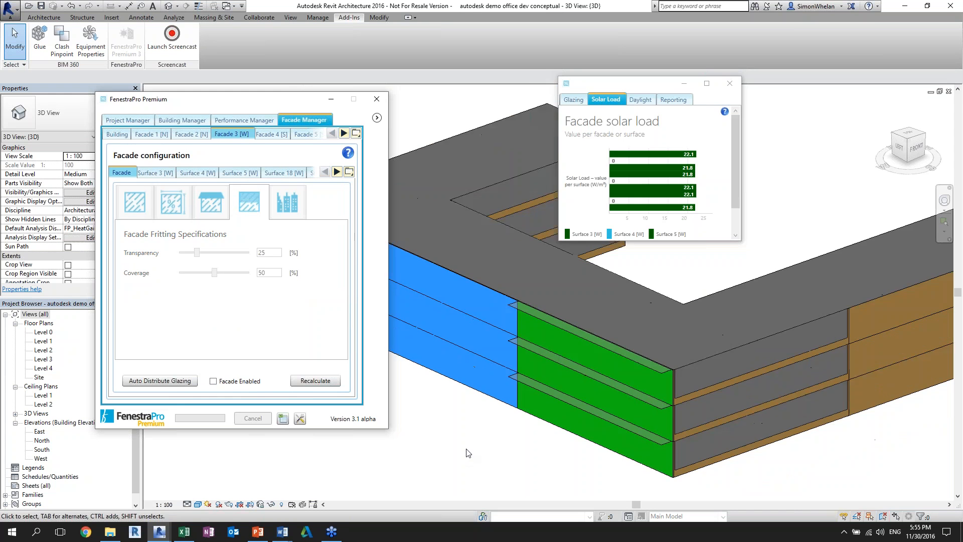
Step: Disable the south-facing Facade 4 and Facade 5, and return to the building's default glazing settings
{"action": "left_click", "coordinate": [148, 133]}
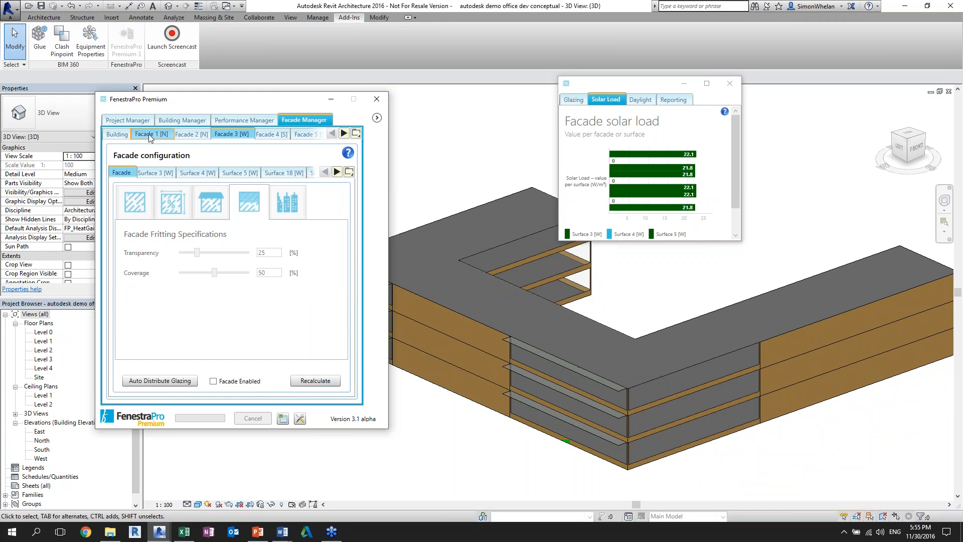
{"action": "left_click", "coordinate": [285, 134]}
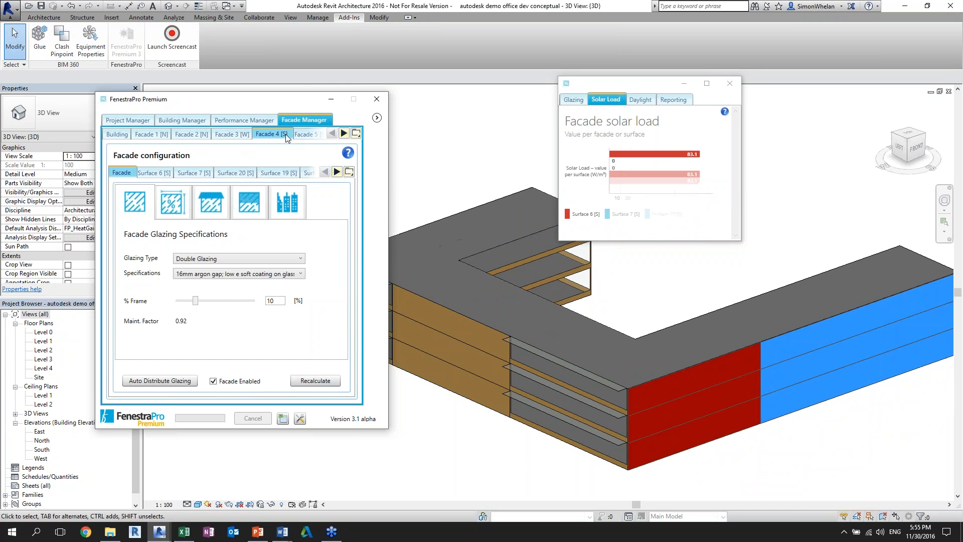
{"action": "left_click", "coordinate": [213, 381]}
{"action": "left_click", "coordinate": [307, 133]}
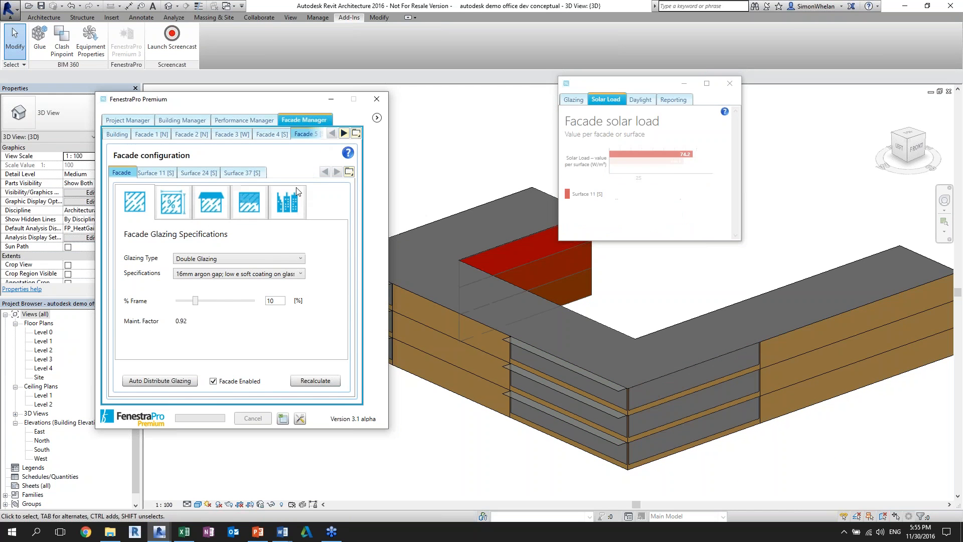
{"action": "left_click", "coordinate": [223, 382]}
{"action": "left_click", "coordinate": [223, 382]}
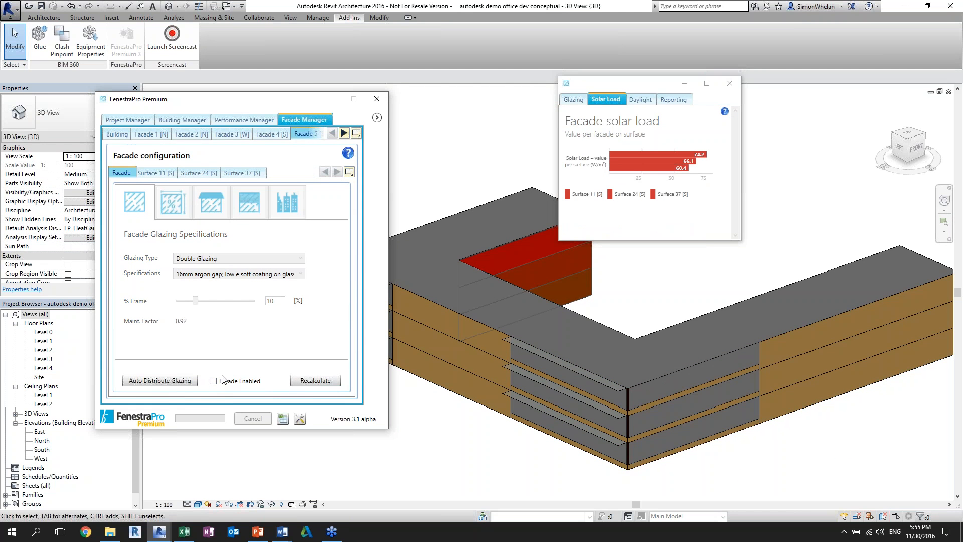
{"action": "left_click", "coordinate": [117, 134]}
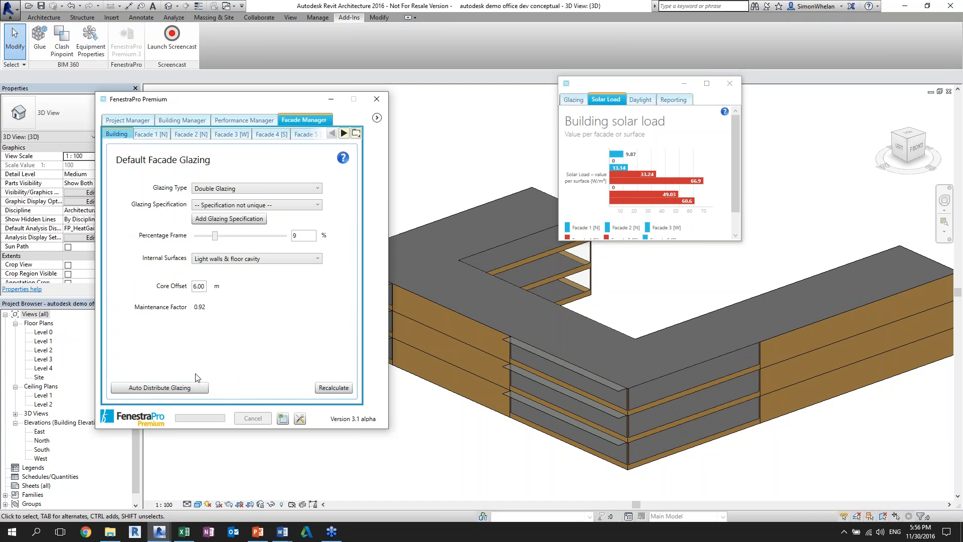
Step: Close the detached charts and FenestraPro, and switch to the 3D view of the autodesk demo office dev model
{"action": "key", "text": "alt+Tab"}
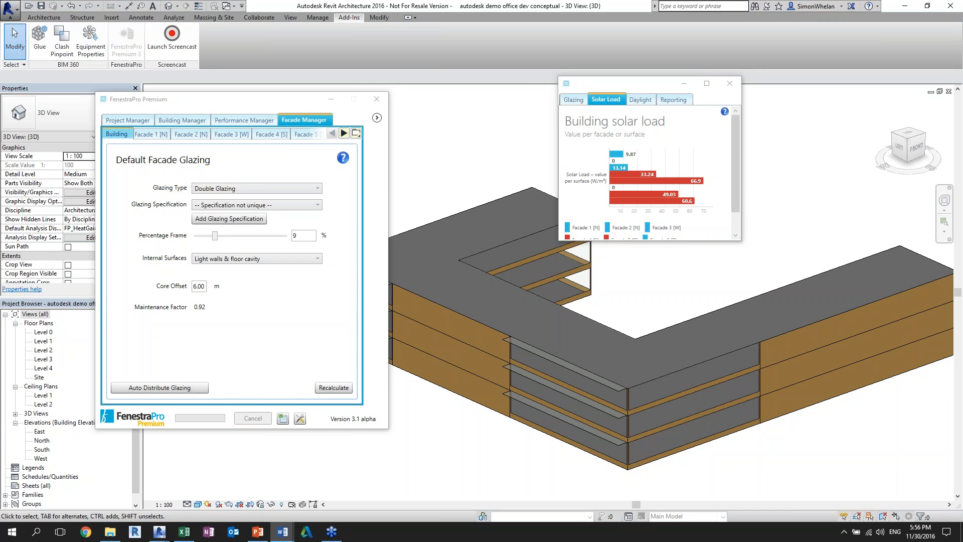
{"action": "left_click", "coordinate": [730, 84]}
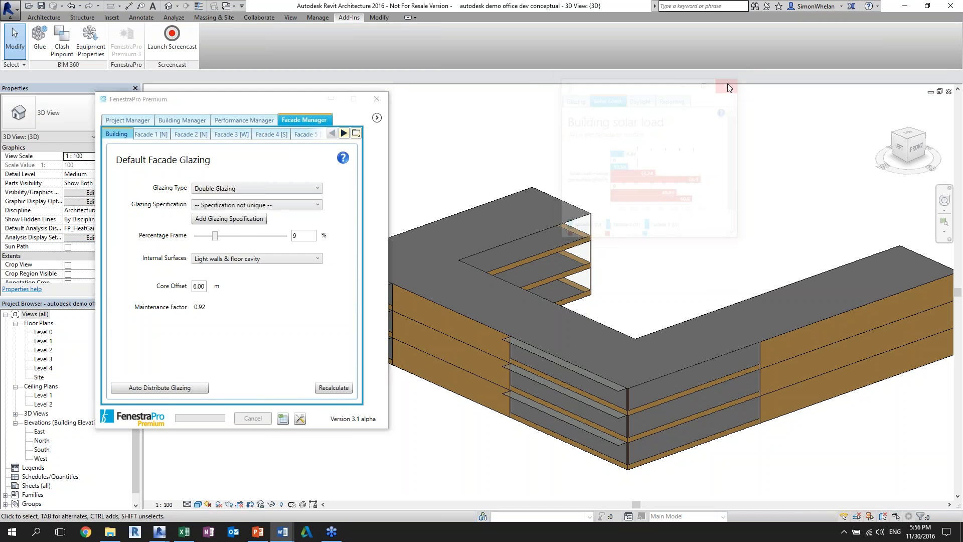
{"action": "left_click", "coordinate": [377, 99]}
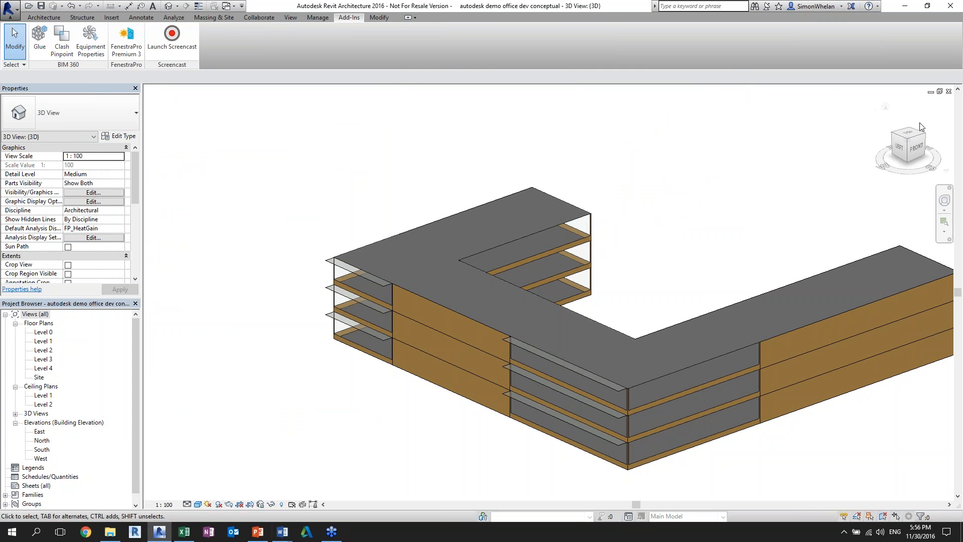
{"action": "left_click", "coordinate": [931, 91]}
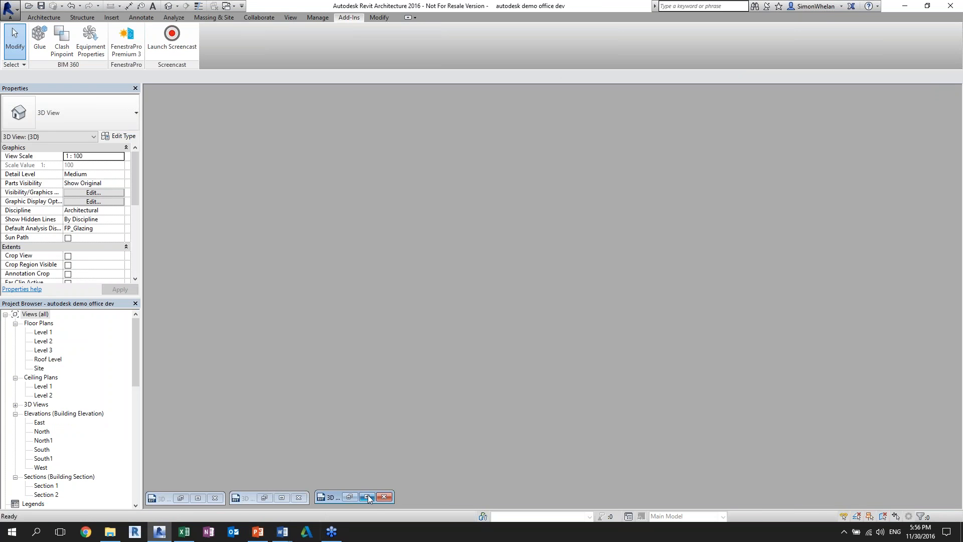
{"action": "left_click", "coordinate": [368, 498]}
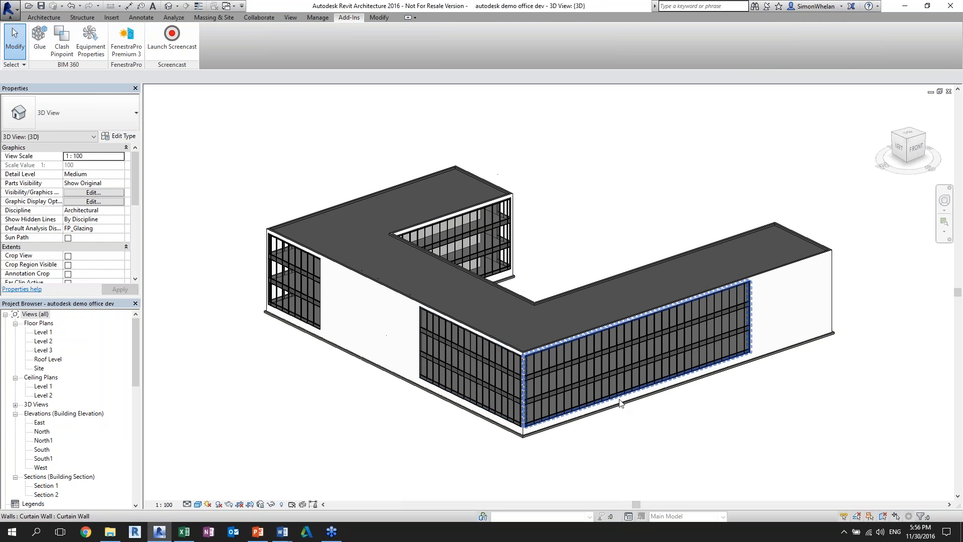
Step: Launch FenestraPro Premium 3 on the office building model and let it load the energy model
{"action": "scroll", "coordinate": [620, 403], "scroll_direction": "up", "scroll_amount": 2}
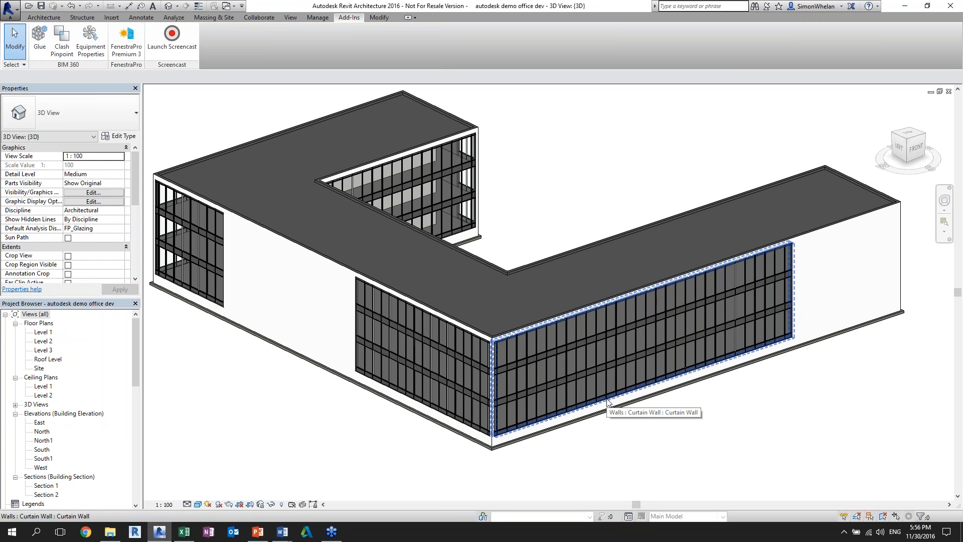
{"action": "left_click", "coordinate": [115, 40]}
{"action": "left_click", "coordinate": [523, 326]}
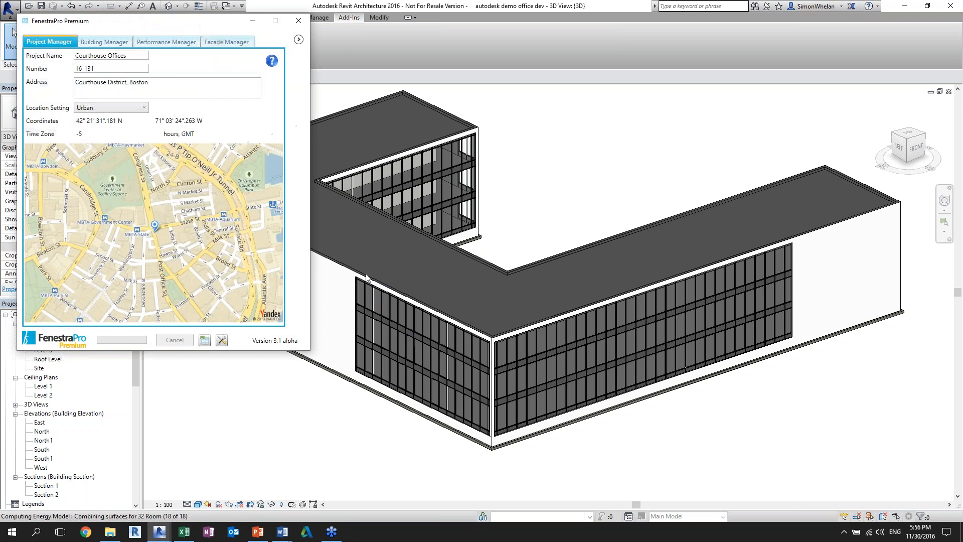
Step: Review the building's site and occupancy settings, its performance U-values under UK Part L - Limiting, and its overall facade results
{"action": "left_click", "coordinate": [227, 43]}
{"action": "left_click", "coordinate": [119, 45]}
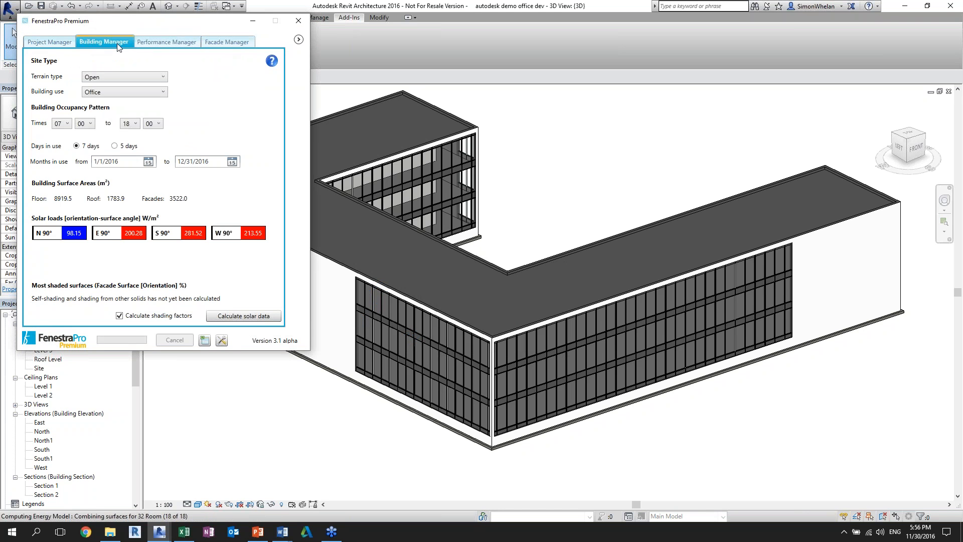
{"action": "left_click", "coordinate": [181, 45]}
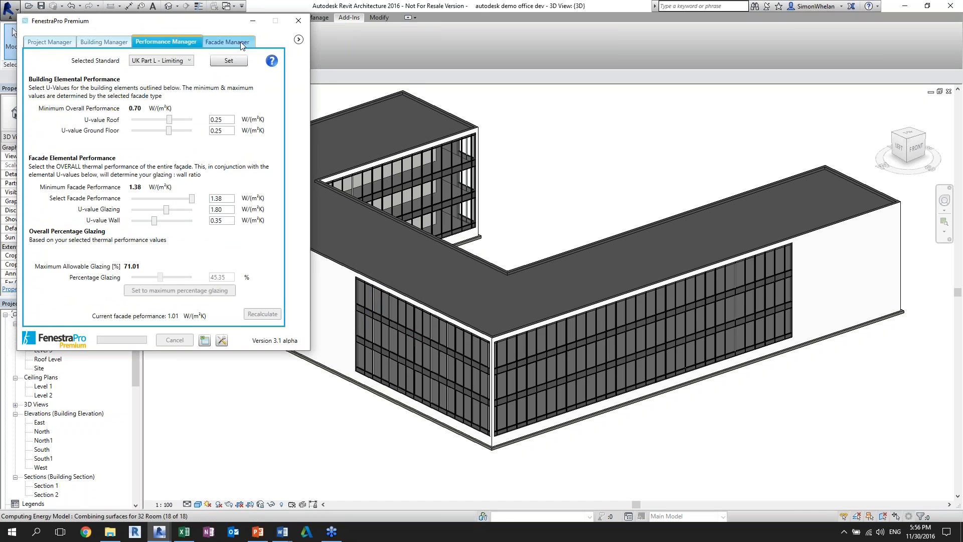
{"action": "left_click", "coordinate": [242, 44]}
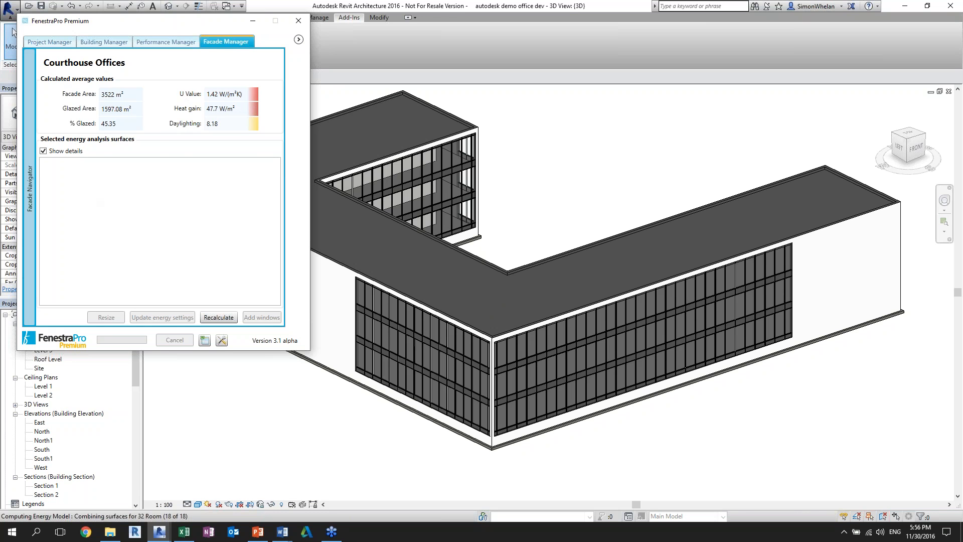
Step: Select Facade 9 [W] and examine its curtain wall surfaces, average values and extent on the model
{"action": "mouse_move", "coordinate": [31, 177]}
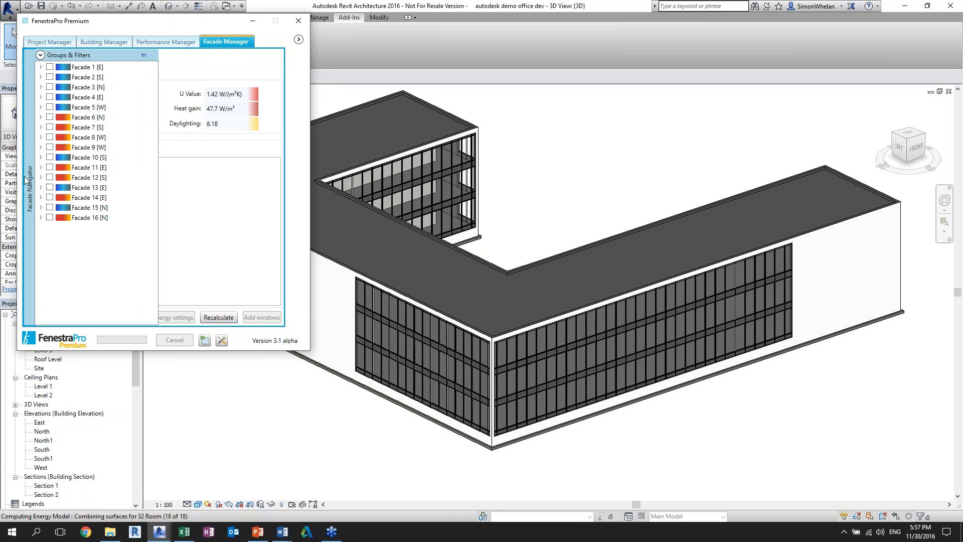
{"action": "left_click", "coordinate": [49, 148]}
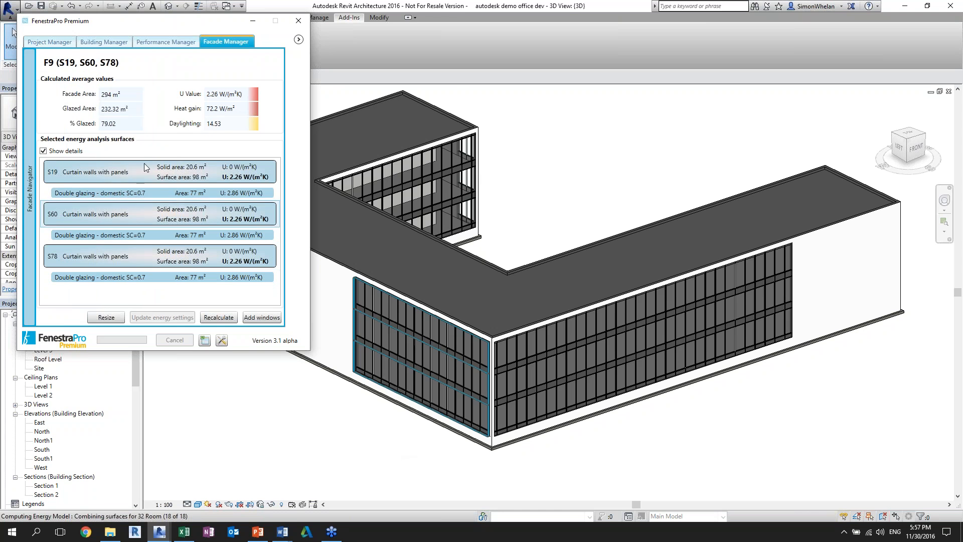
{"action": "scroll", "coordinate": [451, 441], "scroll_direction": "up", "scroll_amount": 3}
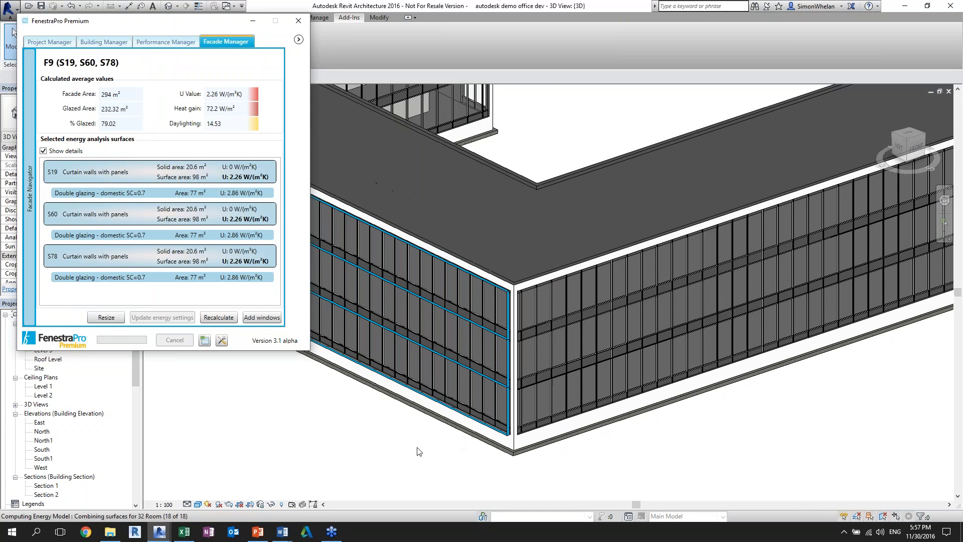
{"action": "middle_click_drag", "start_coordinate": [419, 452], "coordinate": [499, 473]}
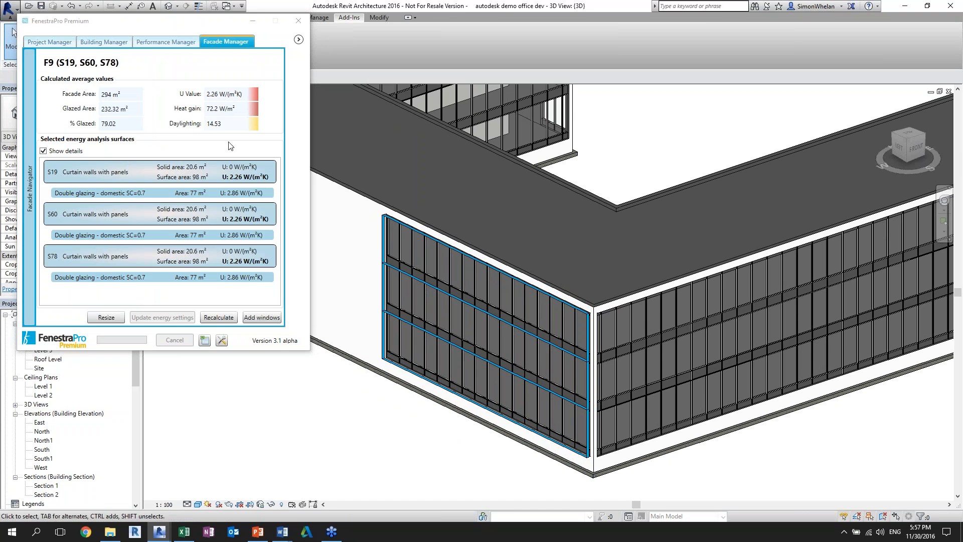
{"action": "left_click", "coordinate": [298, 40]}
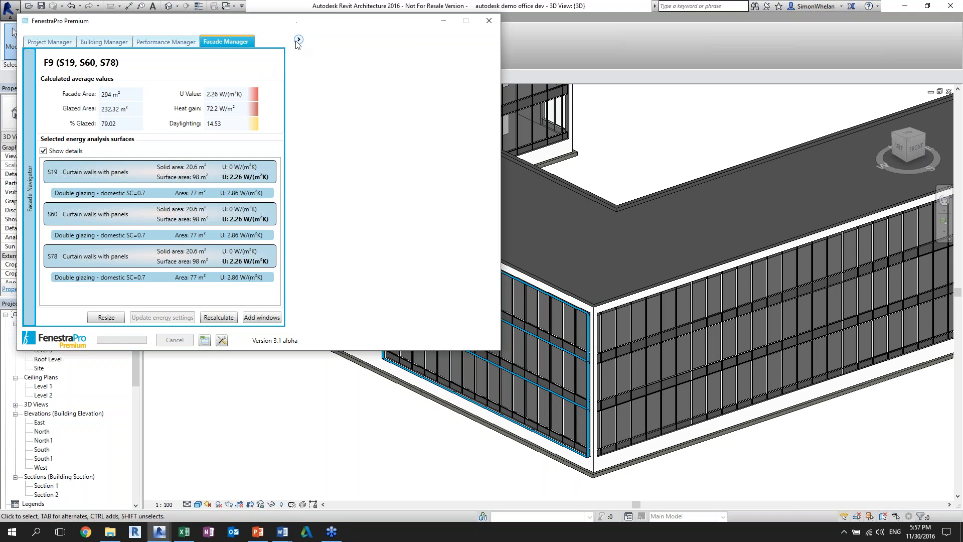
{"action": "left_click", "coordinate": [298, 40]}
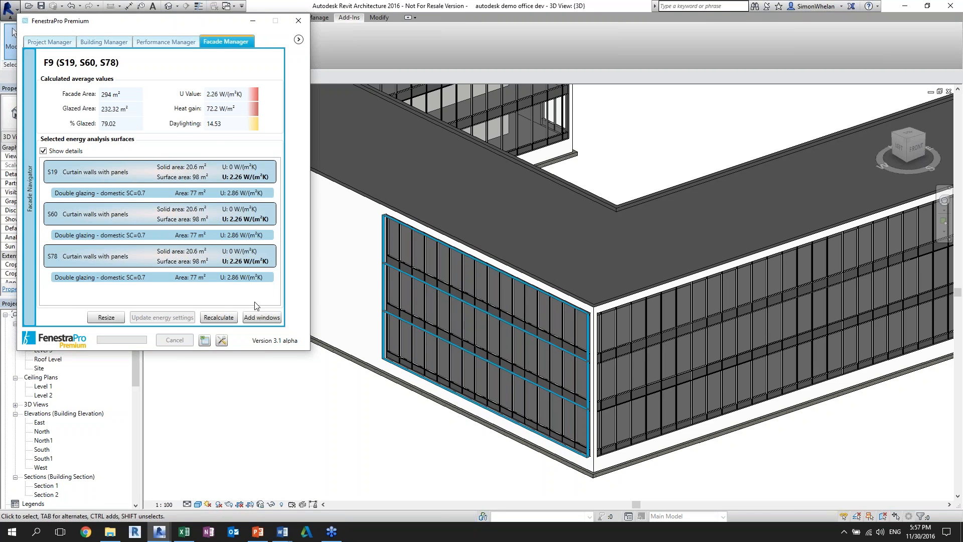
{"action": "scroll", "coordinate": [414, 440], "scroll_direction": "down", "scroll_amount": 1}
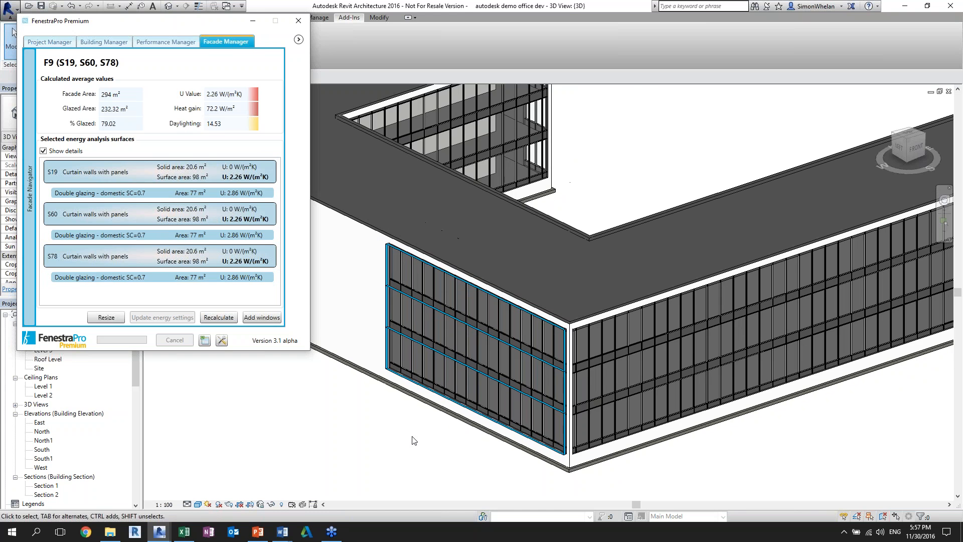
{"action": "middle_click_drag", "start_coordinate": [379, 438], "coordinate": [487, 444]}
Step: Deselect Facade 9 [W], group the facade list by Orientation, and select all West surfaces
{"action": "mouse_move", "coordinate": [30, 148]}
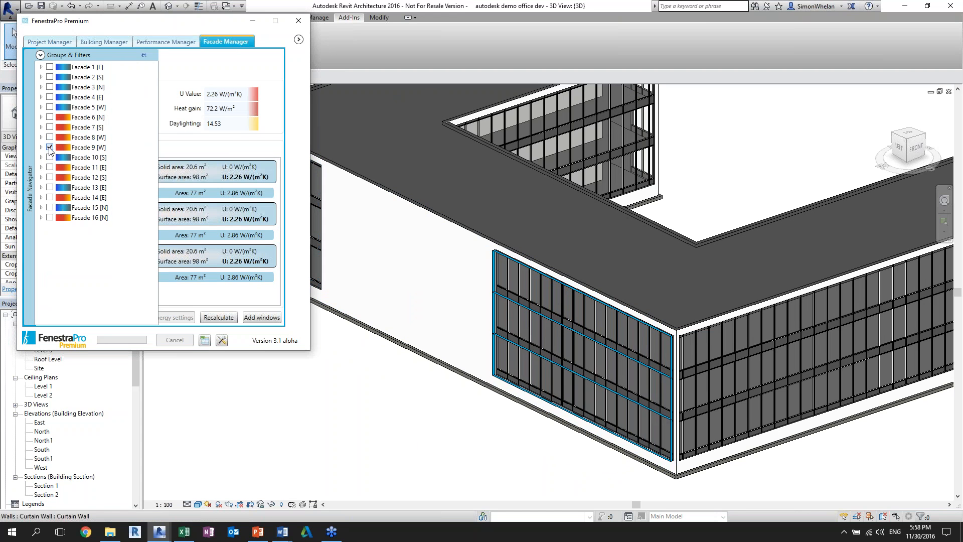
{"action": "left_click", "coordinate": [49, 149]}
{"action": "left_click", "coordinate": [41, 56]}
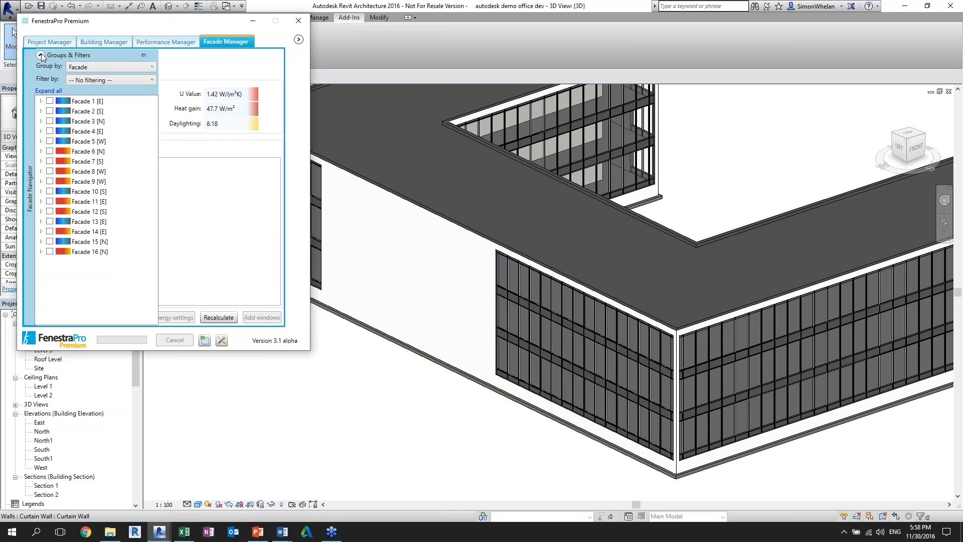
{"action": "left_click", "coordinate": [107, 67]}
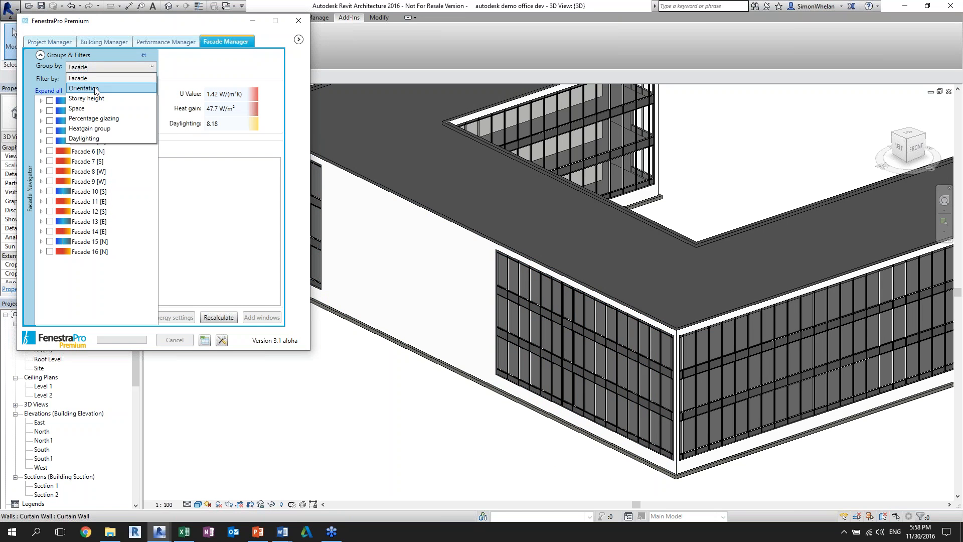
{"action": "left_click", "coordinate": [95, 89]}
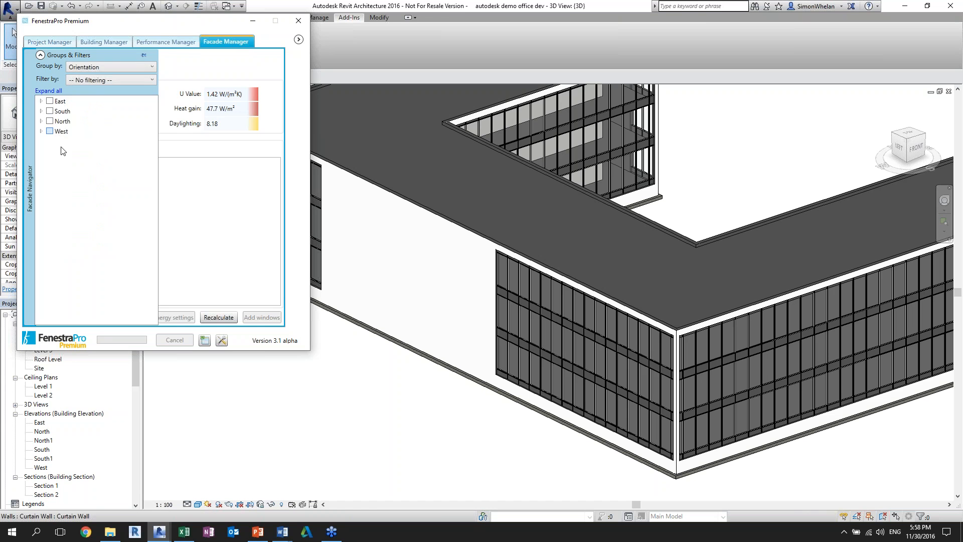
{"action": "left_click", "coordinate": [60, 132]}
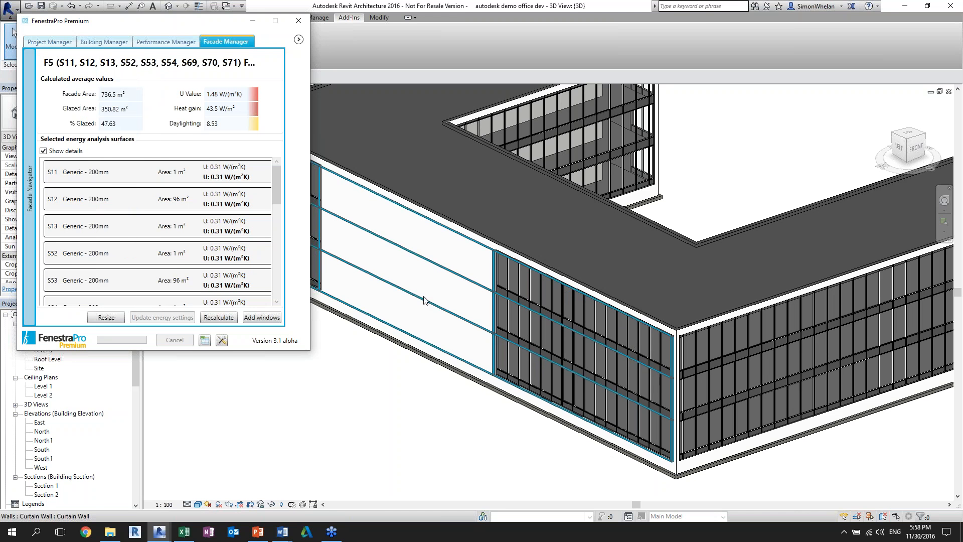
Step: Examine the west-facing surfaces, comparing the solid walls and glazed curtain walls in the list and on the model
{"action": "middle_click_drag", "start_coordinate": [424, 296], "coordinate": [578, 372], "text": "shift"}
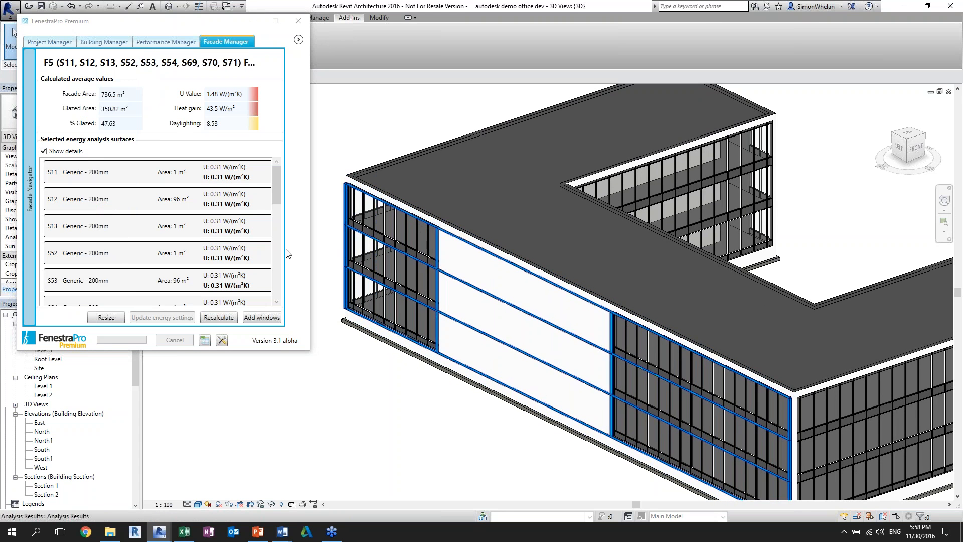
{"action": "left_click_drag", "start_coordinate": [275, 191], "coordinate": [277, 240]}
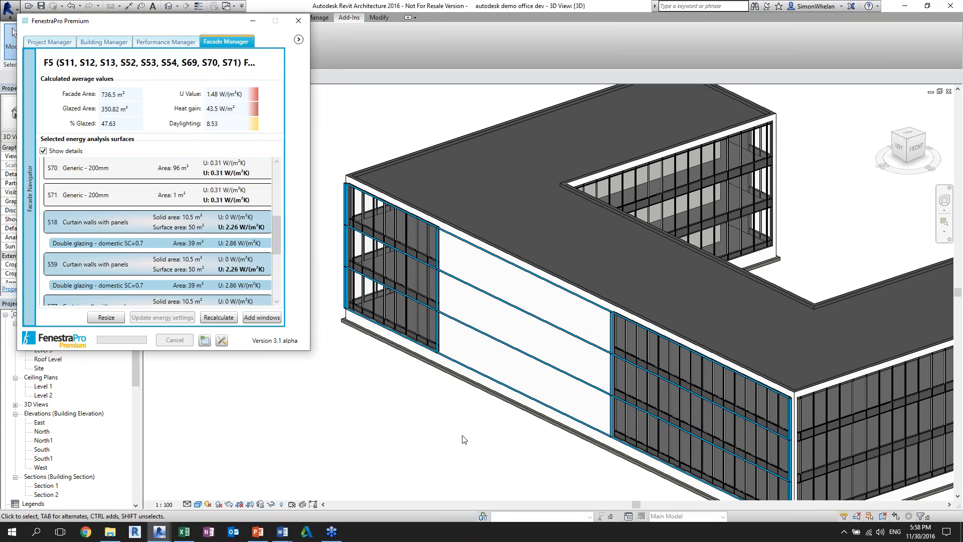
{"action": "middle_click_drag", "start_coordinate": [465, 429], "coordinate": [413, 370]}
{"action": "scroll", "coordinate": [613, 436], "scroll_direction": "up", "scroll_amount": 3}
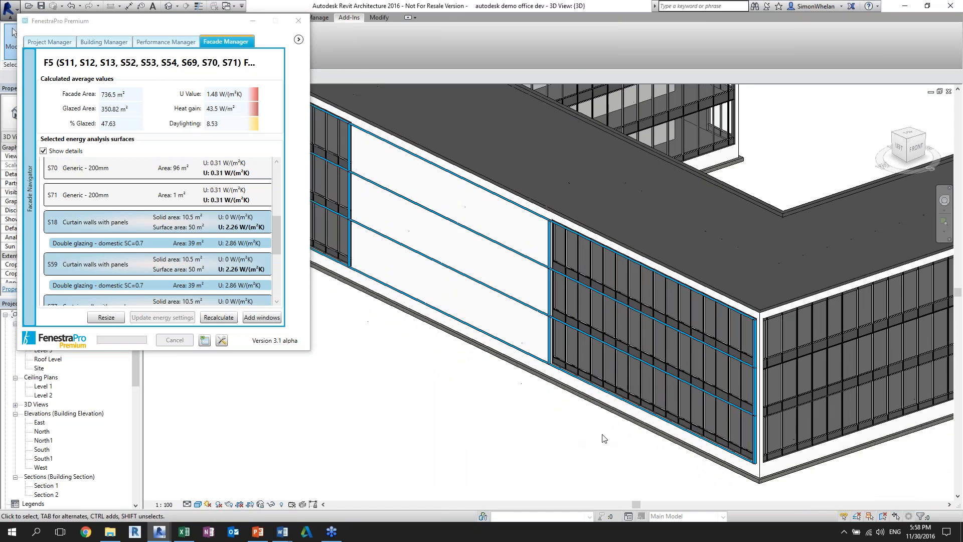
{"action": "scroll", "coordinate": [688, 467], "scroll_direction": "up", "scroll_amount": 2}
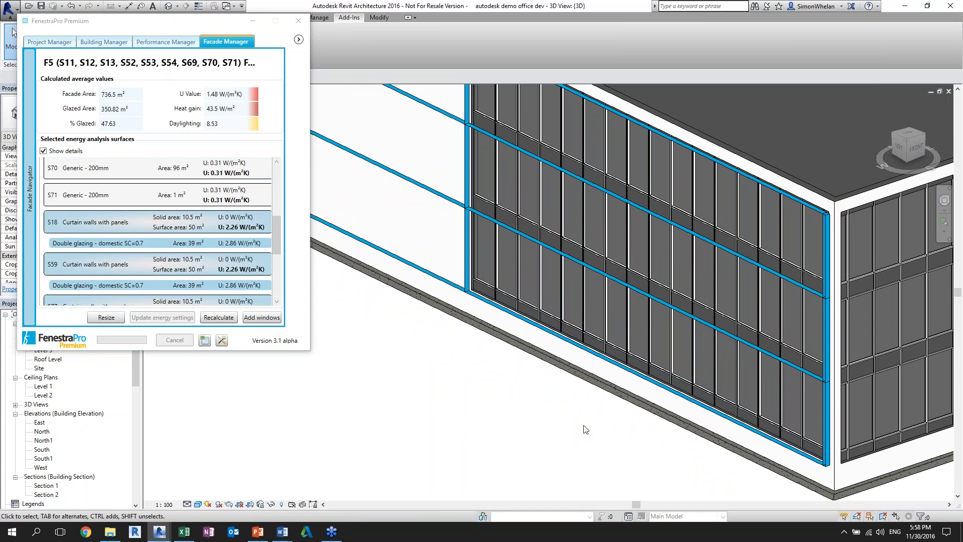
{"action": "middle_click_drag", "start_coordinate": [585, 430], "coordinate": [538, 445]}
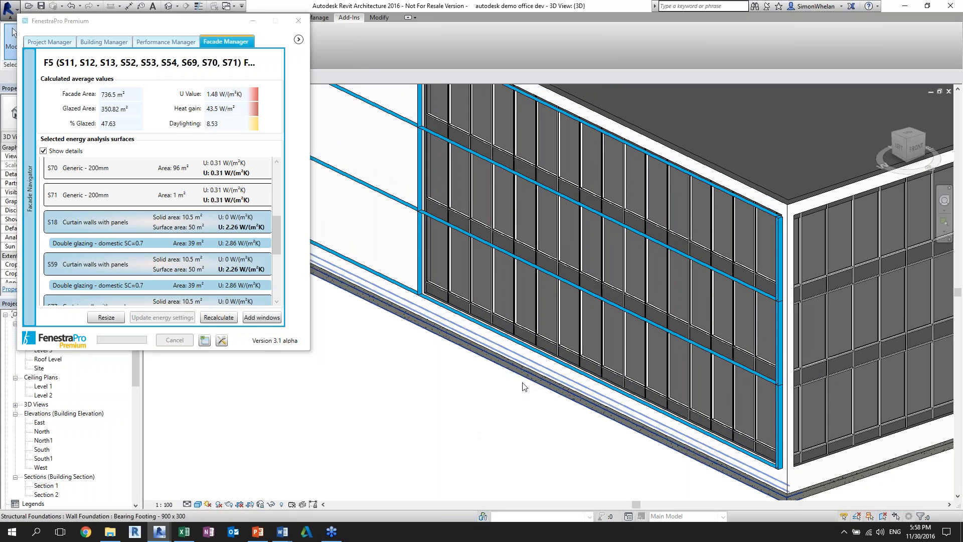
{"action": "scroll", "coordinate": [523, 387], "scroll_direction": "up", "scroll_amount": 1}
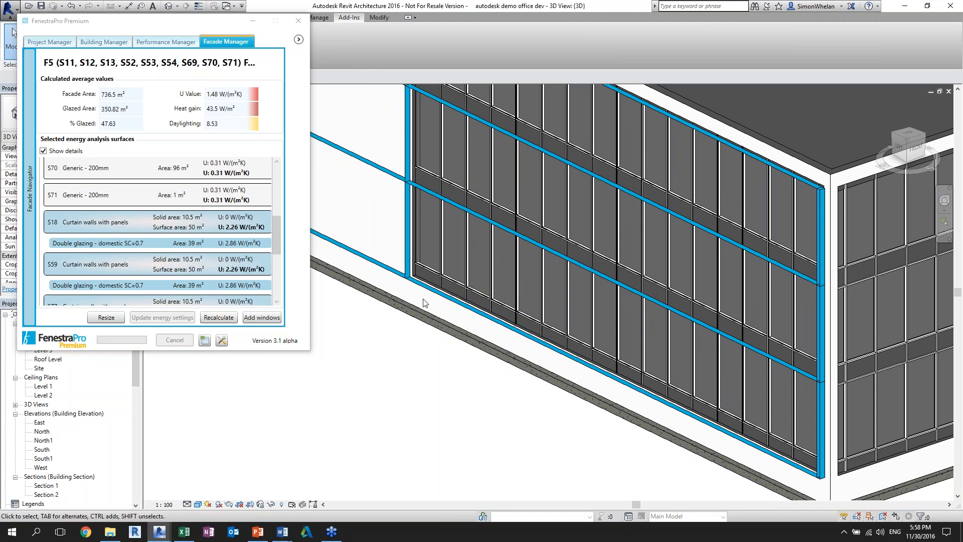
Step: Review the available grouping and filtering options for the facade list without changing them
{"action": "left_click", "coordinate": [34, 157]}
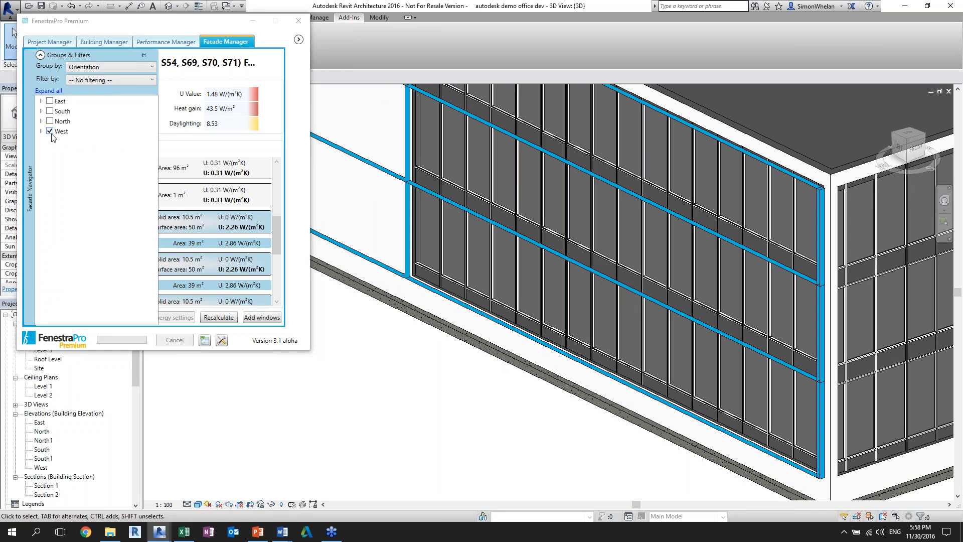
{"action": "left_click", "coordinate": [131, 67]}
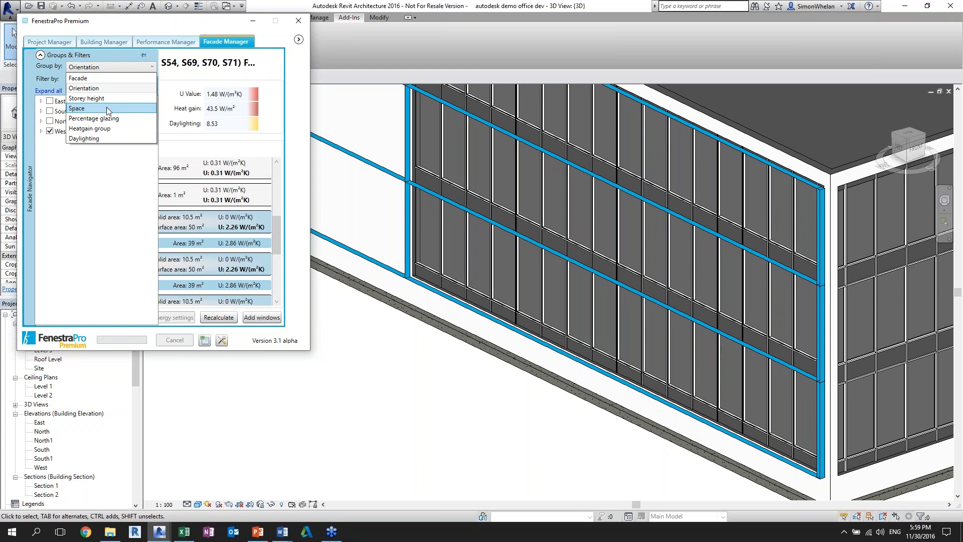
{"action": "left_click", "coordinate": [47, 70]}
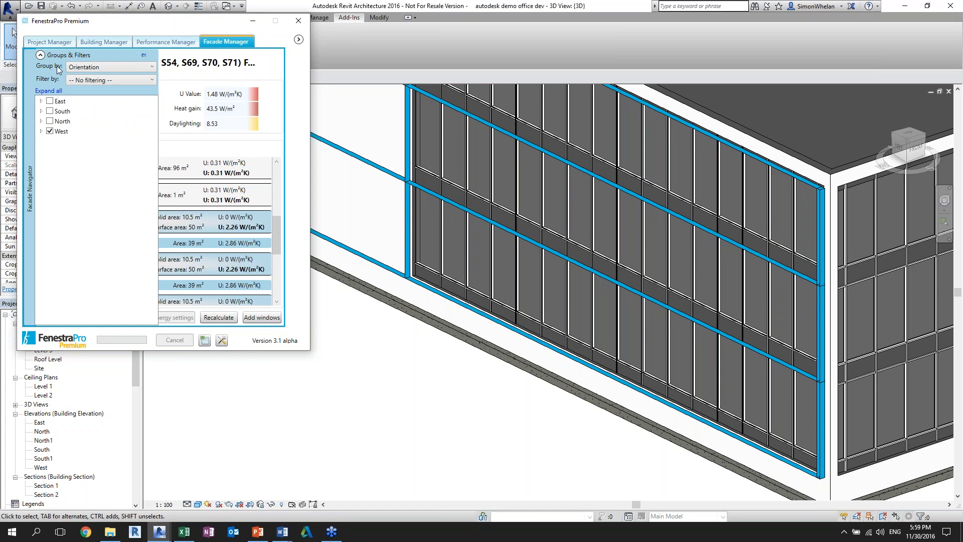
{"action": "left_click", "coordinate": [152, 80]}
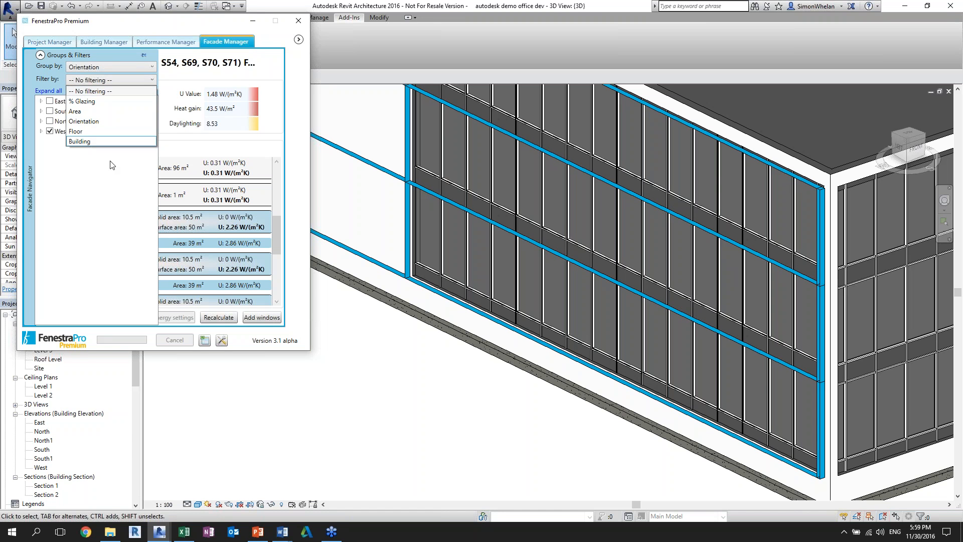
{"action": "left_click", "coordinate": [131, 205]}
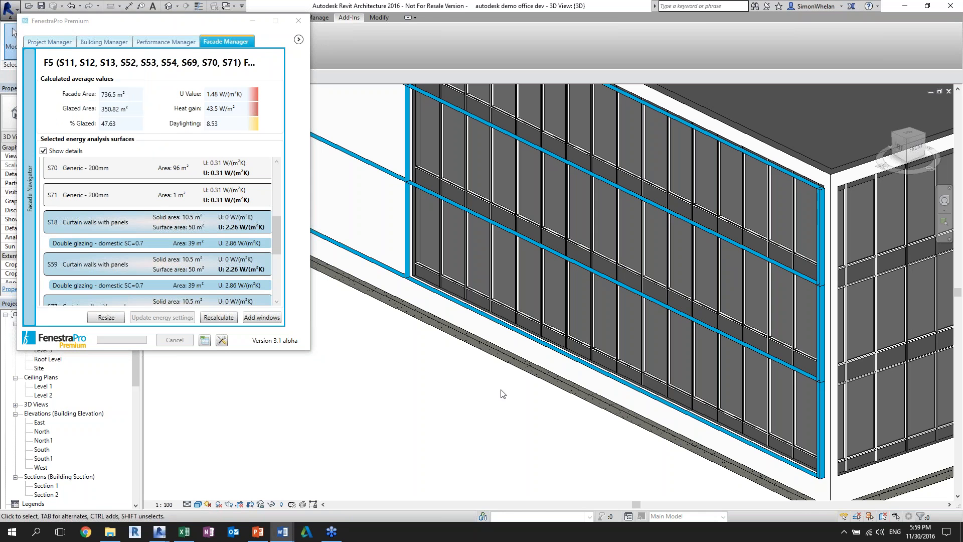
Step: Select one glazed curtain panel on the west facade and move the FenestraPro window clear of the panel's properties
{"action": "left_click", "coordinate": [533, 435]}
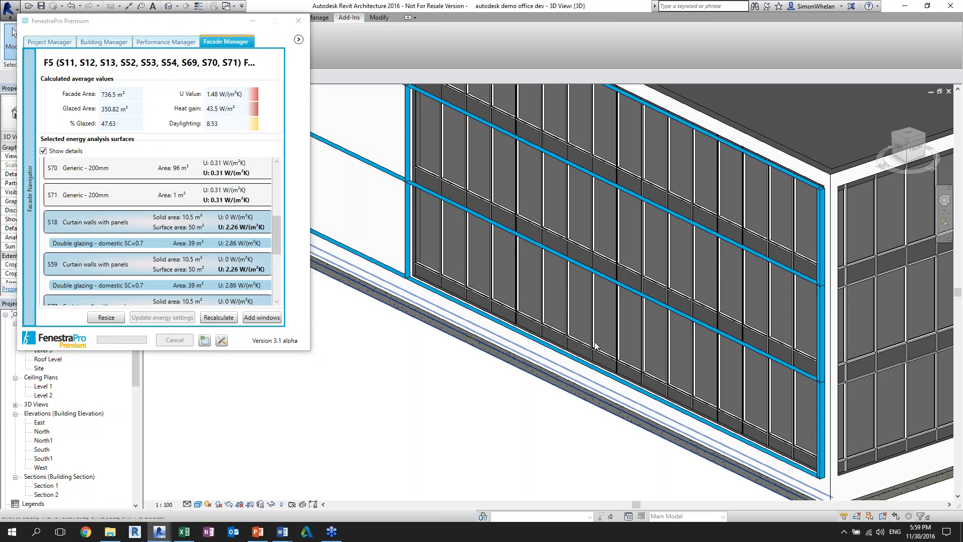
{"action": "middle_click_drag", "start_coordinate": [509, 432], "coordinate": [441, 464]}
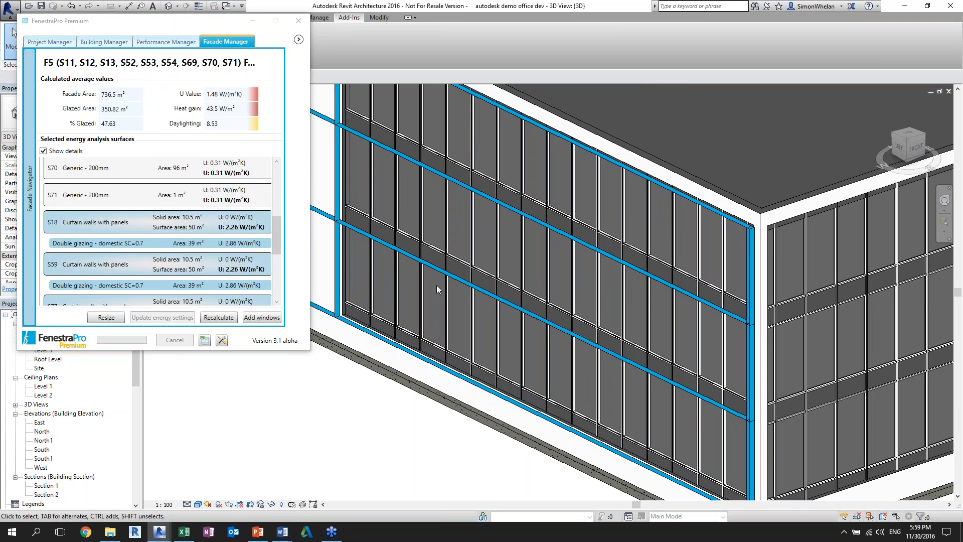
{"action": "scroll", "coordinate": [419, 364], "scroll_direction": "up", "scroll_amount": 2}
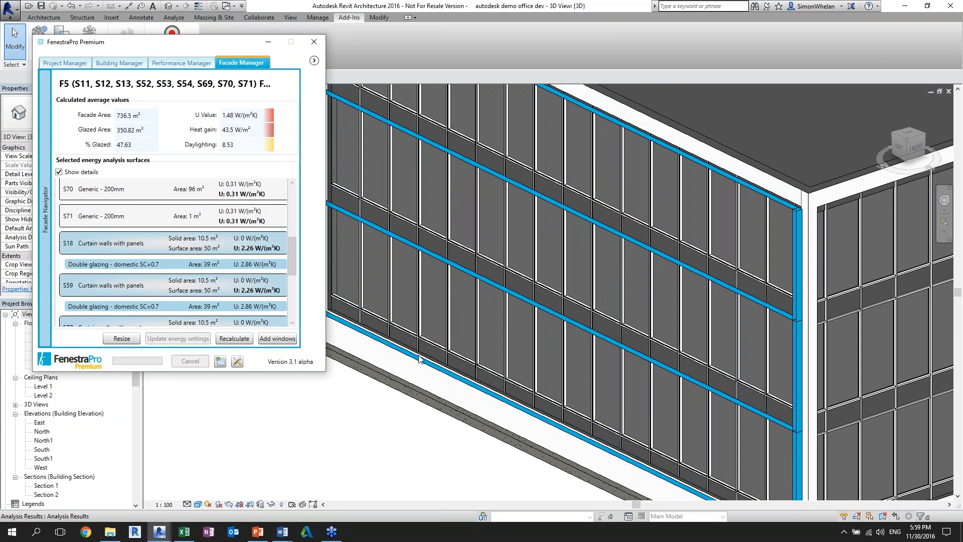
{"action": "scroll", "coordinate": [464, 357], "scroll_direction": "up", "scroll_amount": 2}
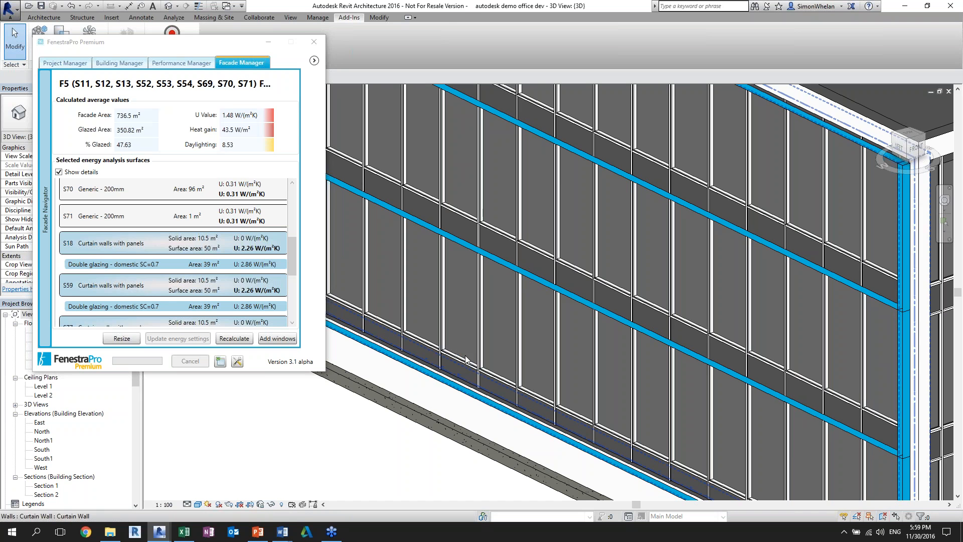
{"action": "left_click", "coordinate": [496, 374]}
{"action": "left_click_drag", "start_coordinate": [266, 52], "coordinate": [294, 55]}
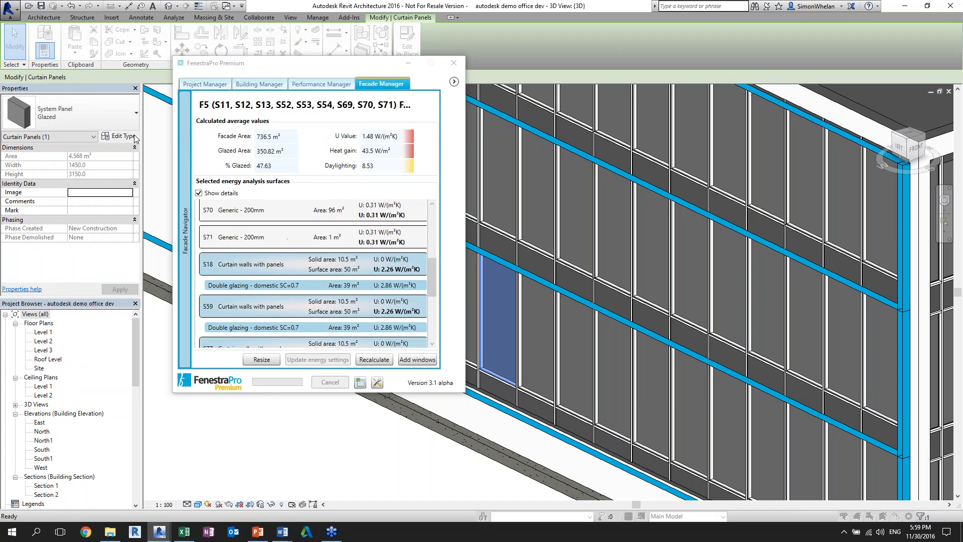
Step: Open the type properties of the selected glazed panel, browse the available analytic constructions, and reposition the dialog
{"action": "left_click", "coordinate": [134, 134]}
{"action": "left_click", "coordinate": [573, 270]}
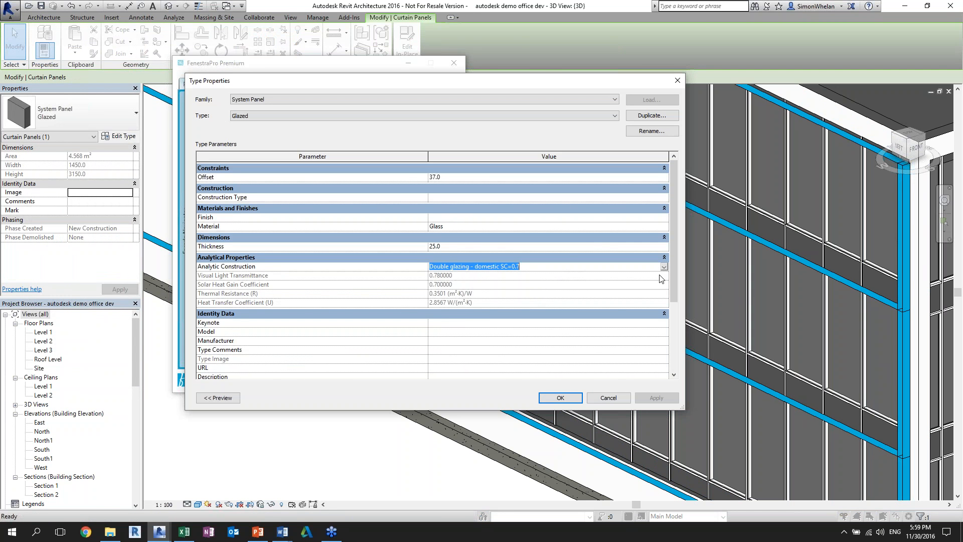
{"action": "left_click", "coordinate": [664, 267]}
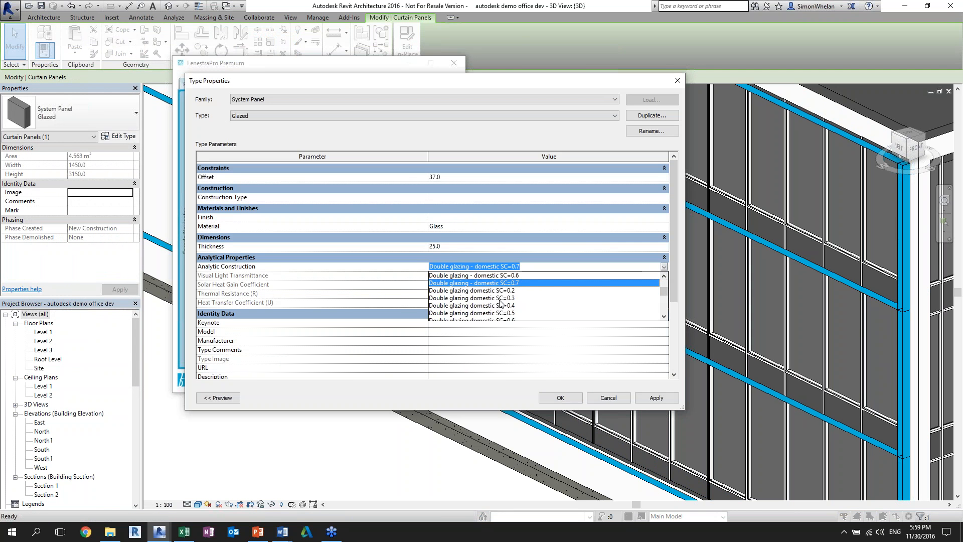
{"action": "left_click", "coordinate": [664, 277]}
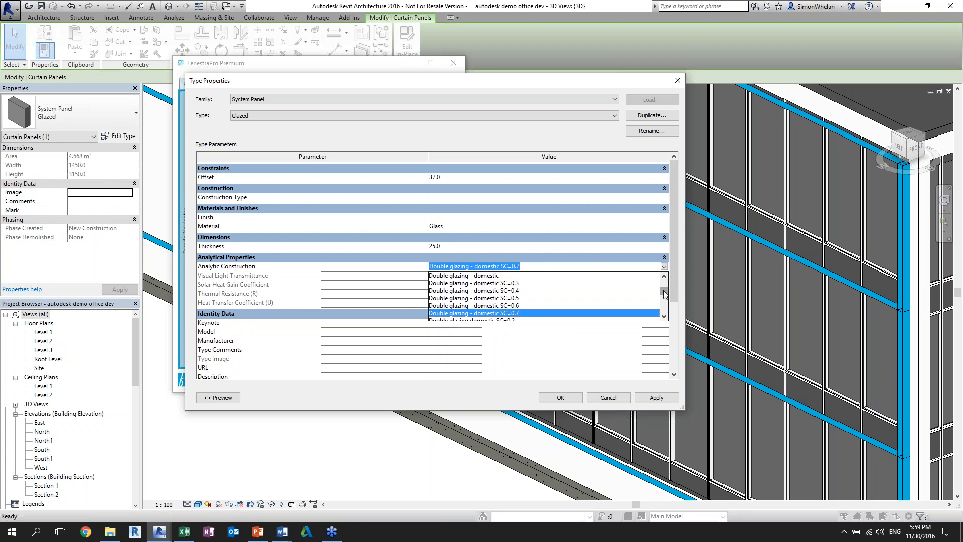
{"action": "left_click_drag", "start_coordinate": [664, 289], "coordinate": [664, 285]}
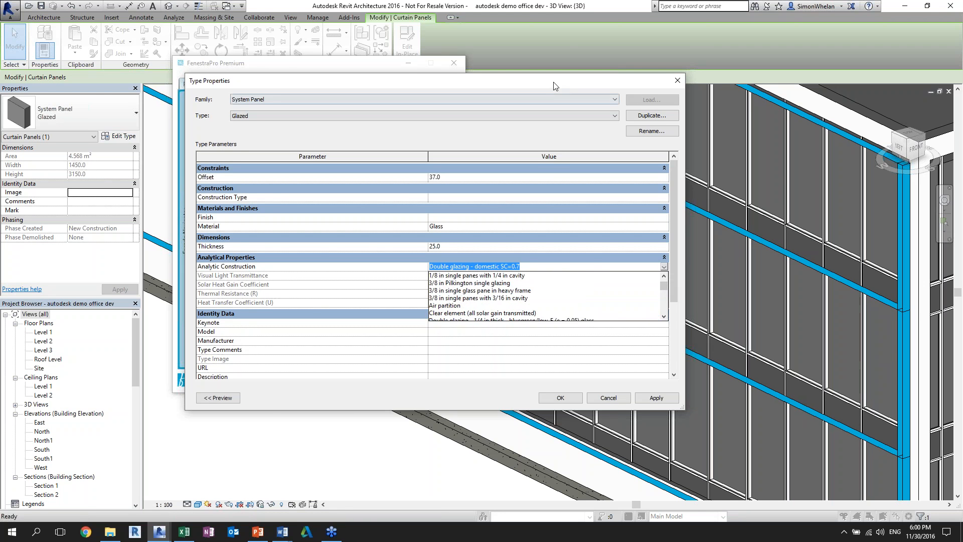
{"action": "left_click_drag", "start_coordinate": [554, 83], "coordinate": [552, 94]}
{"action": "left_click_drag", "start_coordinate": [552, 138], "coordinate": [559, 194]}
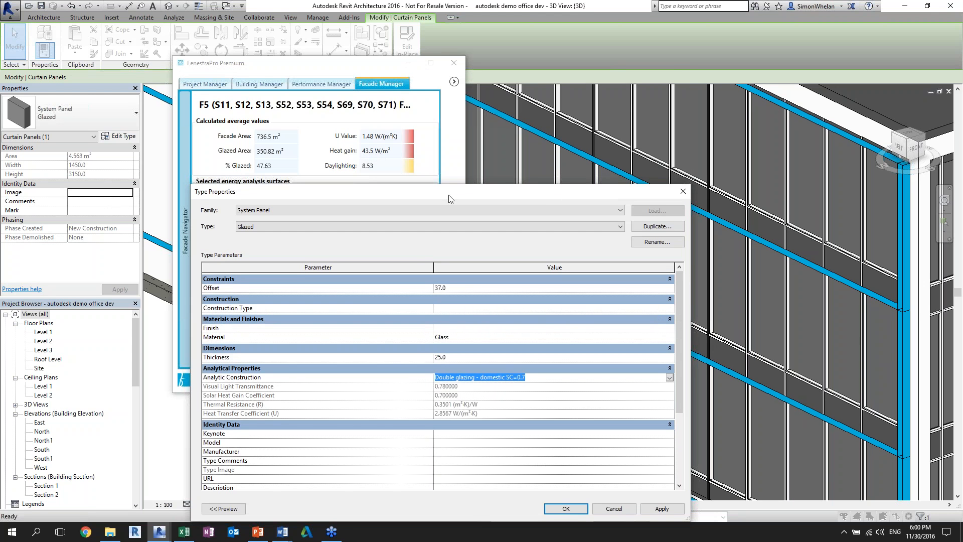
{"action": "left_click_drag", "start_coordinate": [449, 194], "coordinate": [419, 117]}
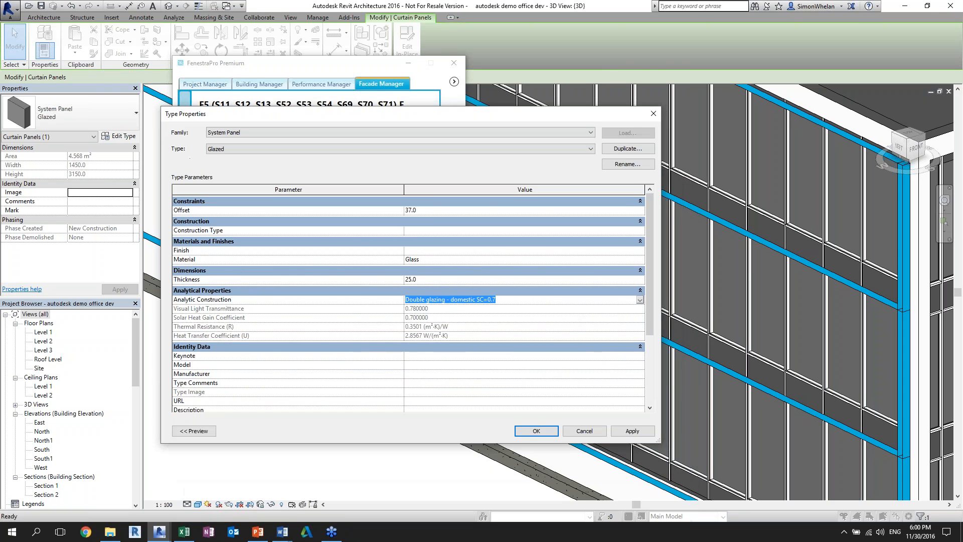
Step: Choose Double glazing - domestic SC=0.3 as the analytic construction of the Glazed panel type
{"action": "left_click", "coordinate": [640, 300]}
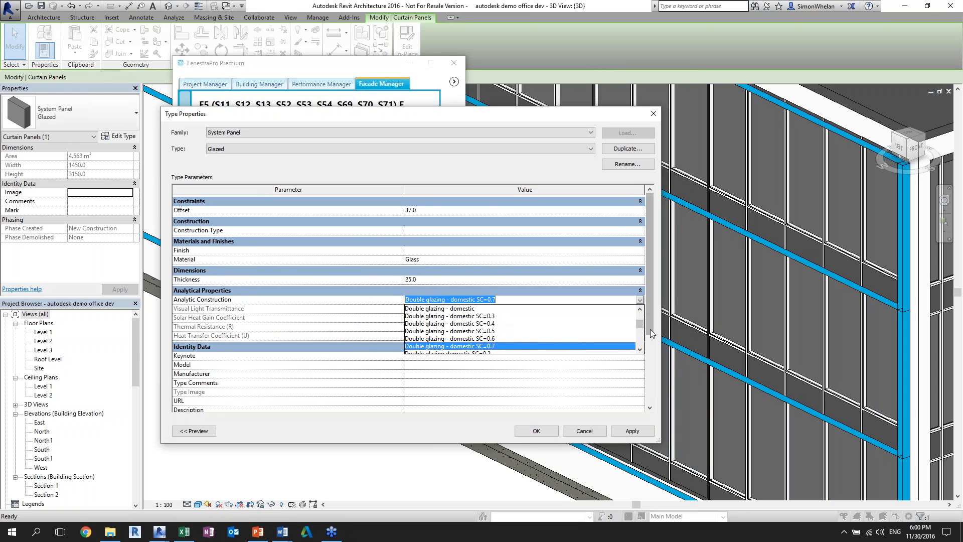
{"action": "scroll", "coordinate": [651, 329], "scroll_direction": "up", "scroll_amount": 5}
{"action": "scroll", "coordinate": [528, 327], "scroll_direction": "down", "scroll_amount": 5}
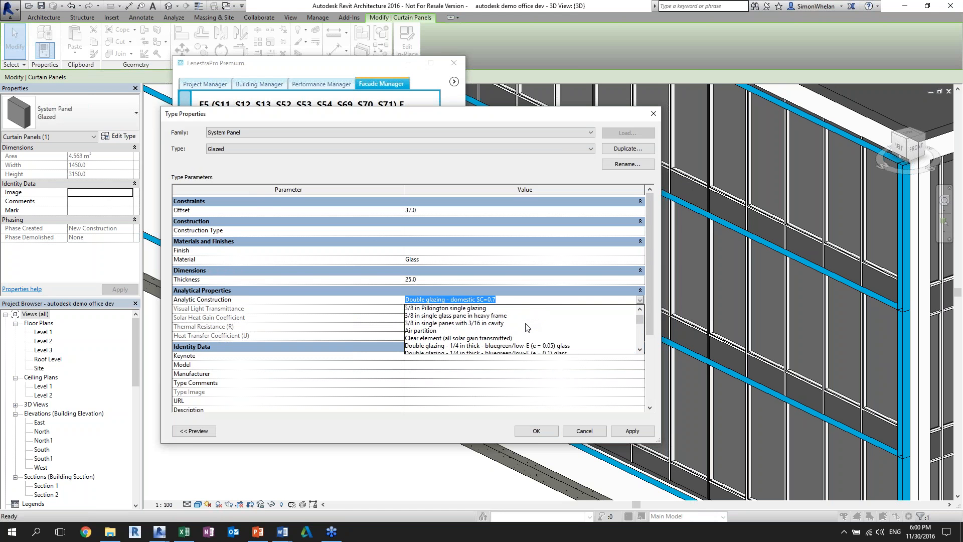
{"action": "scroll", "coordinate": [528, 327], "scroll_direction": "down", "scroll_amount": 4}
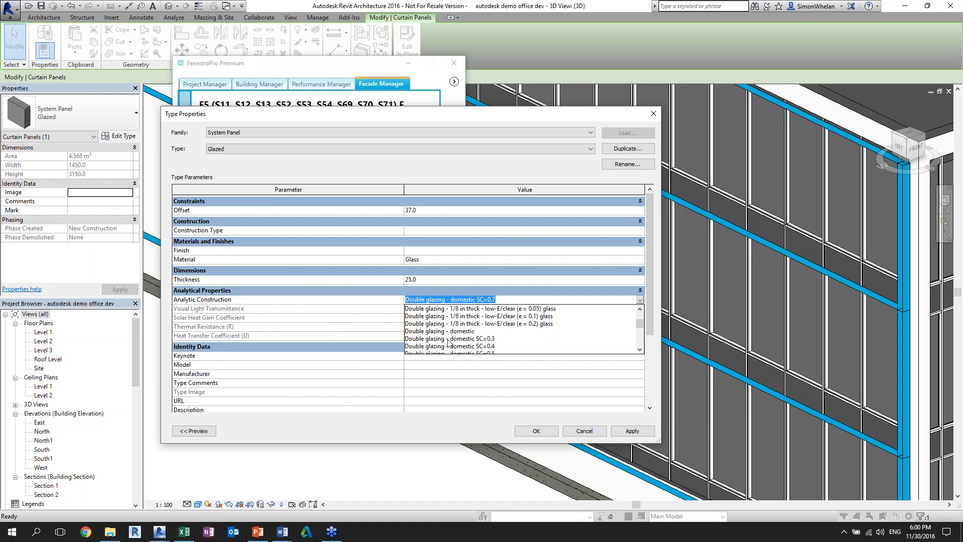
{"action": "left_click", "coordinate": [458, 339]}
Step: Set the Glazed panel type's analytic construction to Triple glazing - 1/4 in thick - clear/clear/low-E (e = 0.2) glass, apply it, and deselect the panel
{"action": "left_click", "coordinate": [640, 300]}
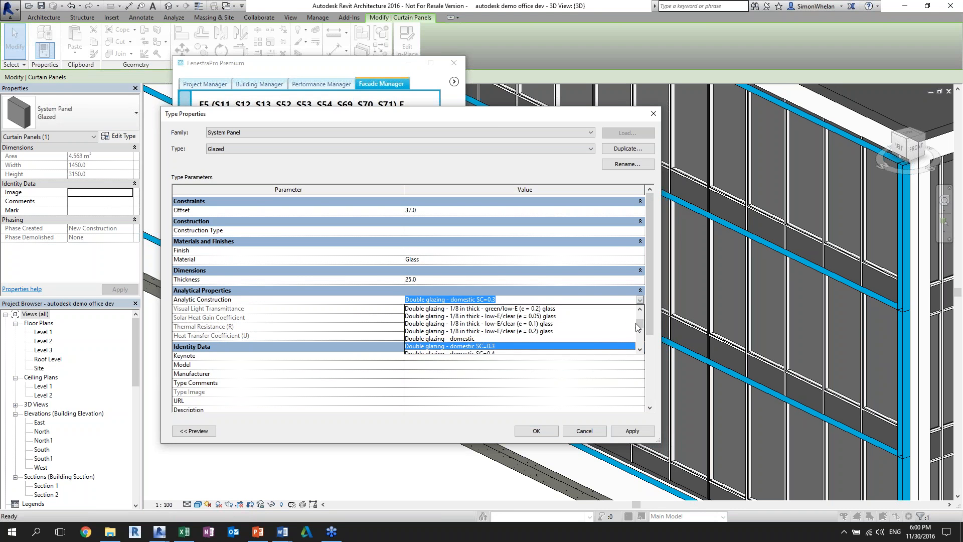
{"action": "left_click_drag", "start_coordinate": [636, 324], "coordinate": [642, 333]}
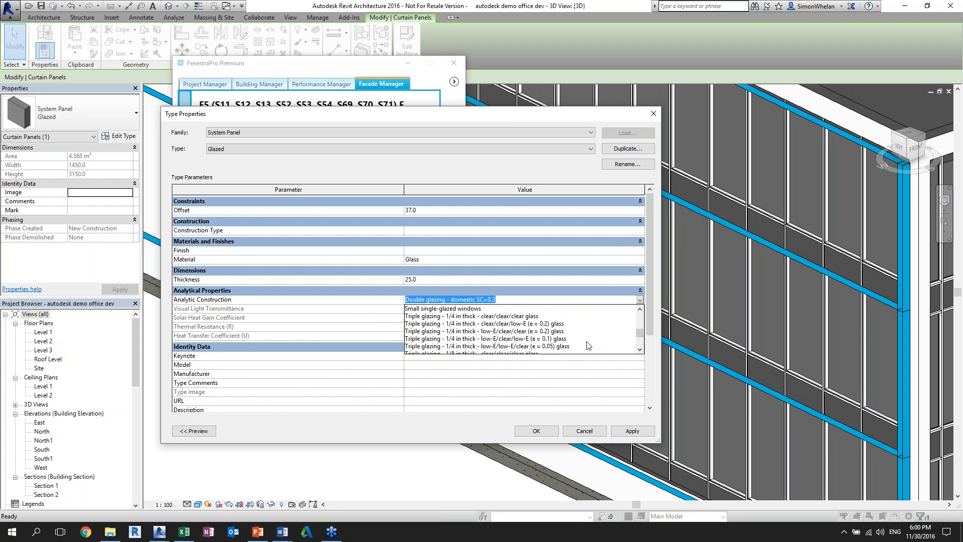
{"action": "left_click", "coordinate": [549, 324]}
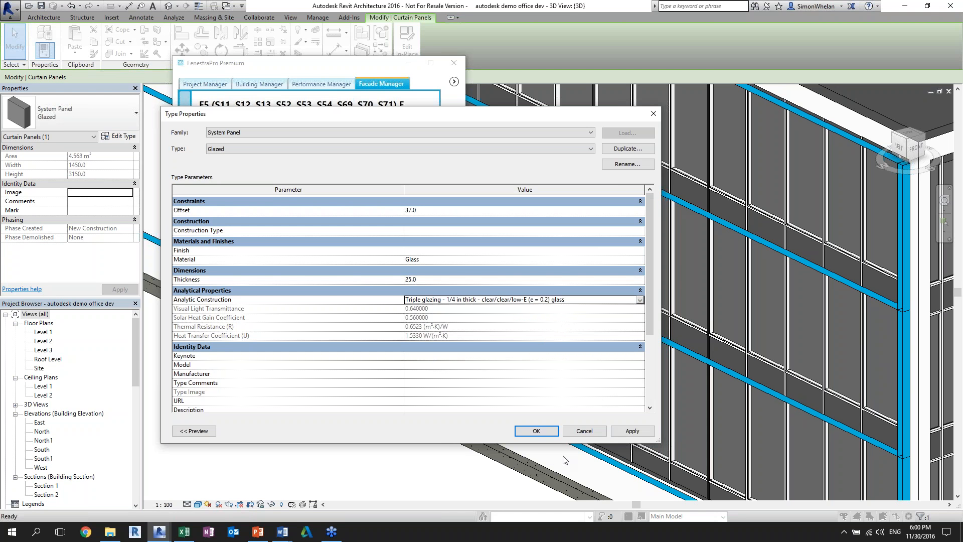
{"action": "left_click", "coordinate": [632, 431]}
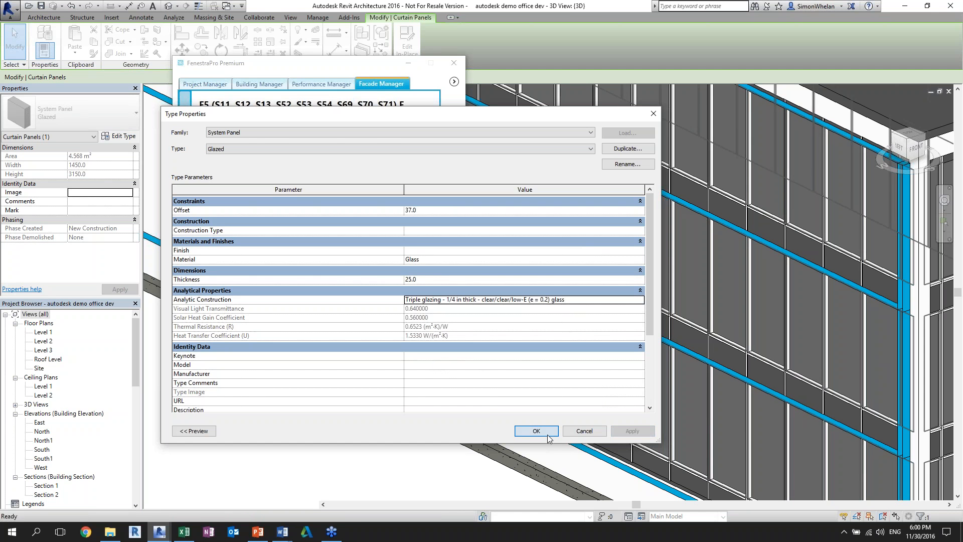
{"action": "left_click", "coordinate": [537, 431]}
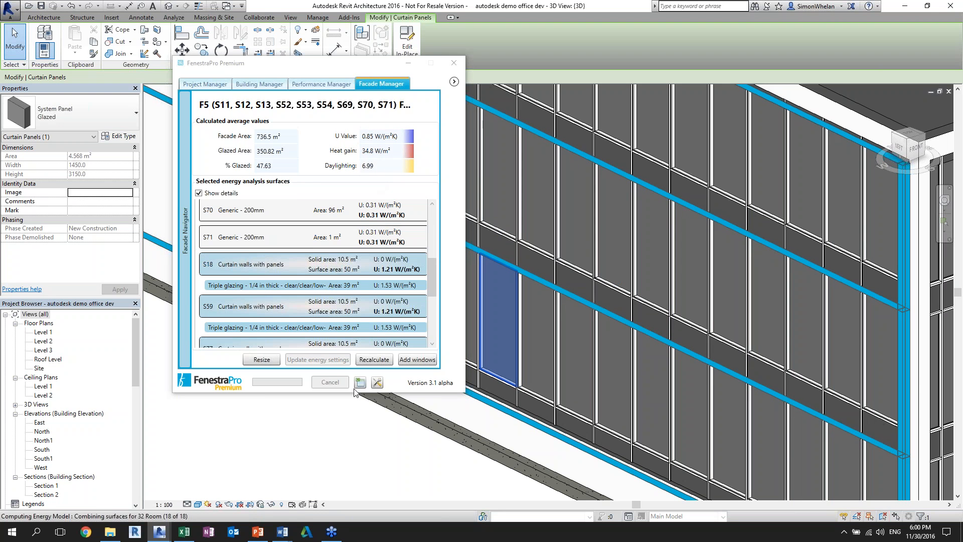
{"action": "left_click", "coordinate": [436, 406]}
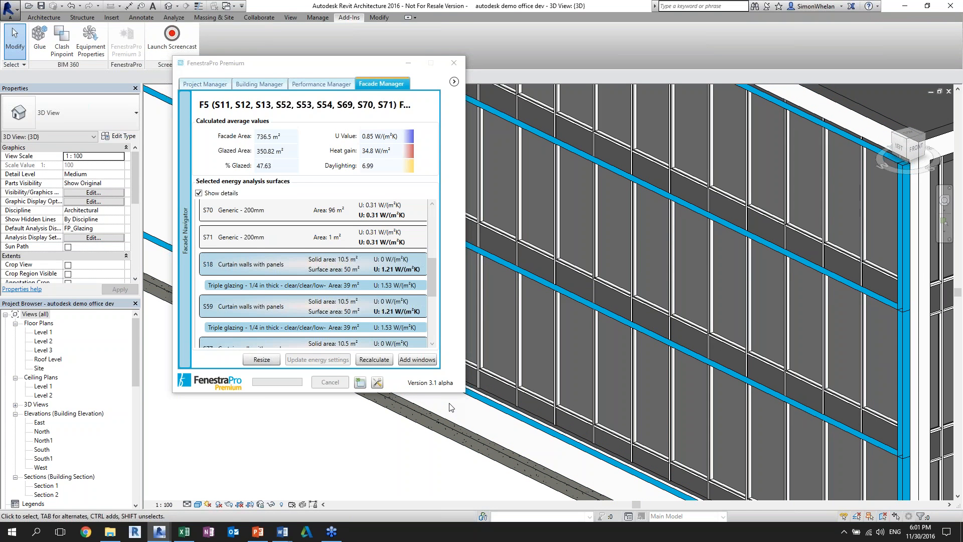
Step: Move the FenestraPro window aside and select the analysis results displayed on the west facade
{"action": "mouse_move", "coordinate": [186, 234]}
{"action": "scroll", "coordinate": [437, 426], "scroll_direction": "down", "scroll_amount": 1}
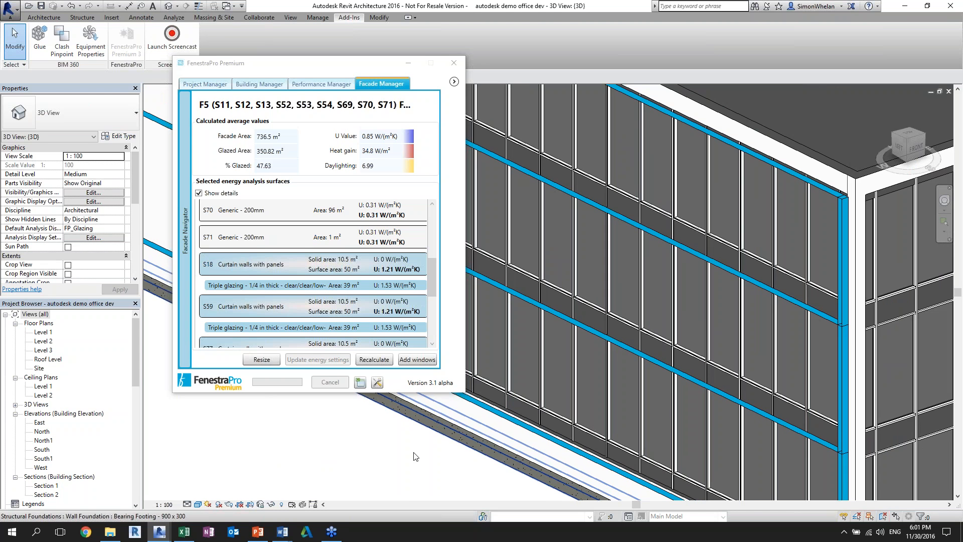
{"action": "scroll", "coordinate": [577, 450], "scroll_direction": "down", "scroll_amount": 1}
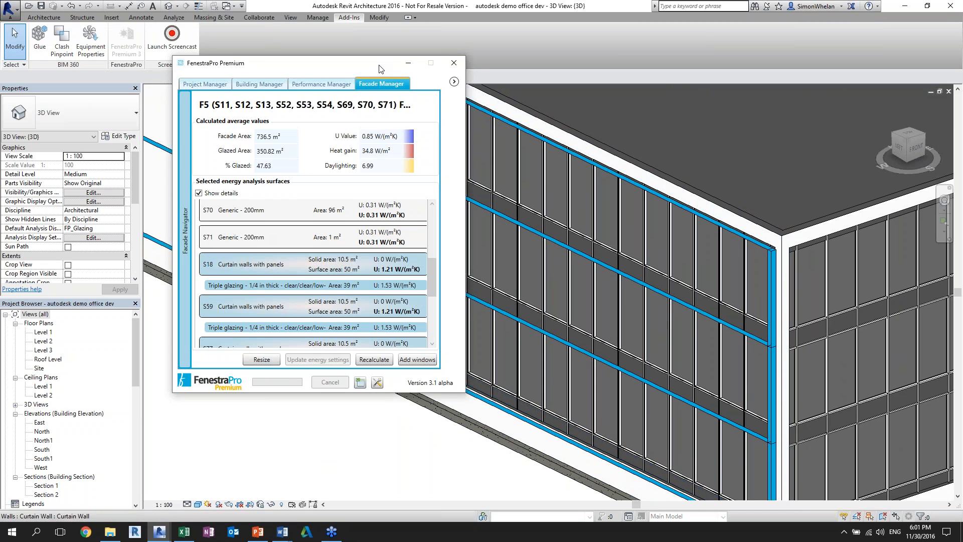
{"action": "left_click_drag", "start_coordinate": [379, 68], "coordinate": [341, 88]}
{"action": "left_click", "coordinate": [519, 428]}
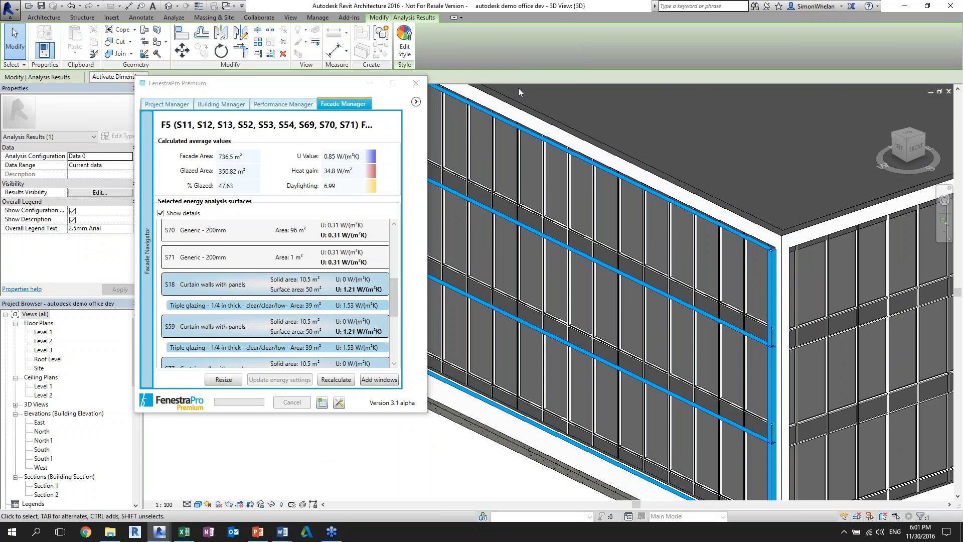
Step: Turn on the legend for the FP_Daylighting analysis display style and apply that style to the 3D view
{"action": "left_click", "coordinate": [305, 279]}
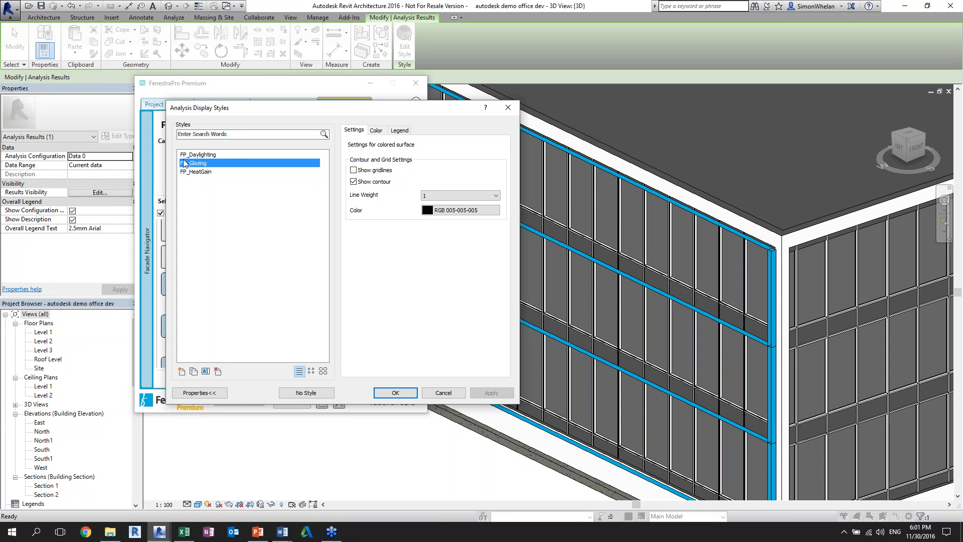
{"action": "left_click", "coordinate": [200, 154]}
{"action": "left_click", "coordinate": [399, 130]}
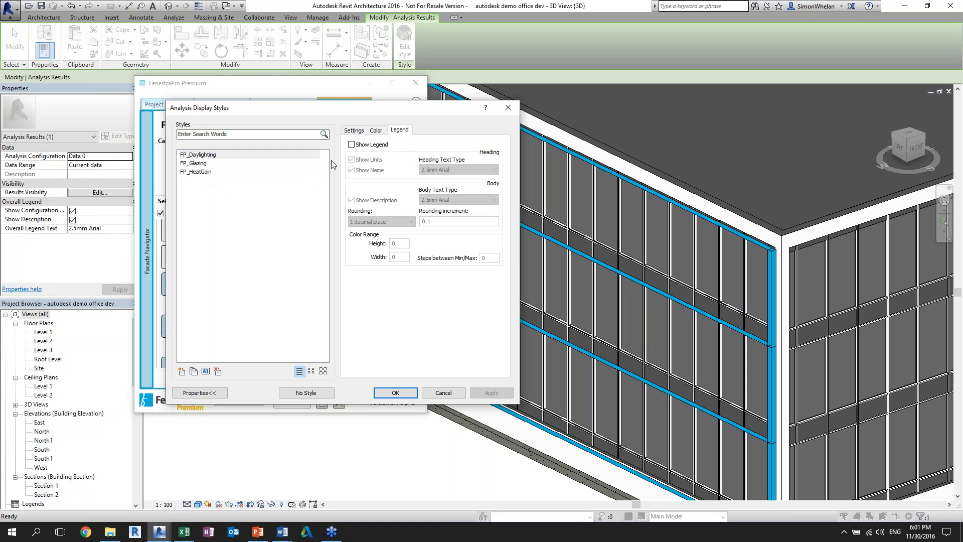
{"action": "left_click", "coordinate": [351, 144]}
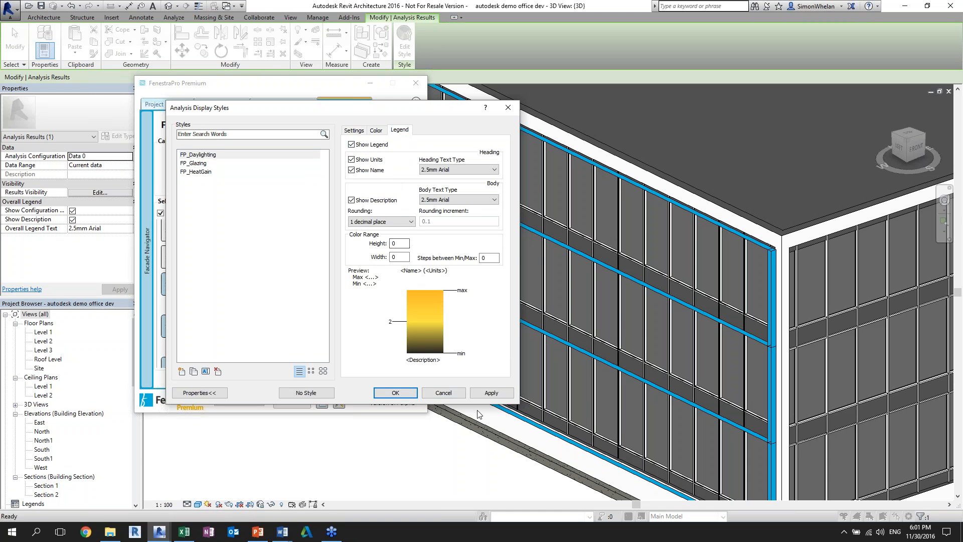
{"action": "left_click", "coordinate": [497, 394]}
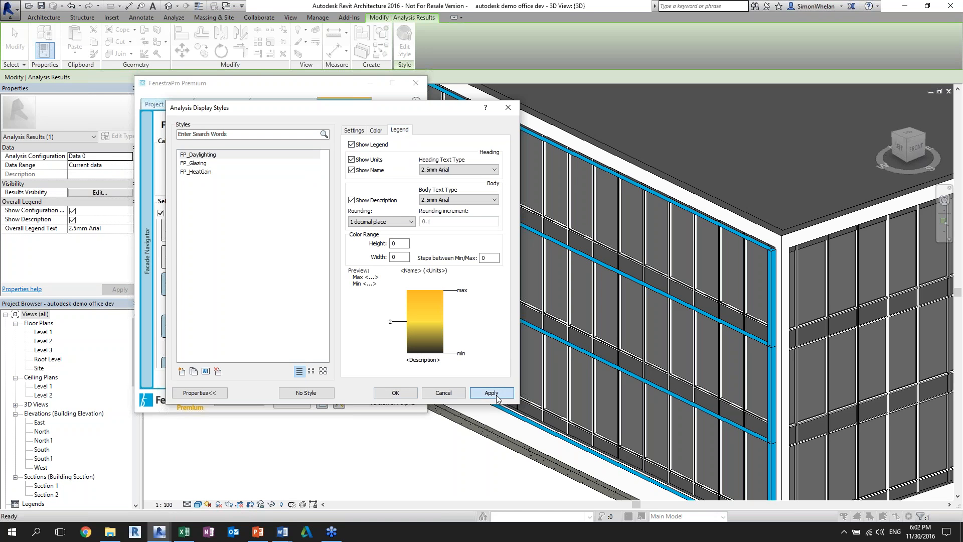
{"action": "left_click", "coordinate": [396, 392]}
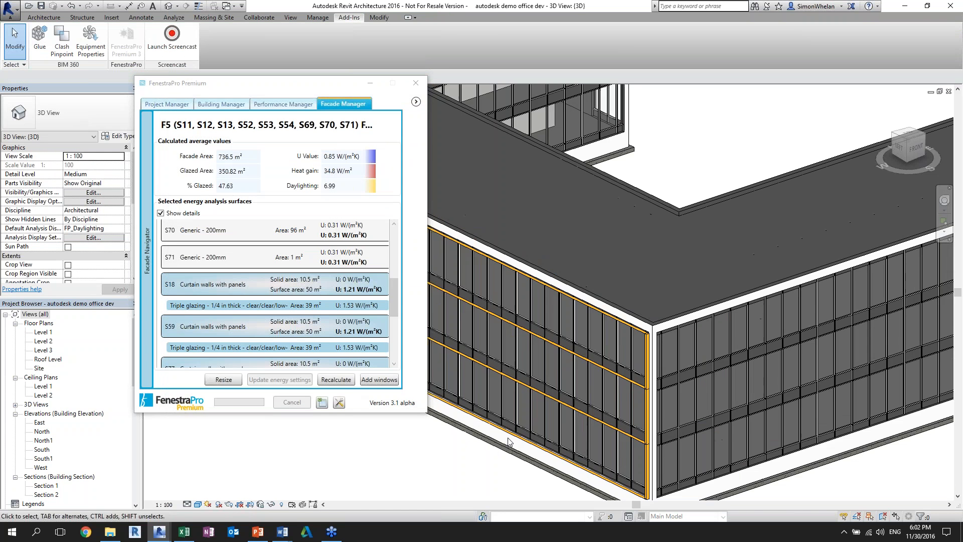
Step: Examine the daylighting results on the west facade together with the colour legend in the view
{"action": "scroll", "coordinate": [508, 442], "scroll_direction": "down", "scroll_amount": 1}
{"action": "middle_click_drag", "start_coordinate": [200, 479], "coordinate": [234, 445]}
{"action": "scroll", "coordinate": [251, 487], "scroll_direction": "up", "scroll_amount": 1}
{"action": "middle_click_drag", "start_coordinate": [251, 486], "coordinate": [246, 470]}
{"action": "scroll", "coordinate": [246, 470], "scroll_direction": "down", "scroll_amount": 1}
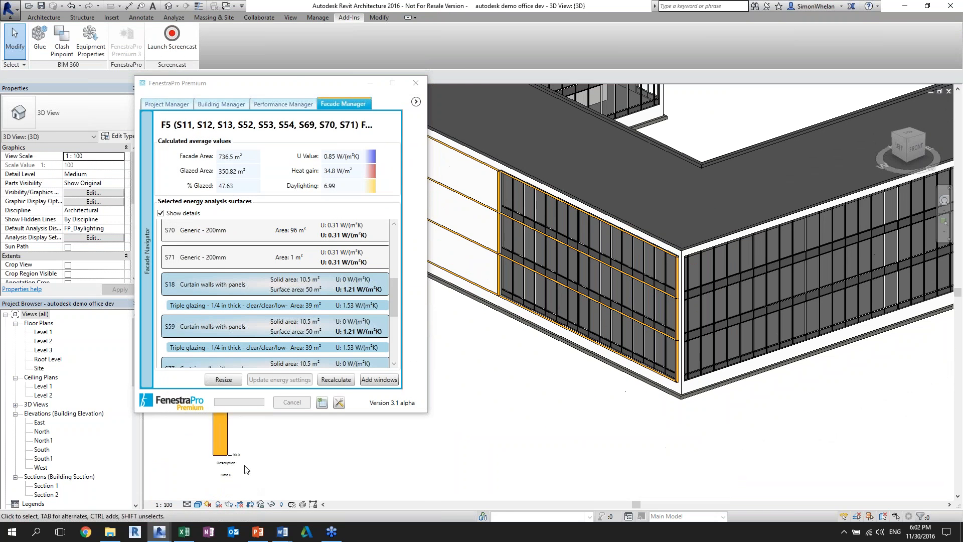
{"action": "middle_click_drag", "start_coordinate": [307, 469], "coordinate": [264, 486]}
{"action": "middle_click_drag", "start_coordinate": [426, 502], "coordinate": [381, 530]}
{"action": "middle_click_drag", "start_coordinate": [589, 453], "coordinate": [647, 485]}
{"action": "middle_click_drag", "start_coordinate": [537, 462], "coordinate": [532, 500]}
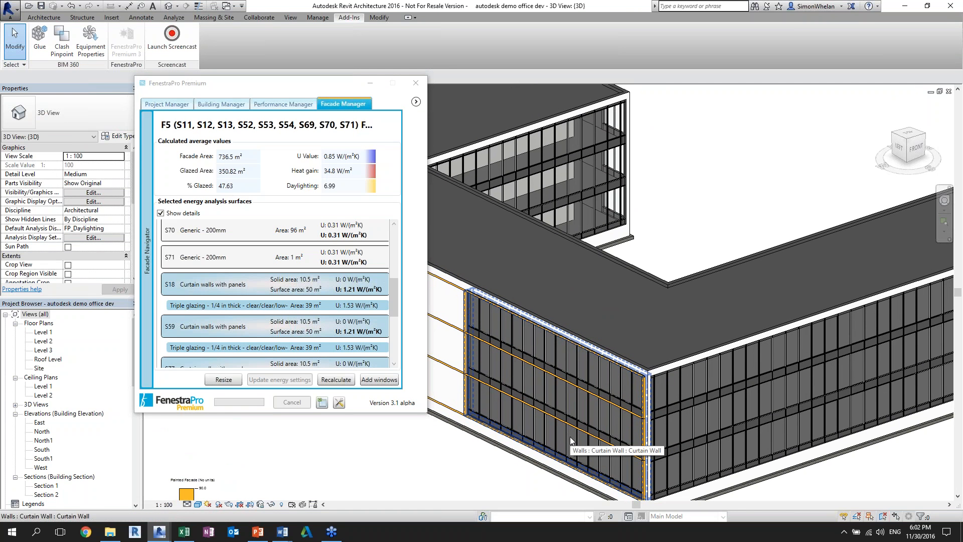
{"action": "scroll", "coordinate": [557, 381], "scroll_direction": "up", "scroll_amount": 3}
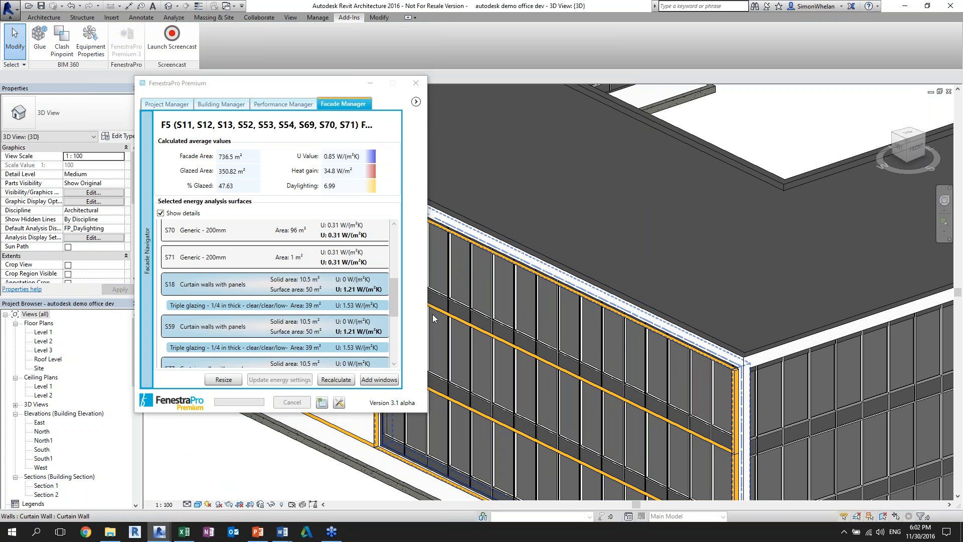
Step: Deselect all West surfaces in the facade list grouped by orientation
{"action": "middle_click_drag", "start_coordinate": [814, 218], "coordinate": [633, 260], "text": "shift"}
{"action": "scroll", "coordinate": [816, 217], "scroll_direction": "down", "scroll_amount": 2}
{"action": "middle_click_drag", "start_coordinate": [815, 221], "coordinate": [435, 447]}
{"action": "scroll", "coordinate": [606, 344], "scroll_direction": "up", "scroll_amount": 2}
{"action": "mouse_move", "coordinate": [152, 262]}
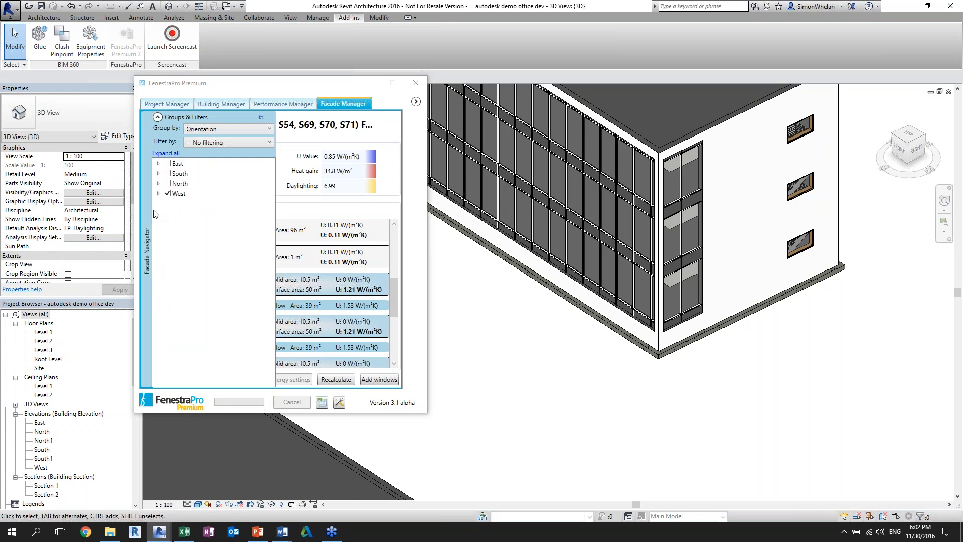
{"action": "left_click", "coordinate": [167, 193]}
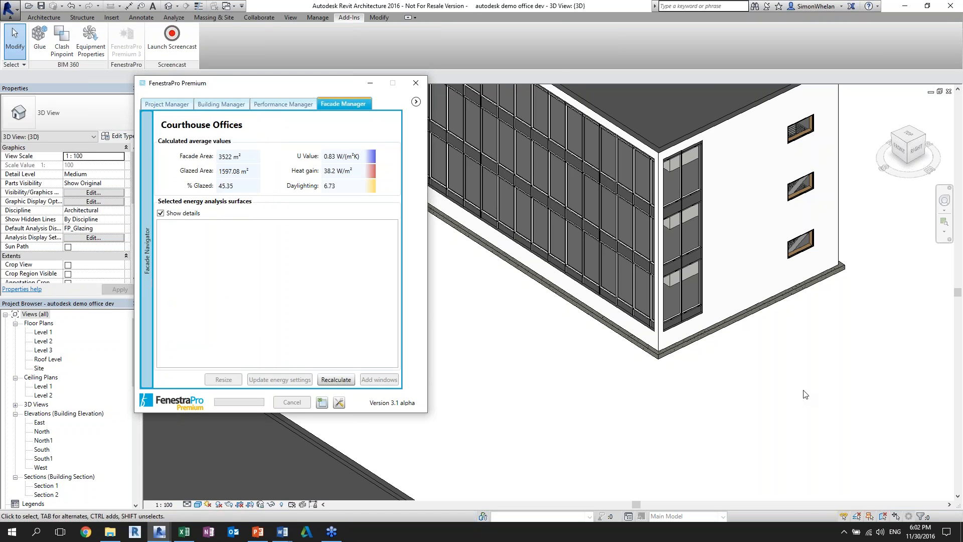
Step: Load the surfaces of the solid end wall with three small windows into the facade manager, and deselect the wall
{"action": "middle_click_drag", "start_coordinate": [803, 390], "coordinate": [772, 399]}
{"action": "scroll", "coordinate": [803, 387], "scroll_direction": "up", "scroll_amount": 1}
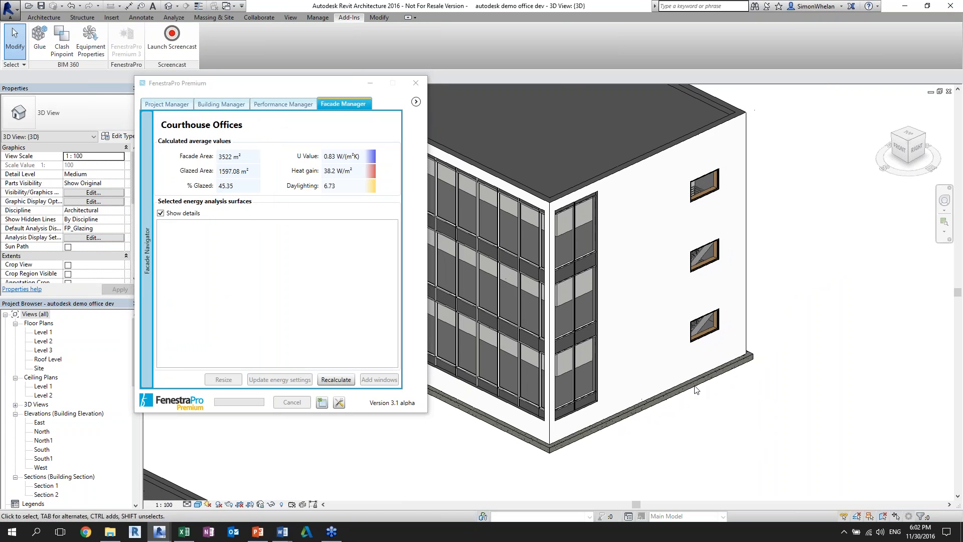
{"action": "left_click", "coordinate": [737, 361]}
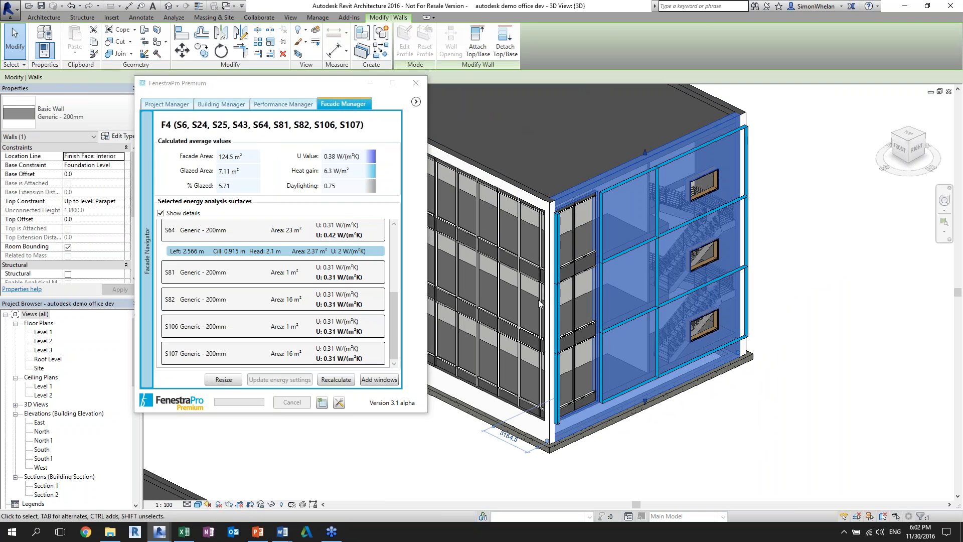
{"action": "left_click", "coordinate": [683, 420]}
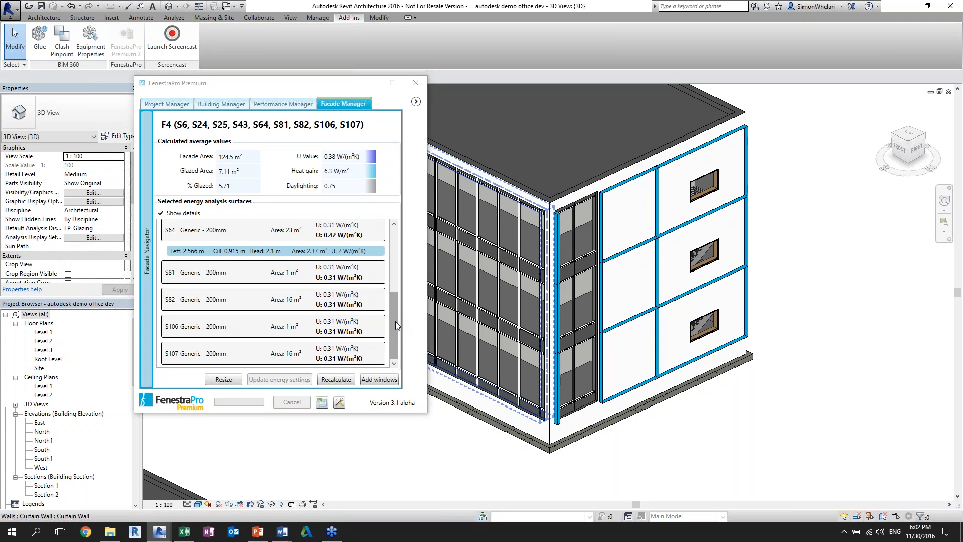
Step: Resize the window on surface S43 of the end wall to a width of about 2859 mm, and deselect it
{"action": "left_click_drag", "start_coordinate": [395, 321], "coordinate": [392, 264]}
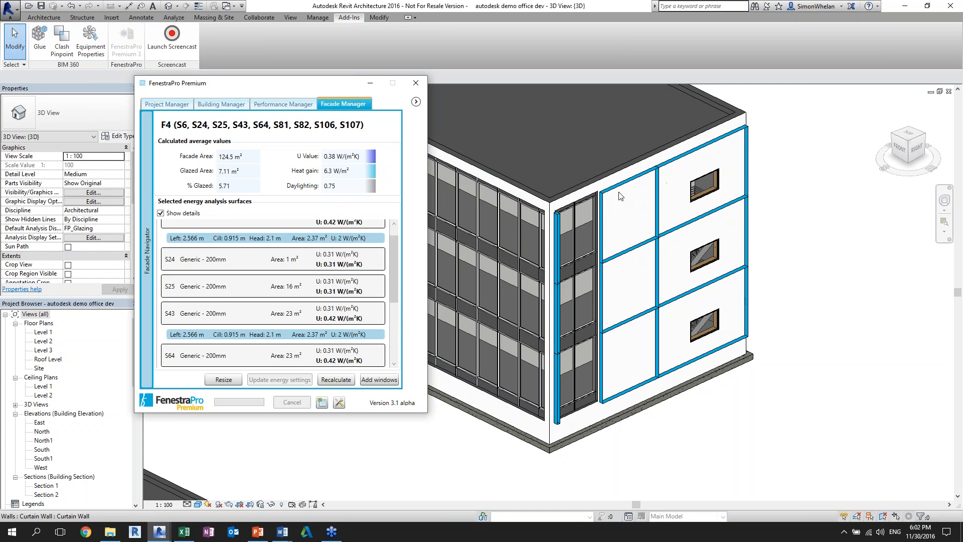
{"action": "left_click_drag", "start_coordinate": [393, 281], "coordinate": [393, 287]}
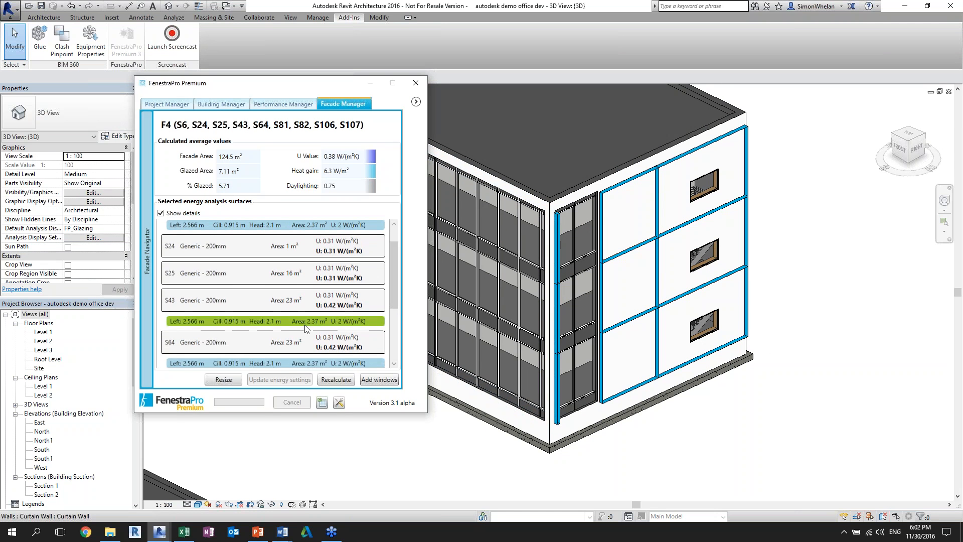
{"action": "left_click", "coordinate": [351, 322]}
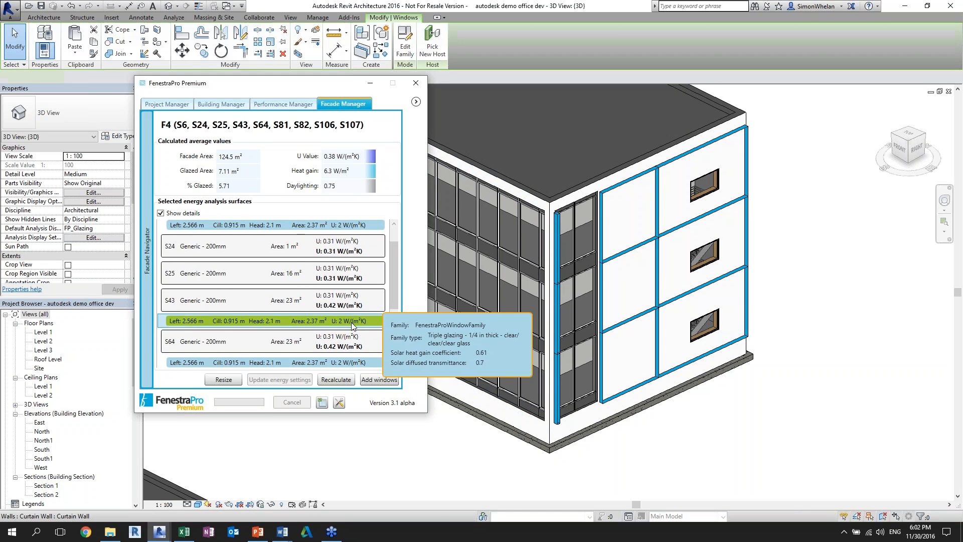
{"action": "left_click", "coordinate": [235, 380]}
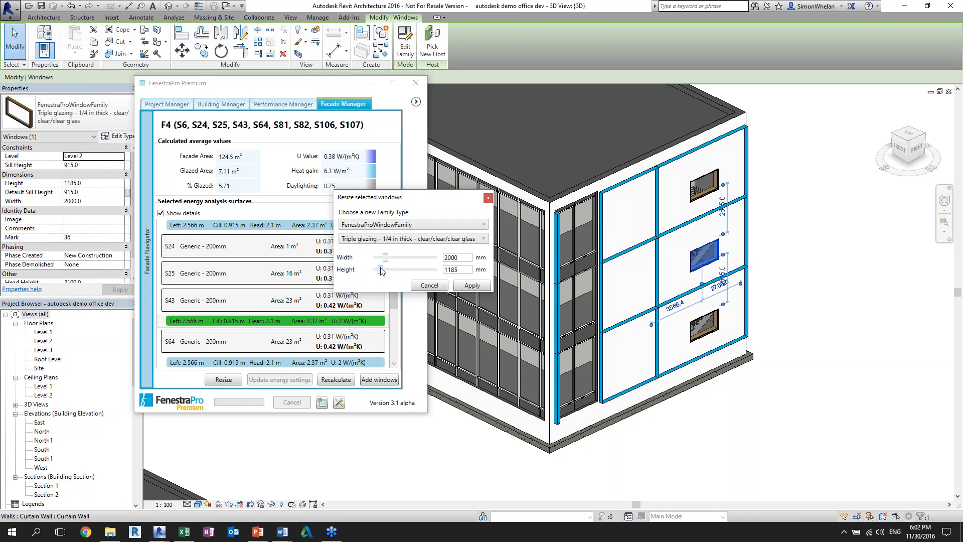
{"action": "left_click_drag", "start_coordinate": [387, 261], "coordinate": [392, 264]}
{"action": "left_click", "coordinate": [472, 285]}
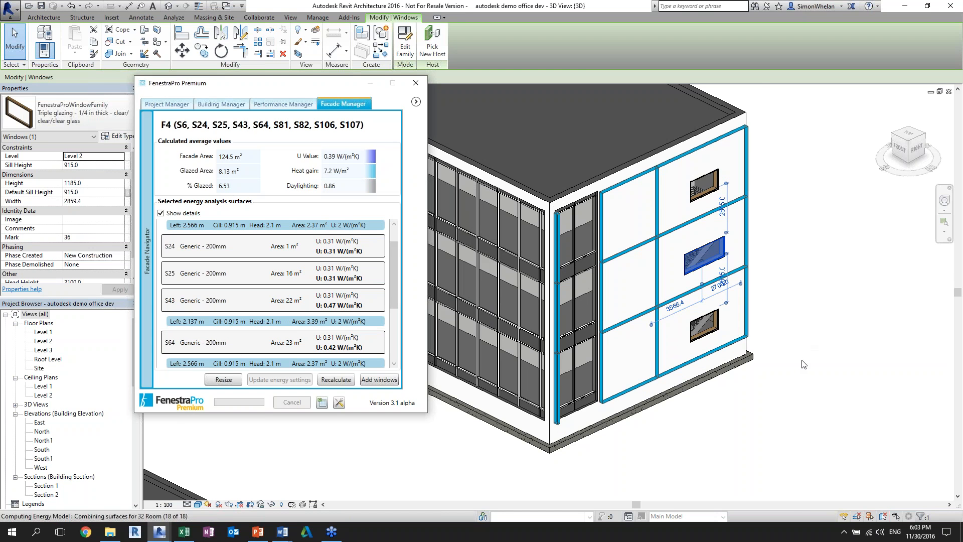
{"action": "middle_click_drag", "start_coordinate": [804, 364], "coordinate": [878, 326]}
{"action": "left_click", "coordinate": [855, 405]}
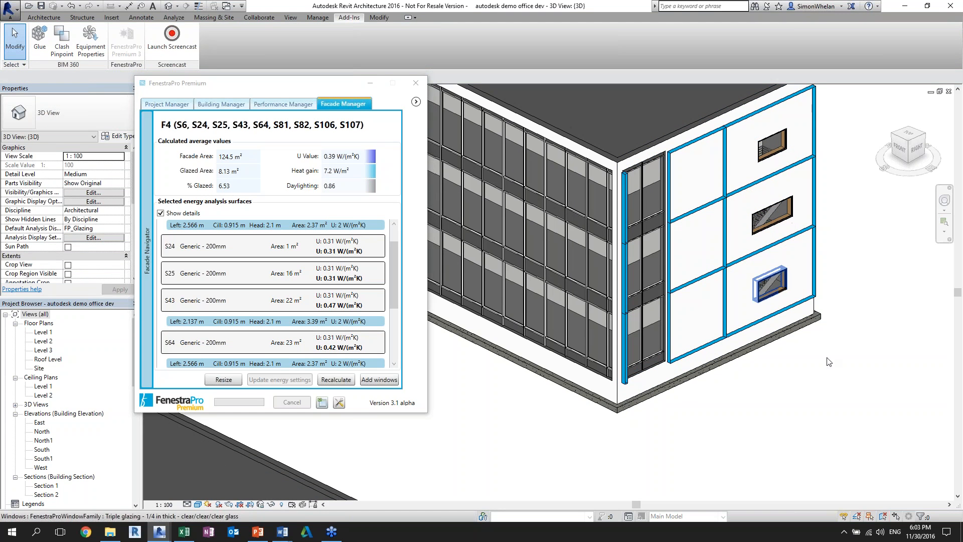
Step: Deselect all East surfaces in the facade list grouped by orientation
{"action": "middle_click_drag", "start_coordinate": [828, 362], "coordinate": [667, 472]}
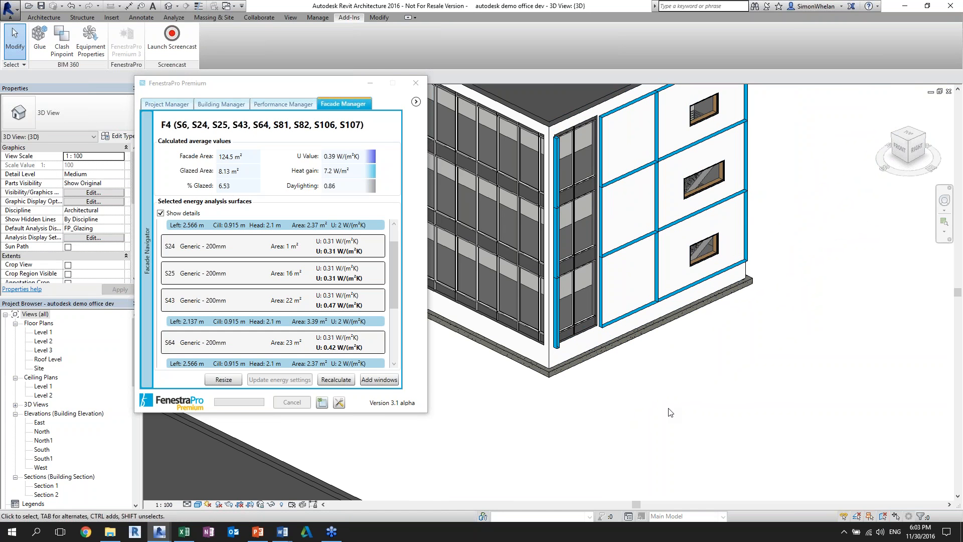
{"action": "middle_click_drag", "start_coordinate": [670, 411], "coordinate": [818, 291]}
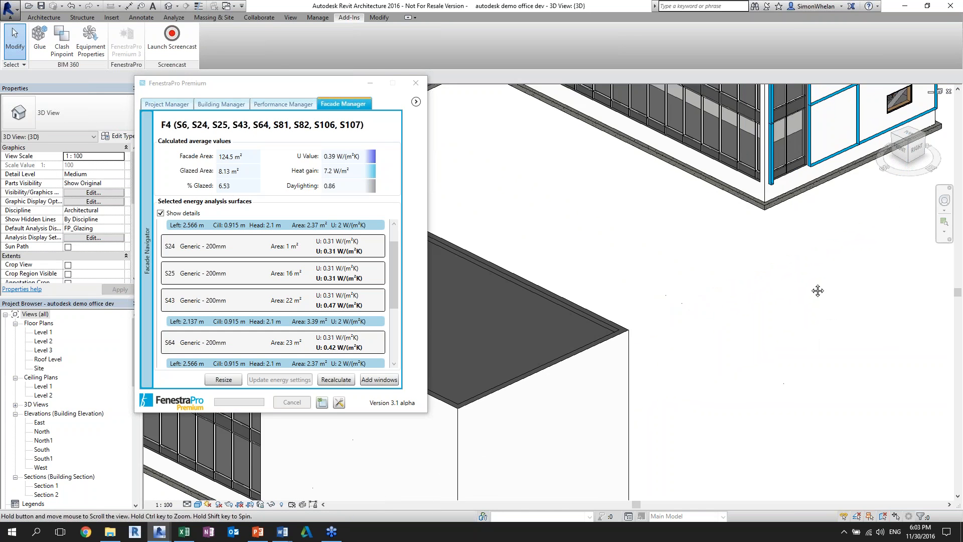
{"action": "left_click", "coordinate": [148, 258]}
{"action": "left_click", "coordinate": [168, 163]}
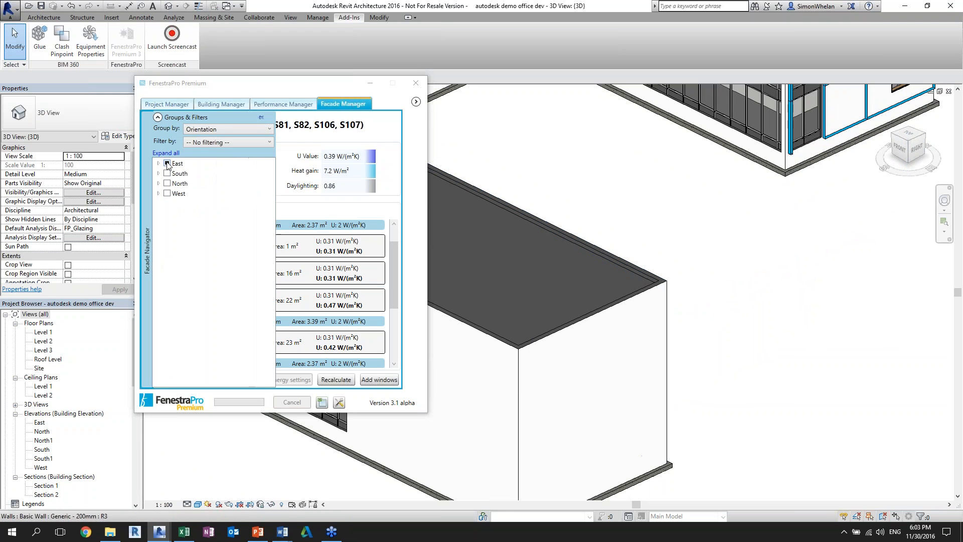
{"action": "left_click", "coordinate": [167, 163]}
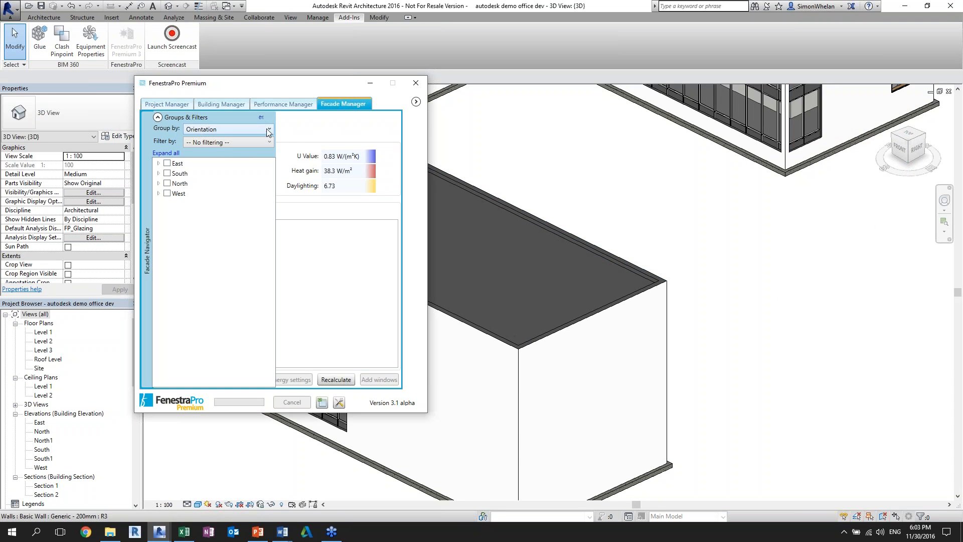
Step: Load the surfaces of the windowless end wall into the facade manager and expand the East group
{"action": "middle_click_drag", "start_coordinate": [759, 440], "coordinate": [762, 383]}
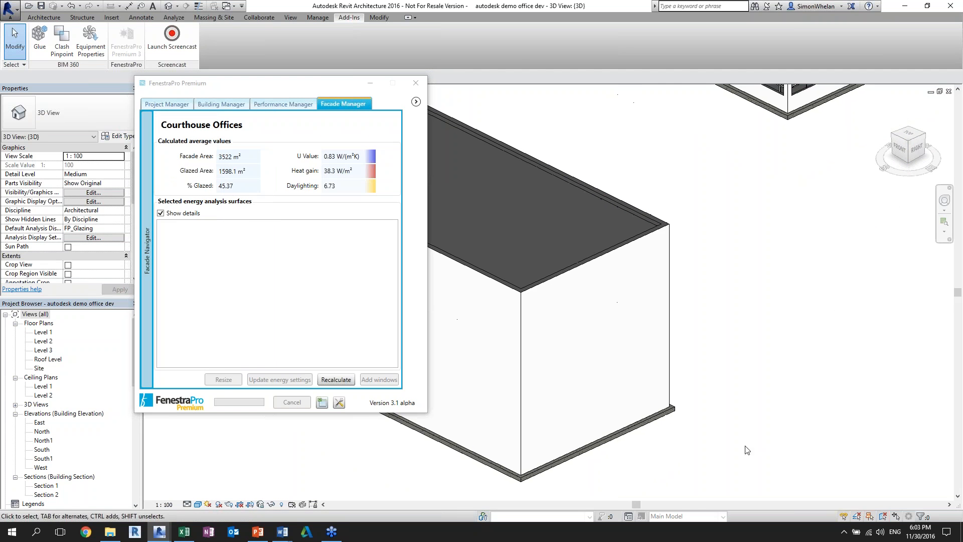
{"action": "left_click", "coordinate": [658, 415]}
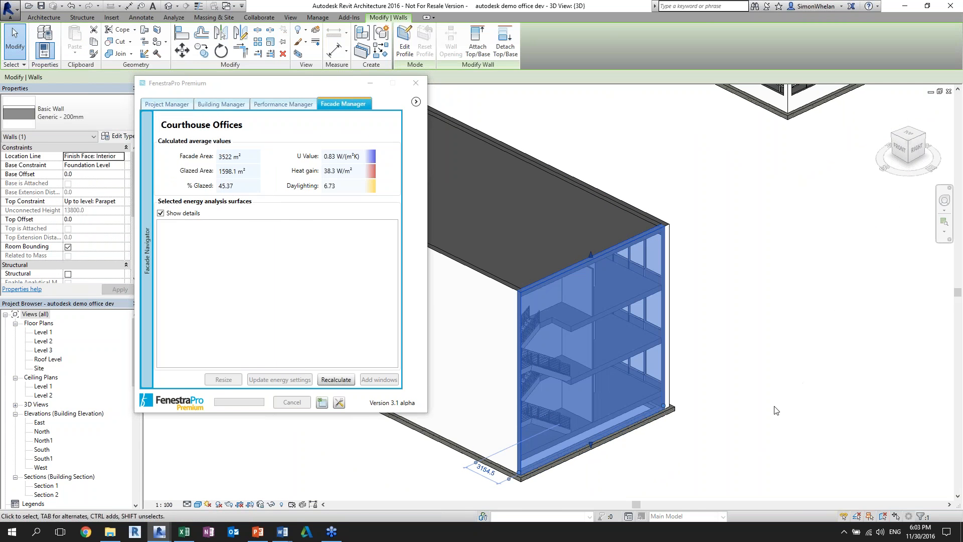
{"action": "mouse_move", "coordinate": [145, 254]}
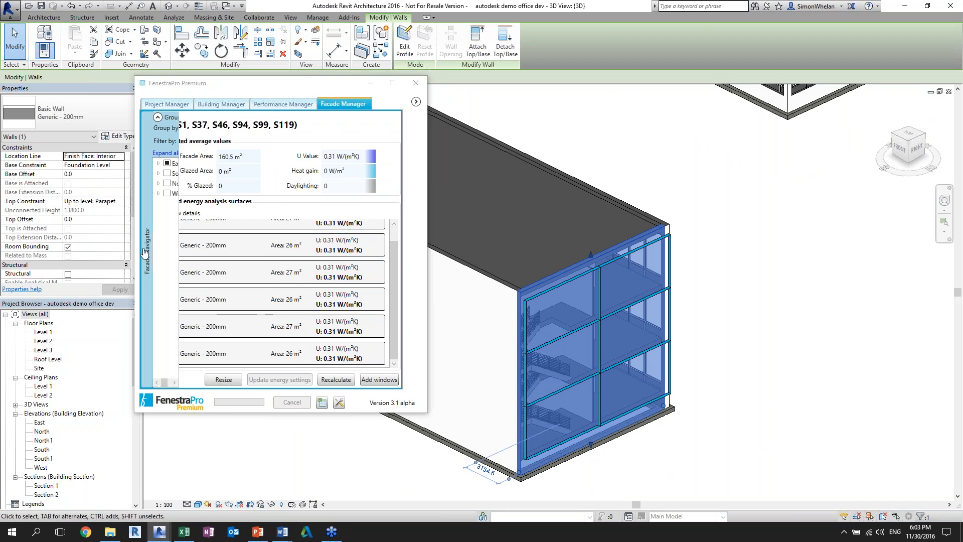
{"action": "left_click", "coordinate": [159, 164]}
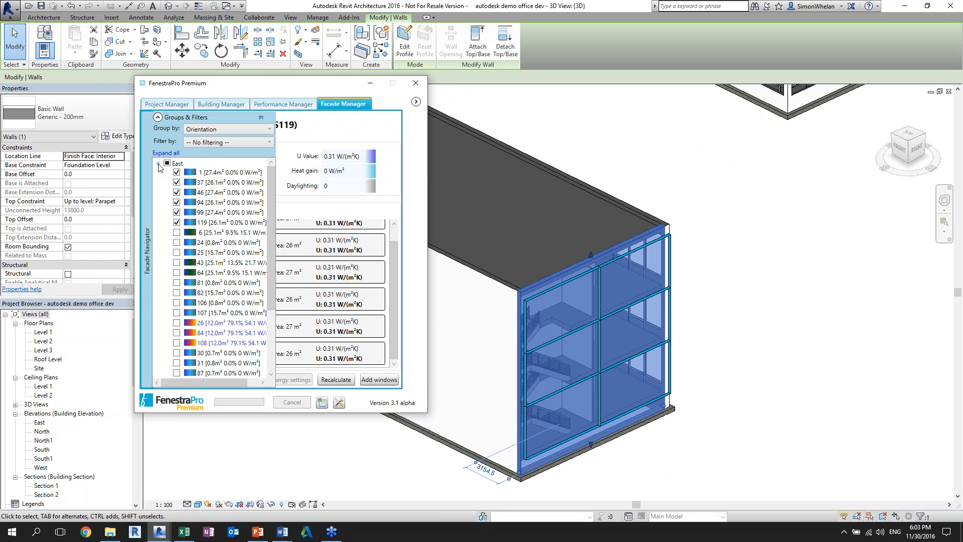
Step: Exclude surfaces 1, 46 and 99 from the loaded surfaces, keeping 37, 94 and 119, and deselect the wall
{"action": "left_click", "coordinate": [176, 213]}
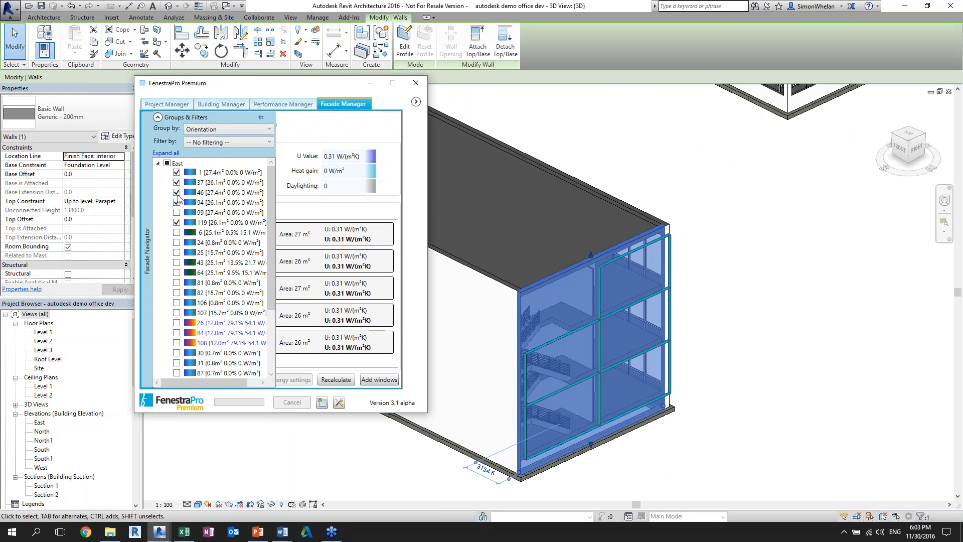
{"action": "left_click", "coordinate": [177, 193]}
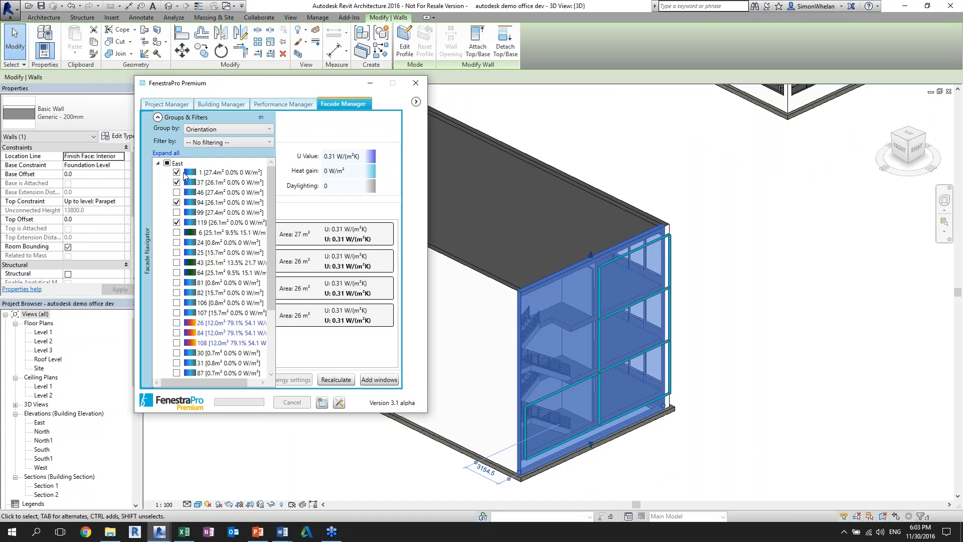
{"action": "left_click", "coordinate": [176, 193]}
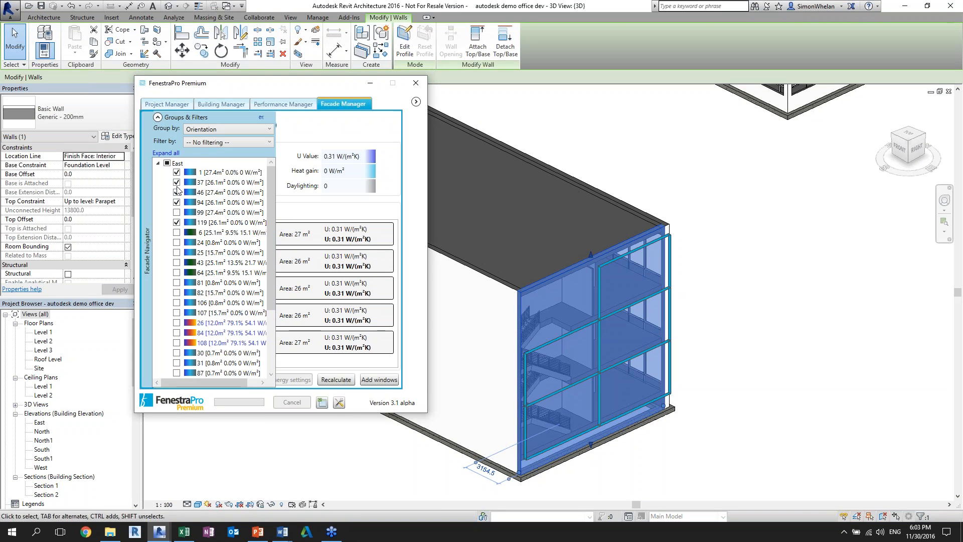
{"action": "left_click", "coordinate": [177, 182]}
{"action": "left_click", "coordinate": [176, 183]}
{"action": "left_click", "coordinate": [176, 173]}
{"action": "left_click", "coordinate": [176, 192]}
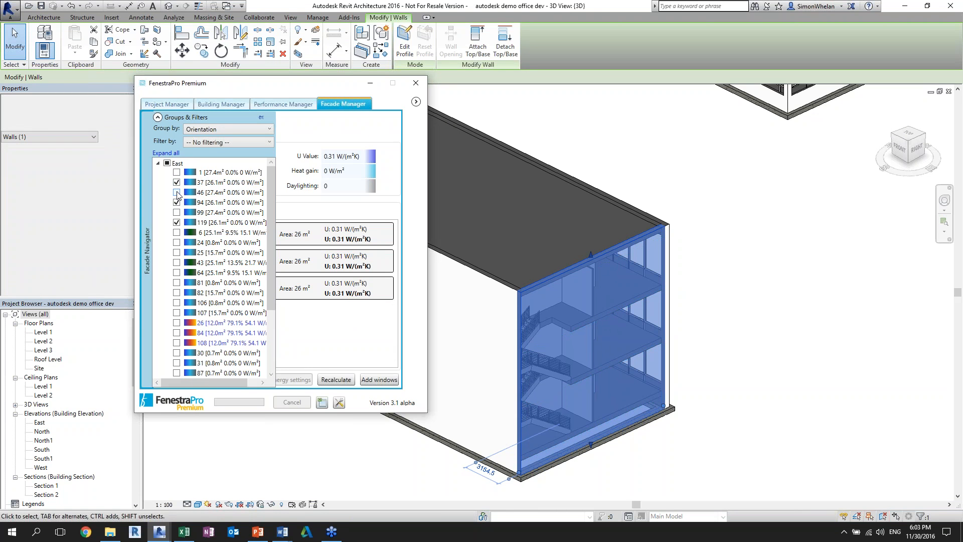
{"action": "left_click", "coordinate": [739, 365]}
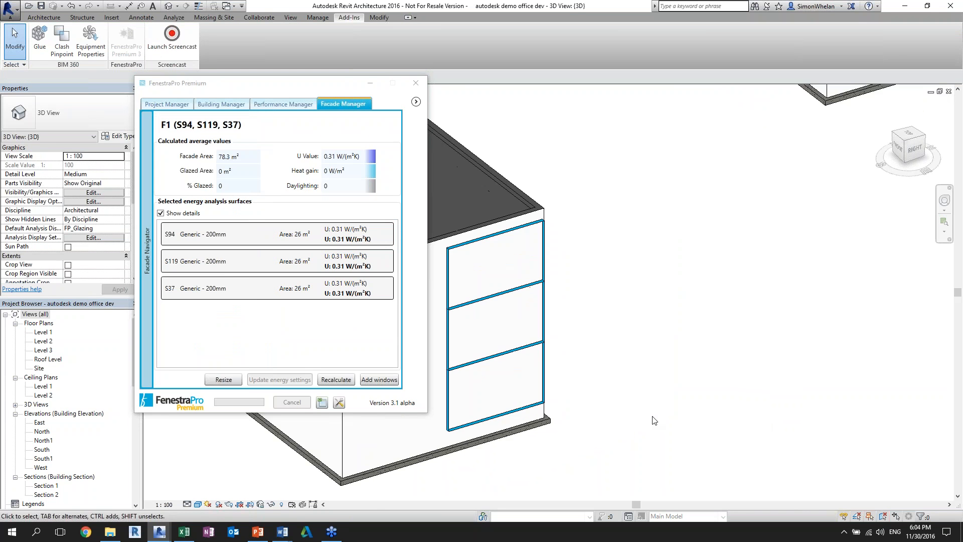
Step: Try to add two triple-glazed windows to each selected surface, sized for a heat gain of 20 W/m²
{"action": "middle_click_drag", "start_coordinate": [760, 416], "coordinate": [817, 405]}
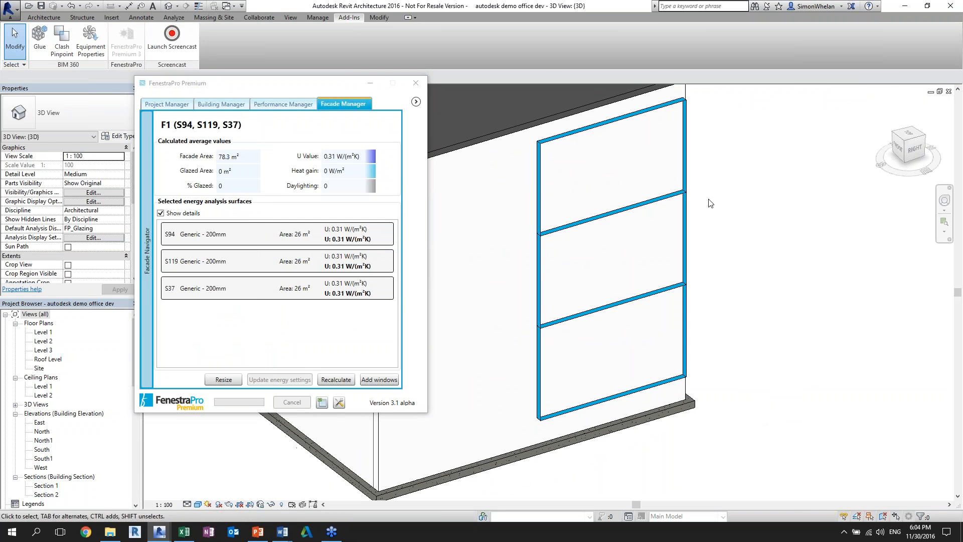
{"action": "left_click", "coordinate": [374, 380]}
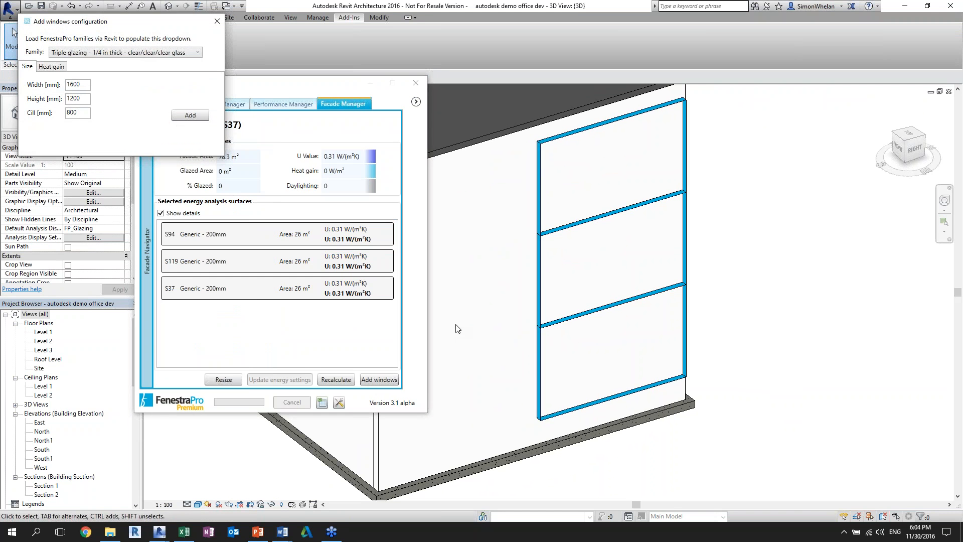
{"action": "left_click_drag", "start_coordinate": [136, 25], "coordinate": [399, 289]}
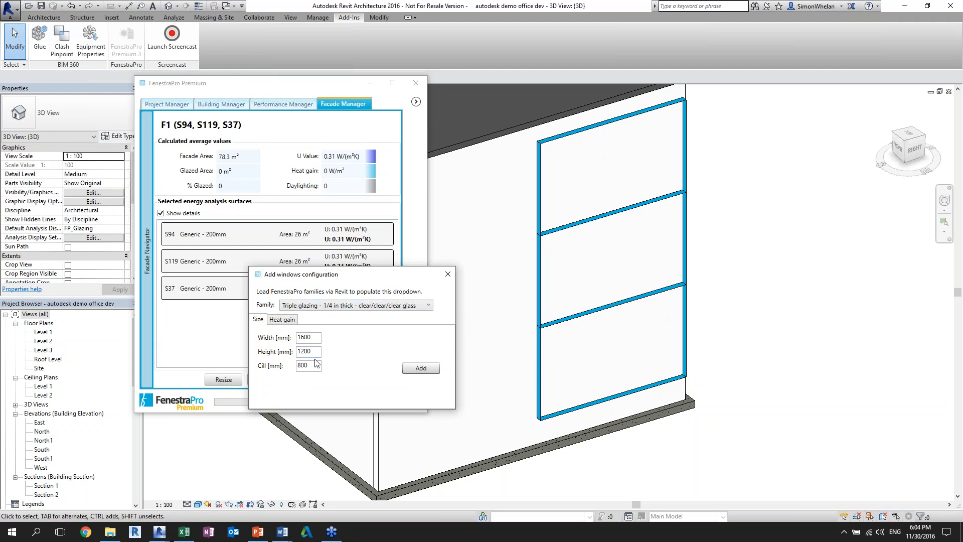
{"action": "left_click_drag", "start_coordinate": [329, 282], "coordinate": [302, 320]}
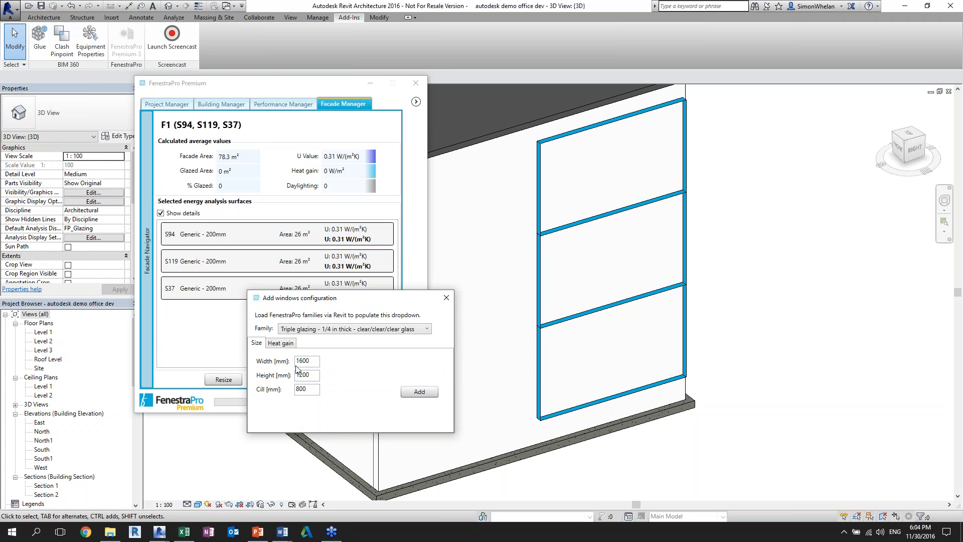
{"action": "left_click", "coordinate": [281, 343]}
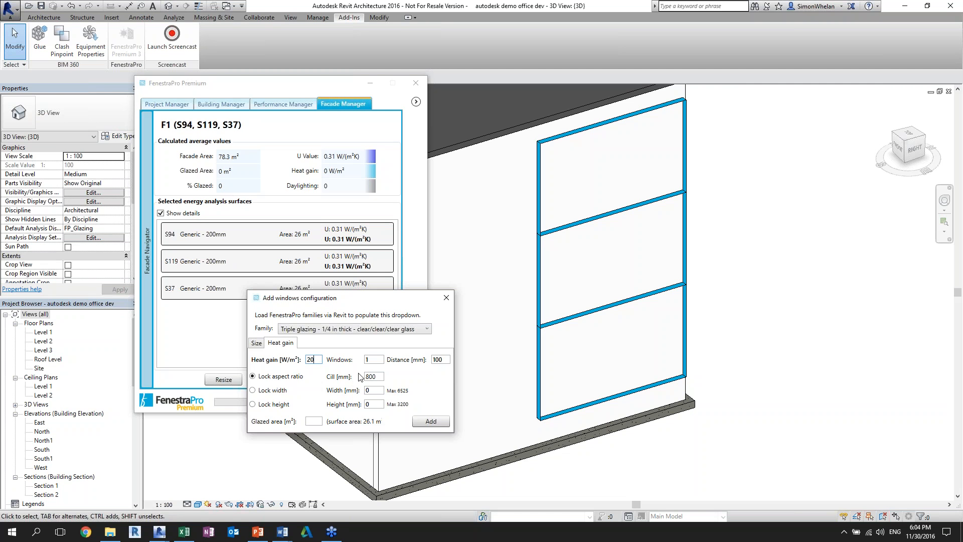
{"action": "left_click", "coordinate": [377, 360]}
{"action": "type", "text": "2"}
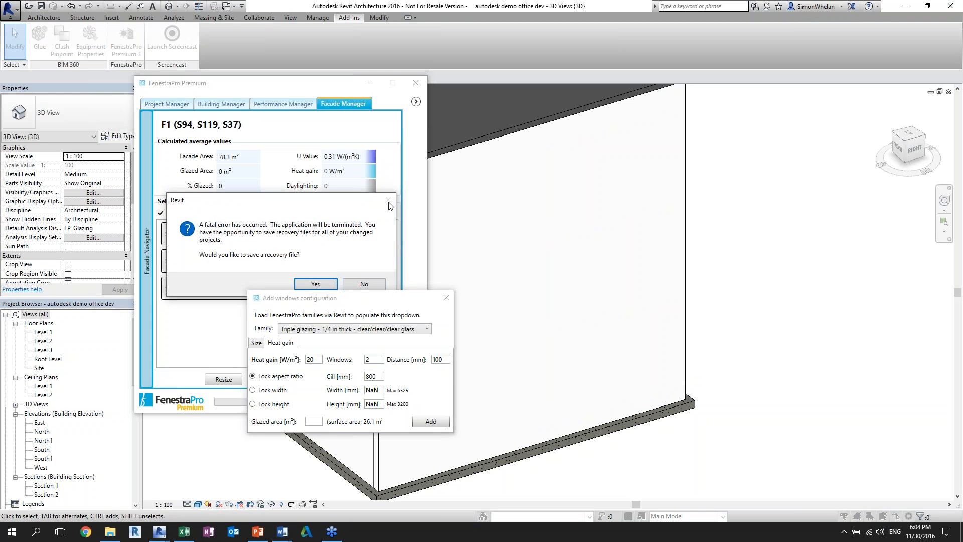
Step: Close the window configuration and decline to save a recovery file
{"action": "left_click", "coordinate": [446, 297]}
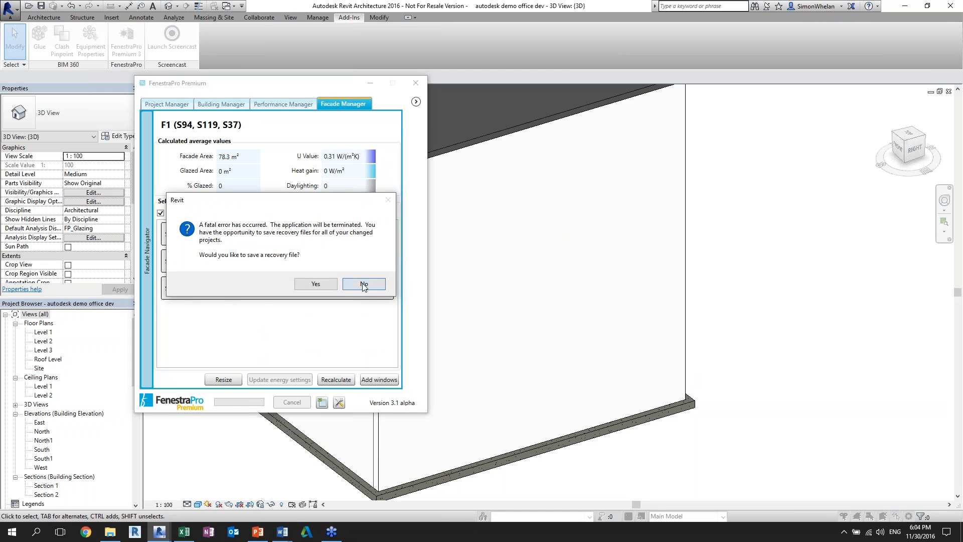
{"action": "left_click", "coordinate": [378, 285]}
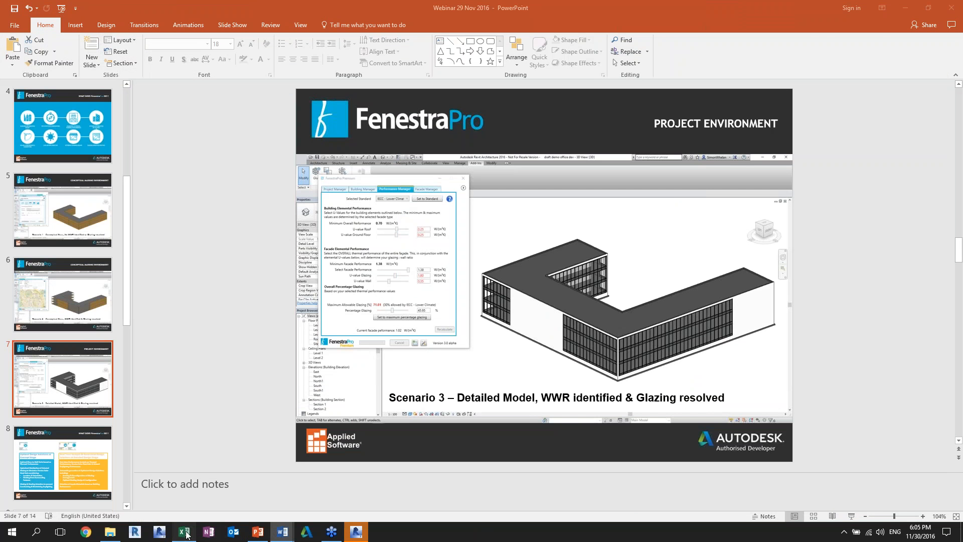
Step: Switch to the Sample School Building workbook in Excel and view the summary and the Option A and Option B heat gain tables
{"action": "left_click", "coordinate": [185, 534]}
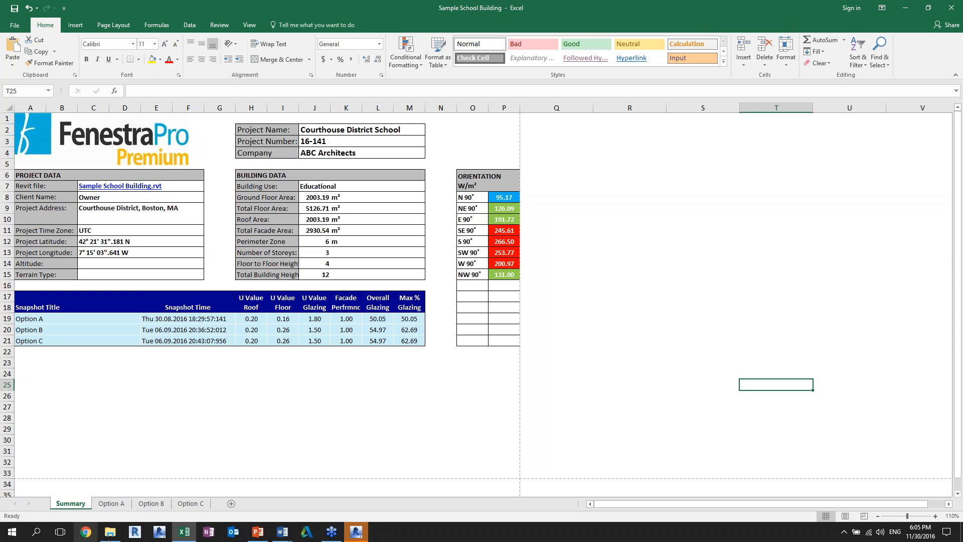
{"action": "left_click", "coordinate": [112, 503]}
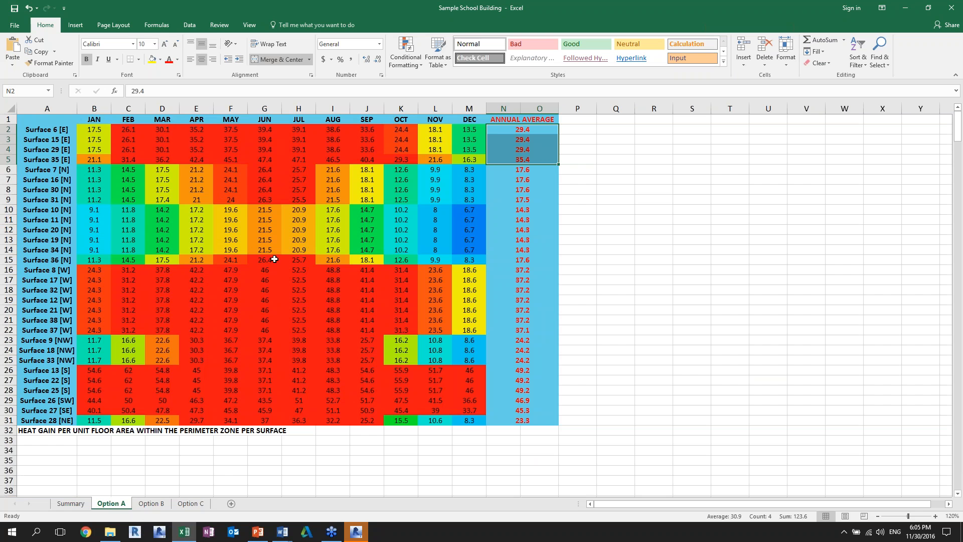
{"action": "left_click", "coordinate": [151, 504]}
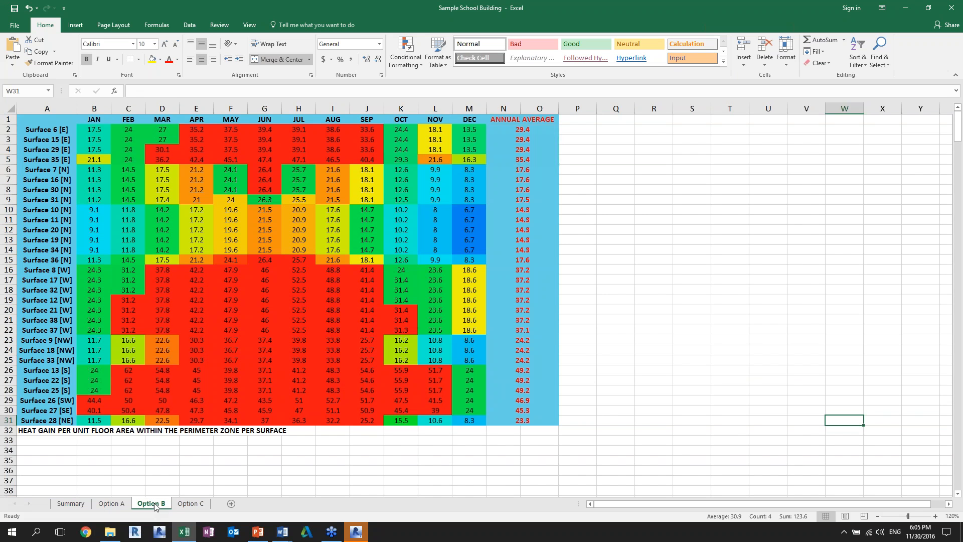
Step: Examine the Option C heat gain tables per surface and per façade
{"action": "left_click", "coordinate": [190, 504]}
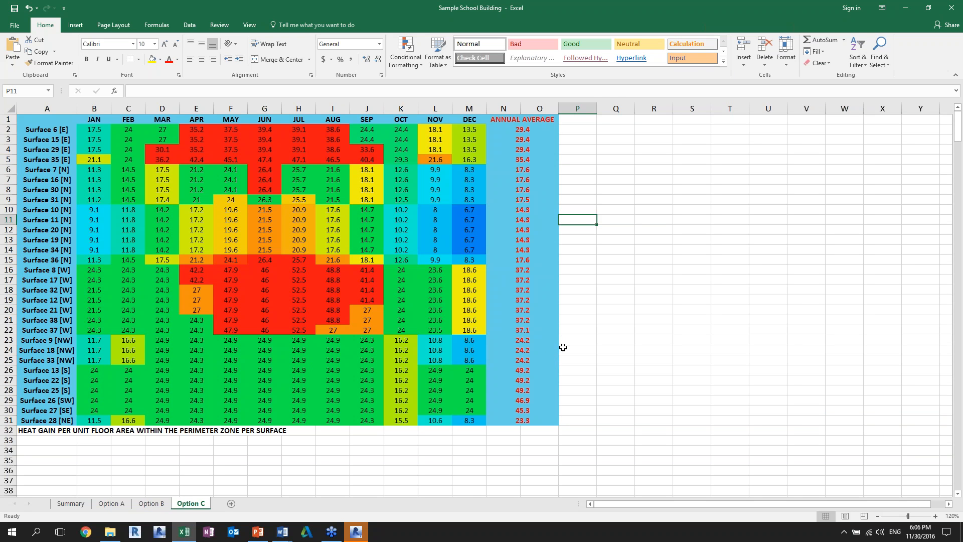
{"action": "scroll", "coordinate": [563, 347], "scroll_direction": "down", "scroll_amount": 3}
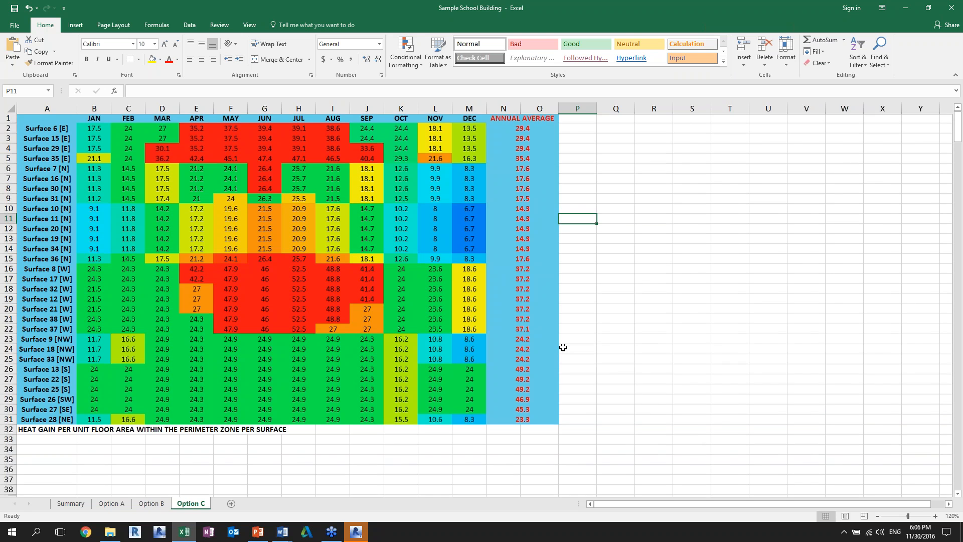
{"action": "scroll", "coordinate": [563, 347], "scroll_direction": "up", "scroll_amount": 3}
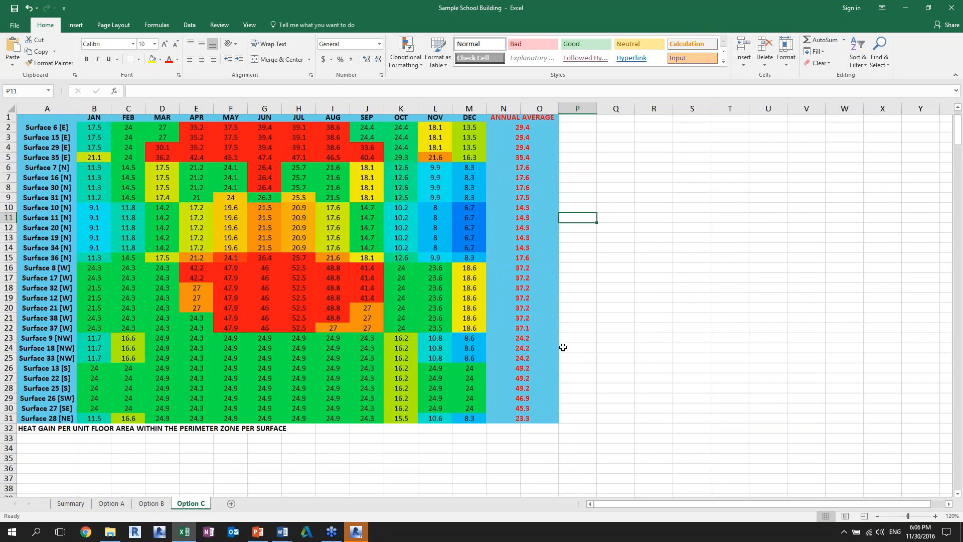
{"action": "scroll", "coordinate": [563, 347], "scroll_direction": "down", "scroll_amount": 2}
{"action": "scroll", "coordinate": [563, 347], "scroll_direction": "up", "scroll_amount": 2}
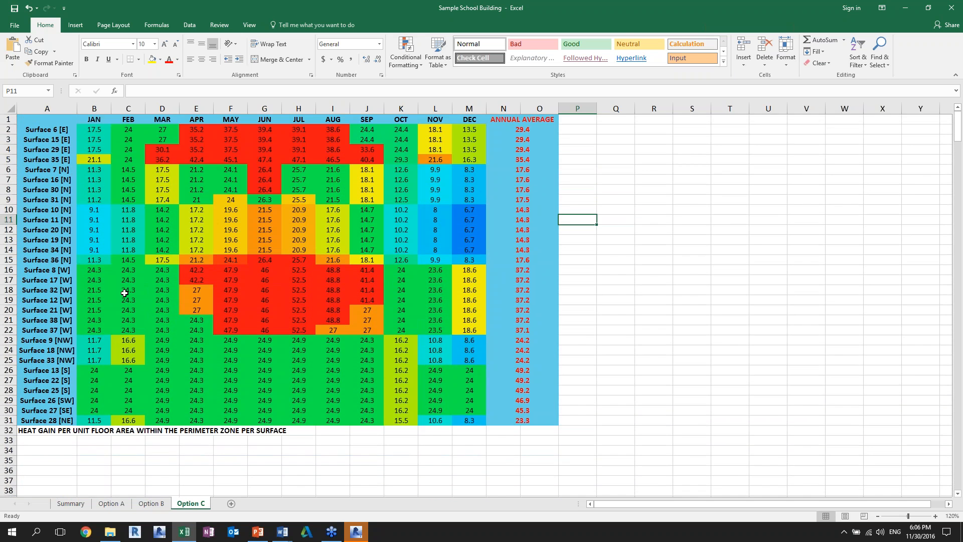
{"action": "scroll", "coordinate": [124, 293], "scroll_direction": "down", "scroll_amount": 5}
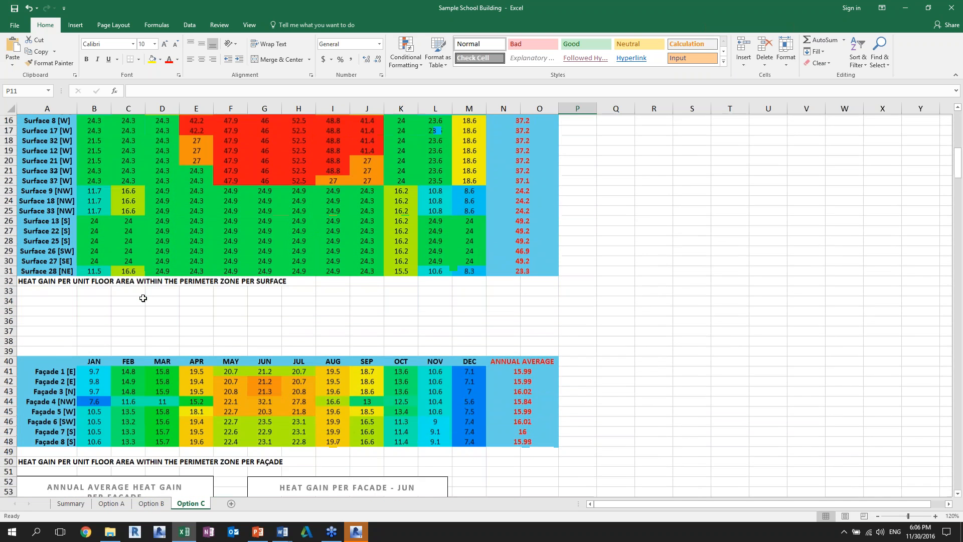
Step: Examine Option C's façade heat gain charts and the surface table, selecting the glazing specification of Surface 8 under Facade 1
{"action": "scroll", "coordinate": [275, 293], "scroll_direction": "down", "scroll_amount": 6}
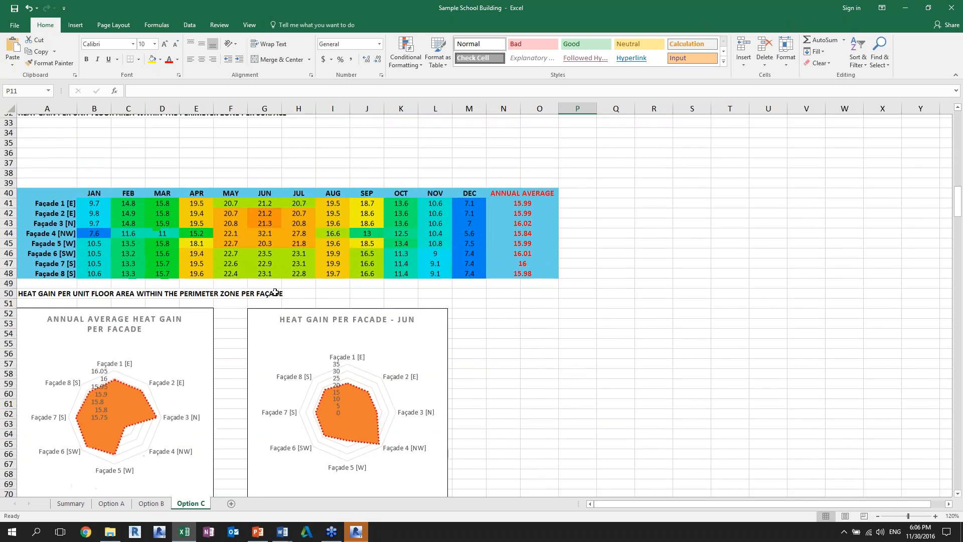
{"action": "scroll", "coordinate": [275, 293], "scroll_direction": "down", "scroll_amount": 1}
{"action": "scroll", "coordinate": [442, 337], "scroll_direction": "down", "scroll_amount": 14}
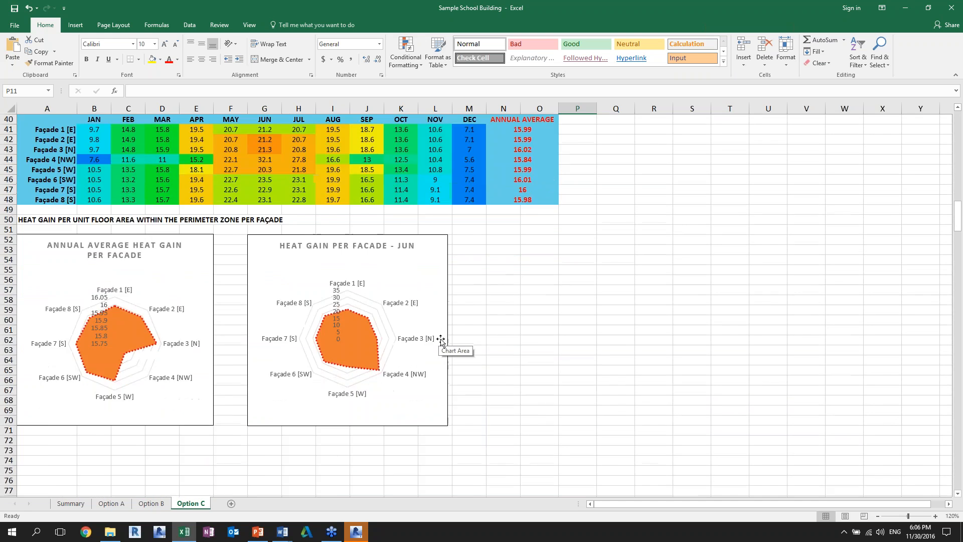
{"action": "scroll", "coordinate": [429, 366], "scroll_direction": "down", "scroll_amount": 11}
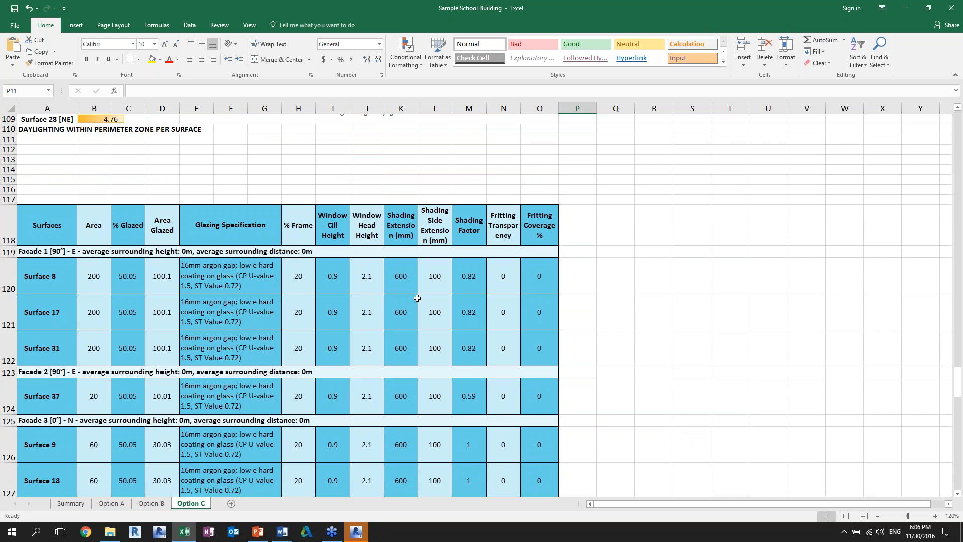
{"action": "scroll", "coordinate": [418, 298], "scroll_direction": "down", "scroll_amount": 1}
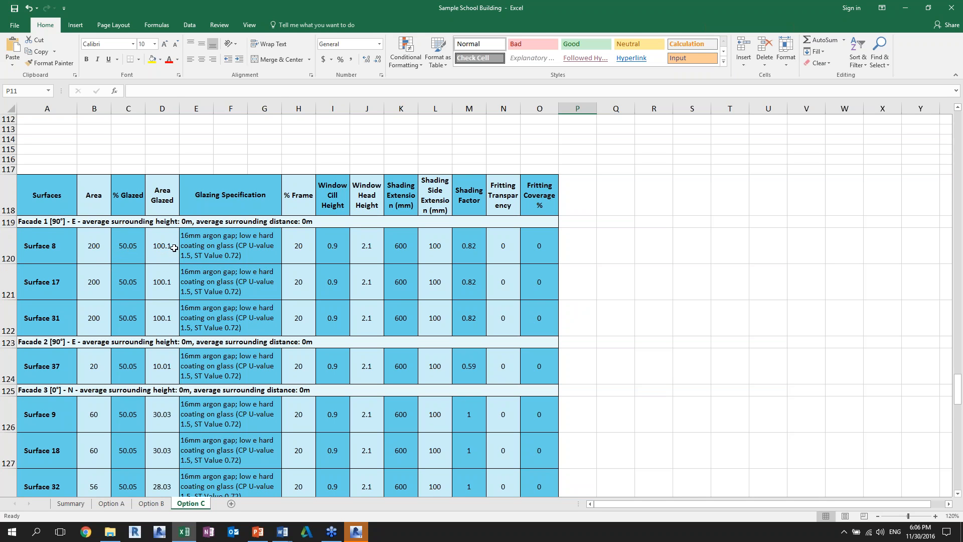
{"action": "left_click", "coordinate": [237, 248]}
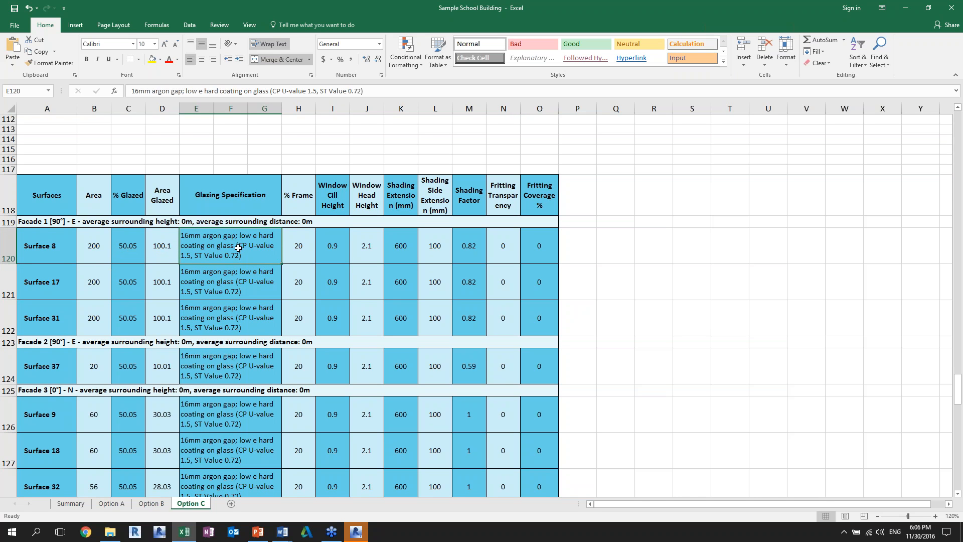
{"action": "scroll", "coordinate": [251, 235], "scroll_direction": "down", "scroll_amount": 1}
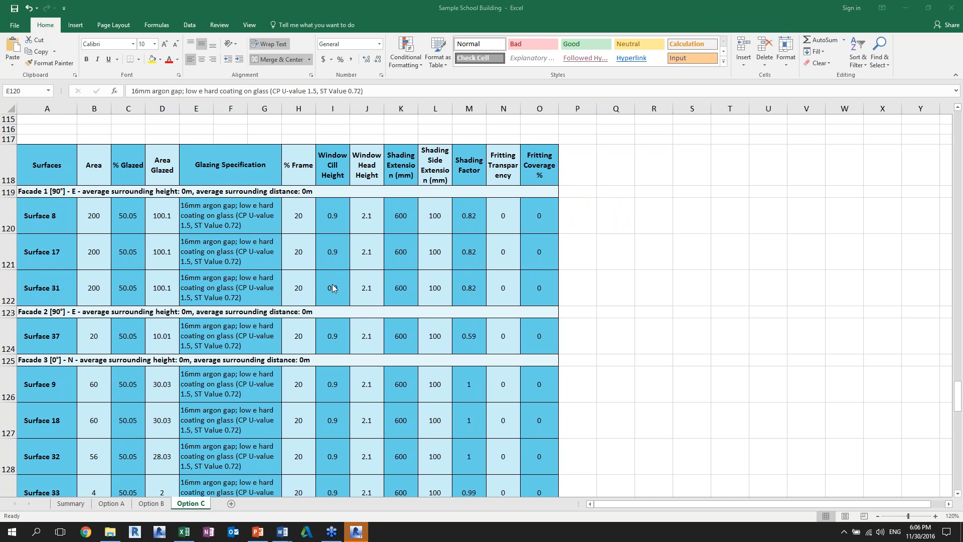
Step: Switch to the Webinar 29 Nov 2016 presentation in PowerPoint and start the slide show from the Scenario 3 project environment slide
{"action": "left_click", "coordinate": [253, 533]}
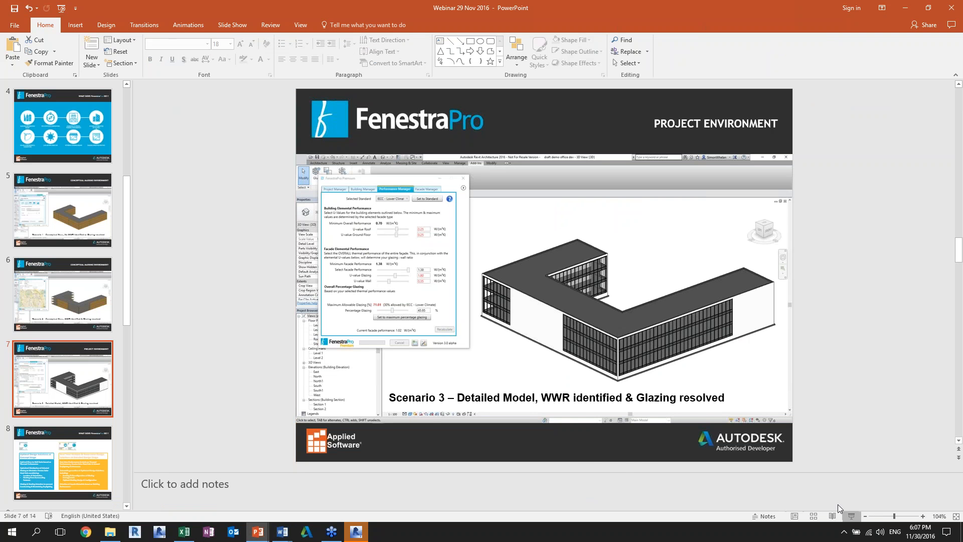
{"action": "left_click", "coordinate": [851, 516]}
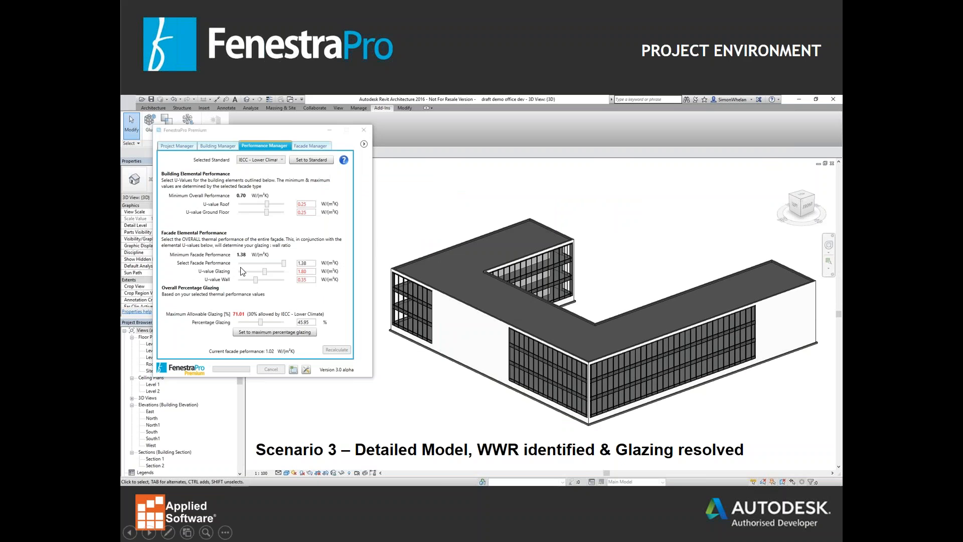